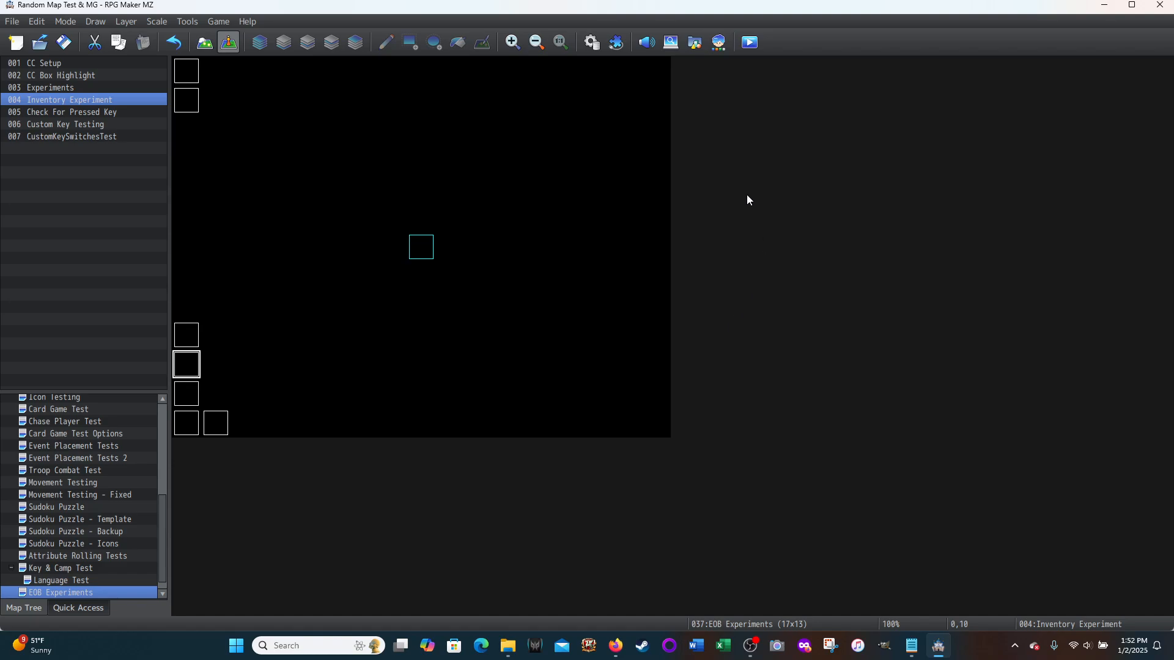
# Step: Playtest the project from a new game and repeatedly toggle the parchment picture with the custom "i" key
pyautogui.click(753, 43)
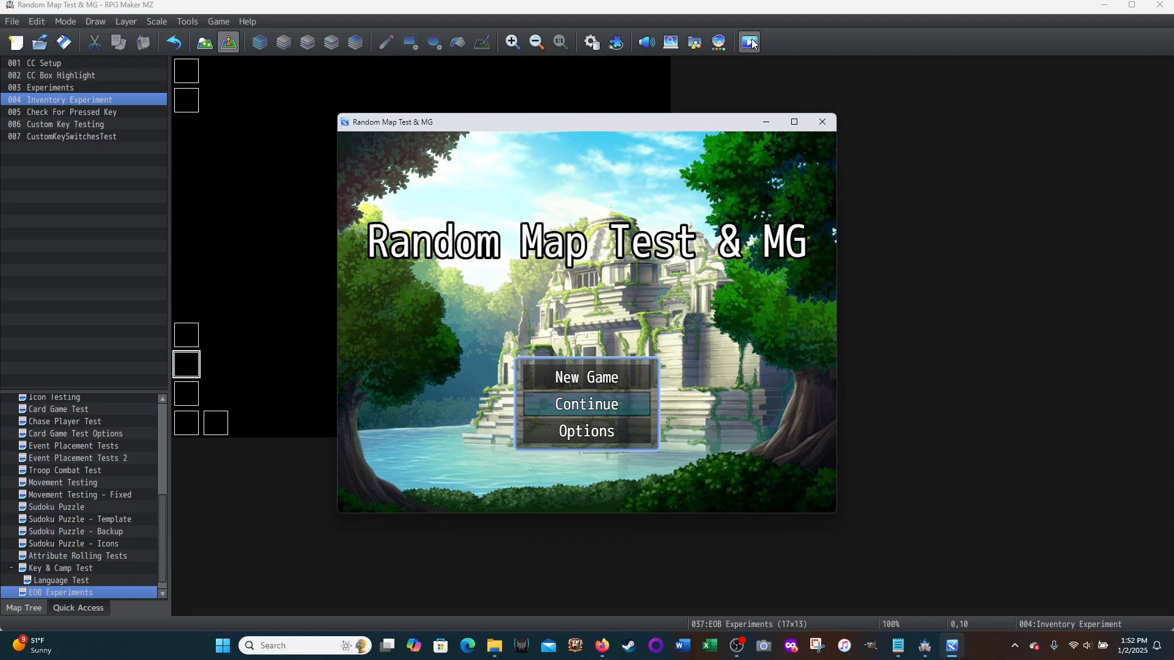
pyautogui.click(569, 379)
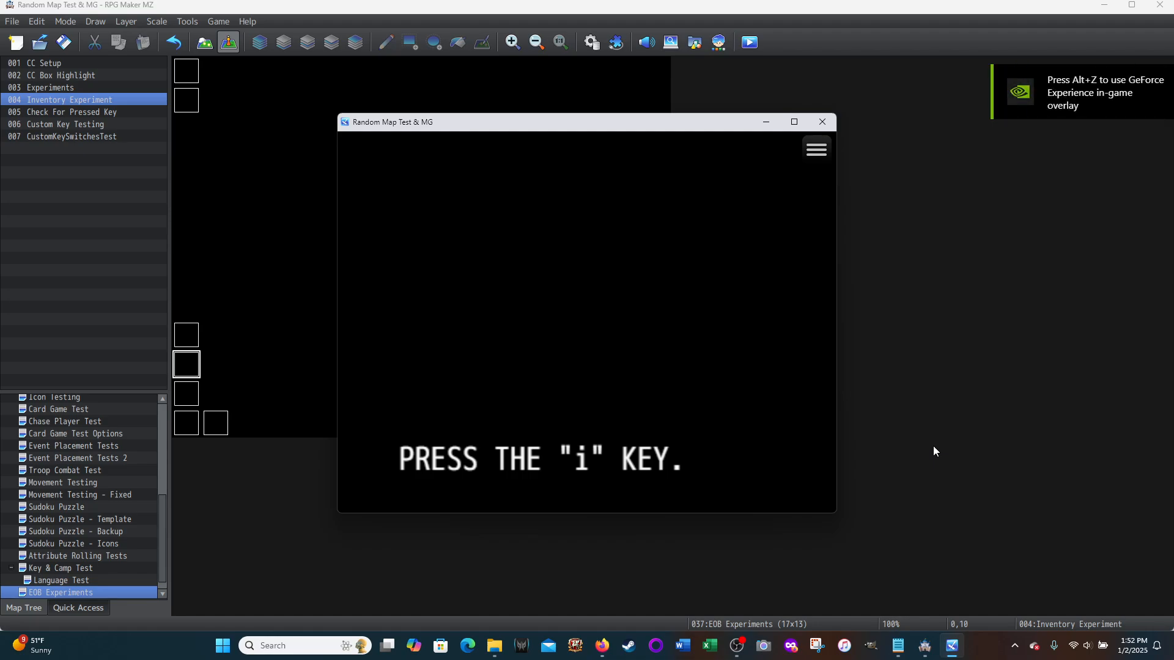
pyautogui.press('i')
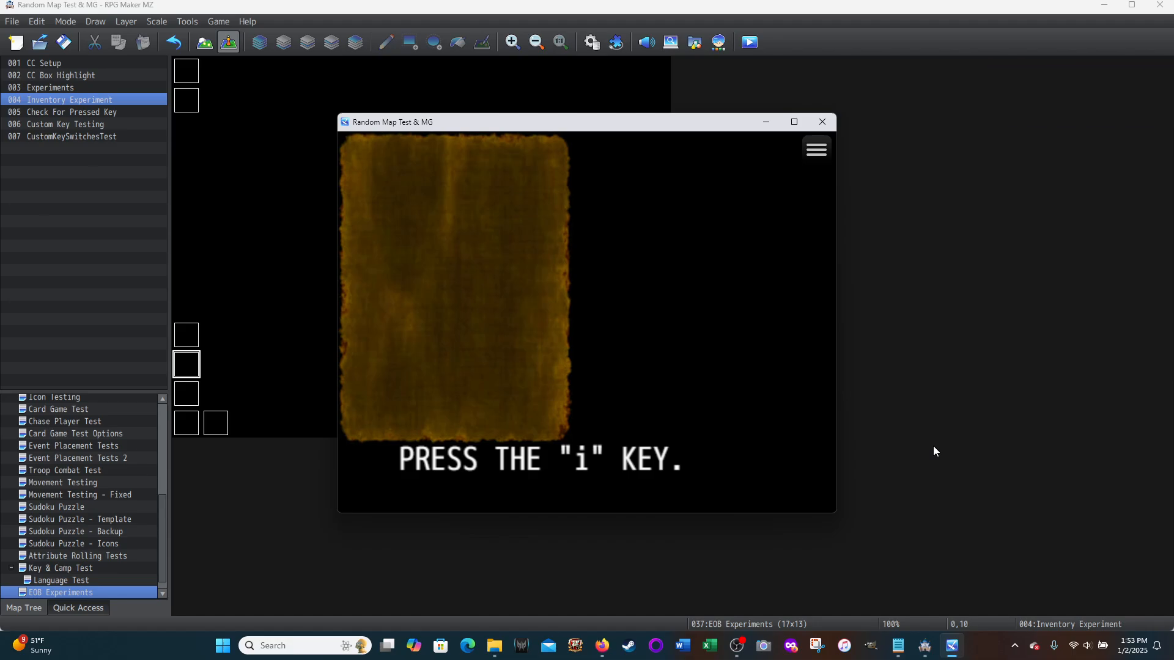
pyautogui.press('i')
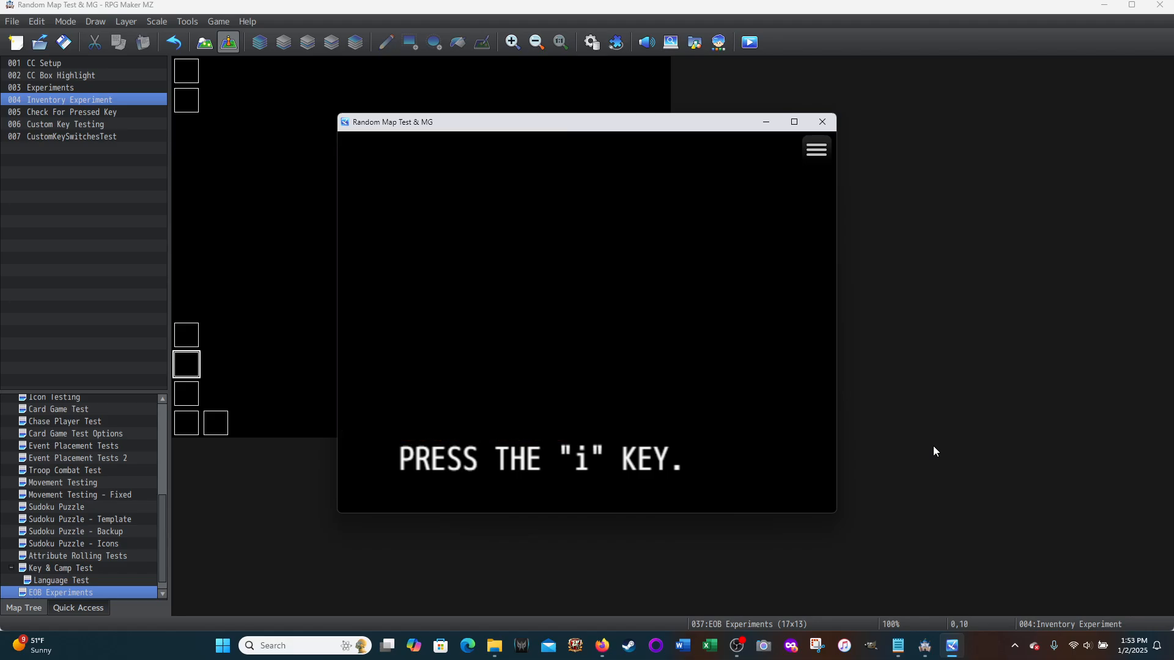
pyautogui.press('i')
pyautogui.press('i')
pyautogui.press('i')
pyautogui.press('i')
pyautogui.press('i')
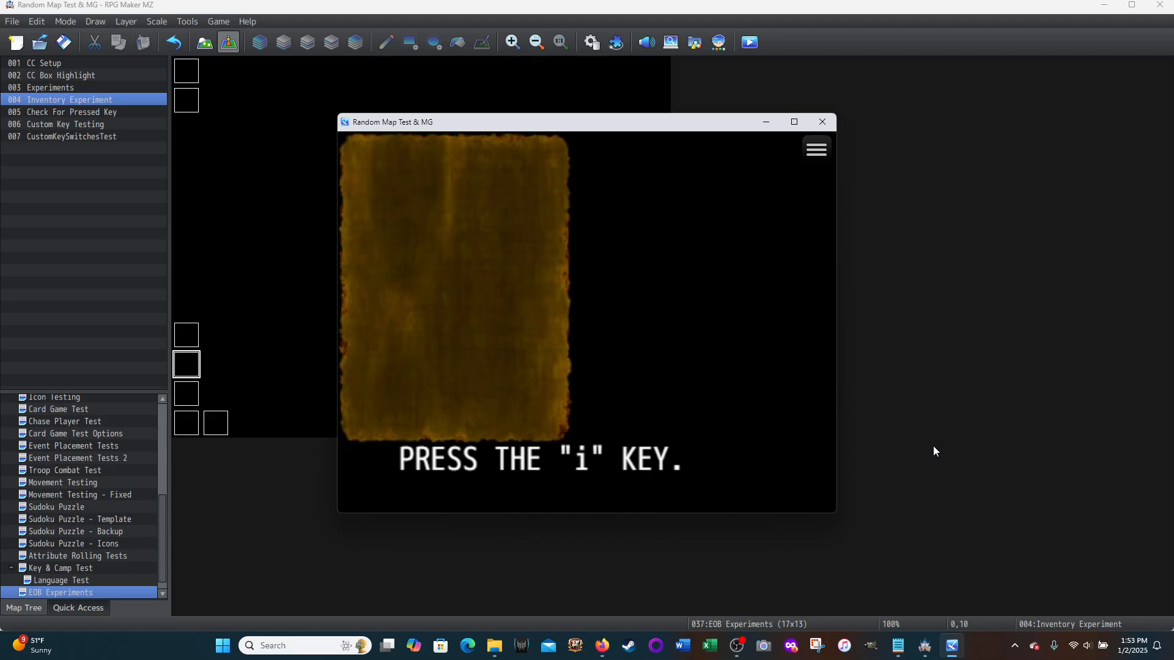
pyautogui.press('i')
pyautogui.press('i')
pyautogui.press('i')
pyautogui.press('i')
pyautogui.press('i')
pyautogui.press('i')
# Step: Save the running playtest game to the File 1 slot
pyautogui.click(816, 149)
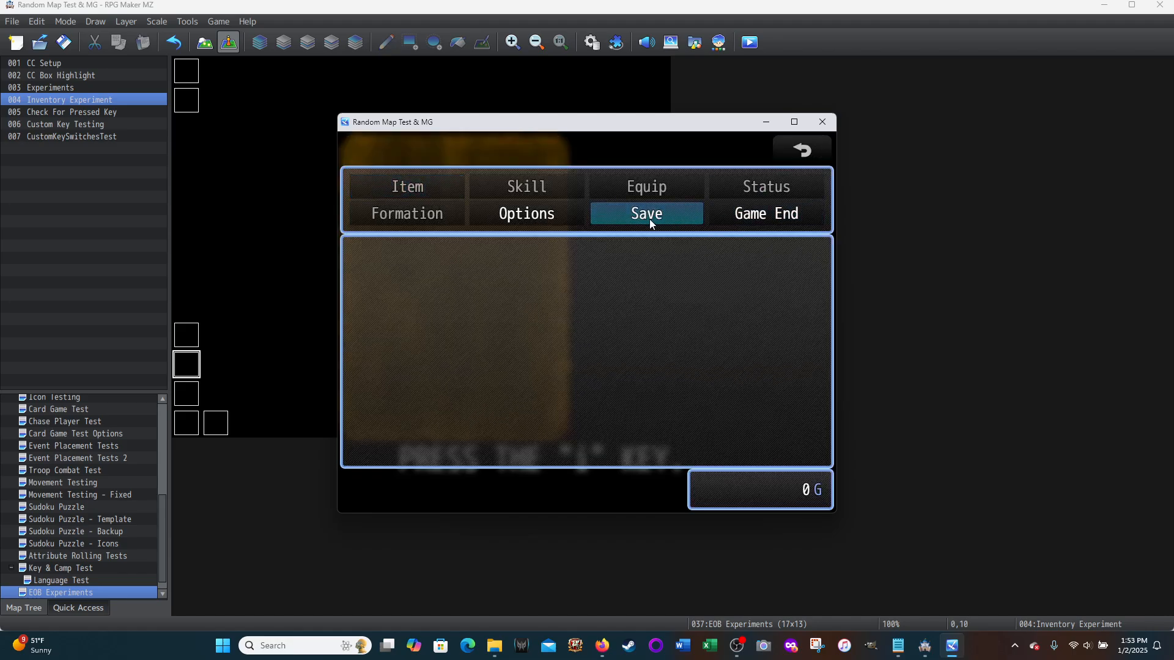
pyautogui.click(649, 219)
pyautogui.click(549, 333)
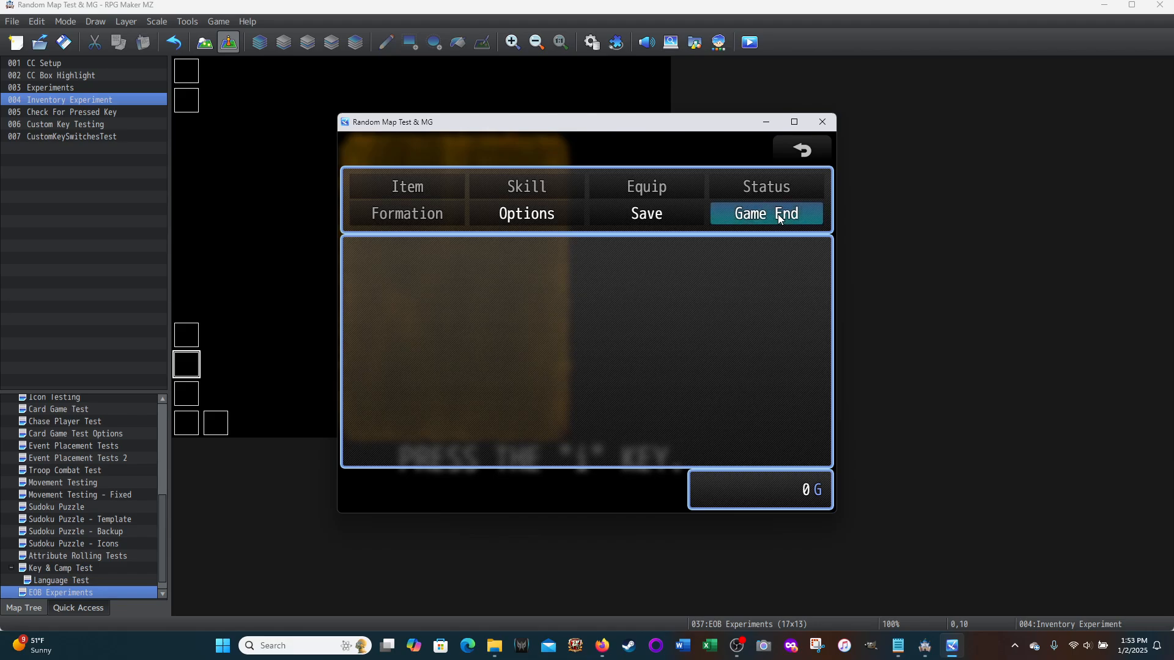
# Step: End the game to the title screen and load the File 1 save
pyautogui.click(801, 151)
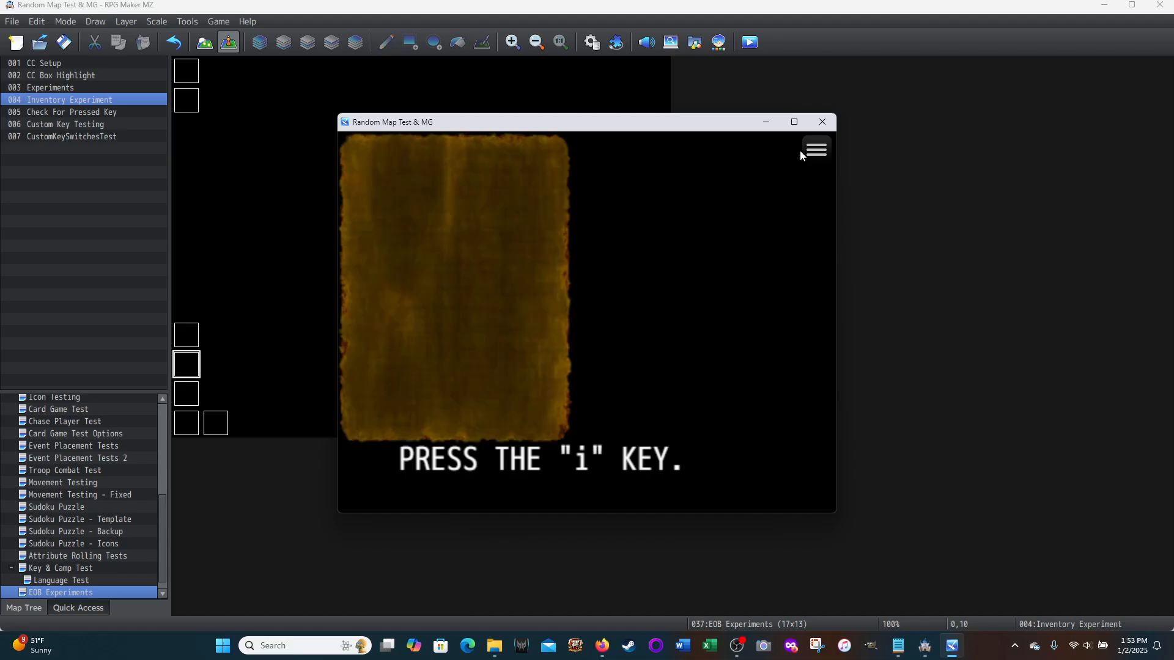
pyautogui.click(800, 150)
pyautogui.click(760, 218)
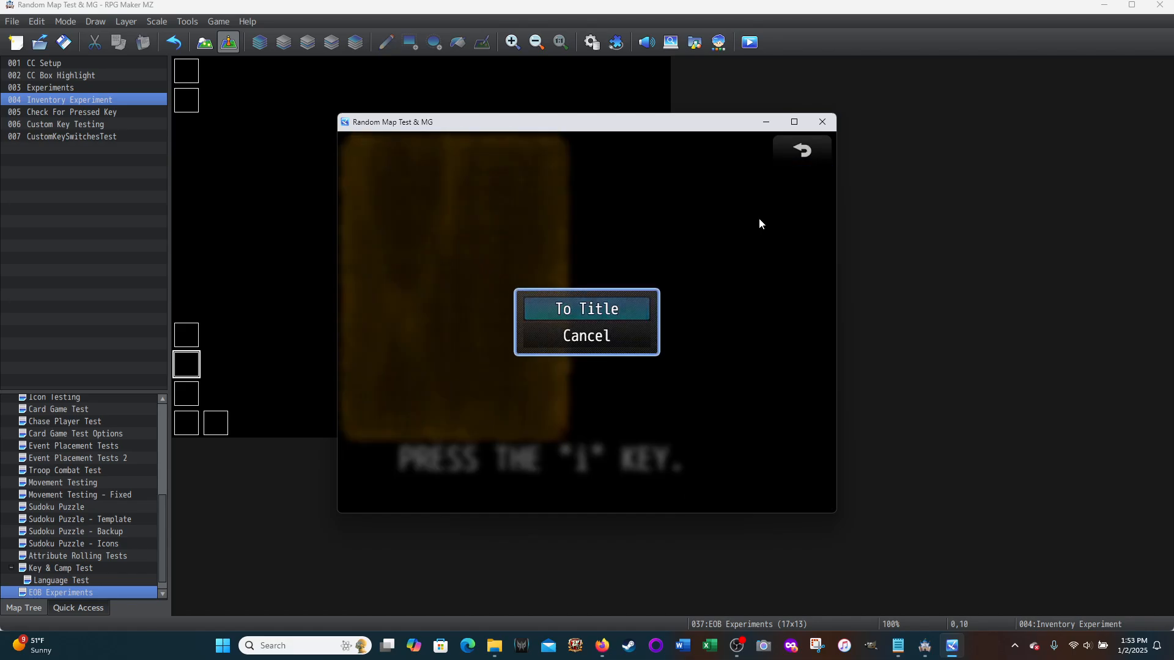
pyautogui.click(572, 301)
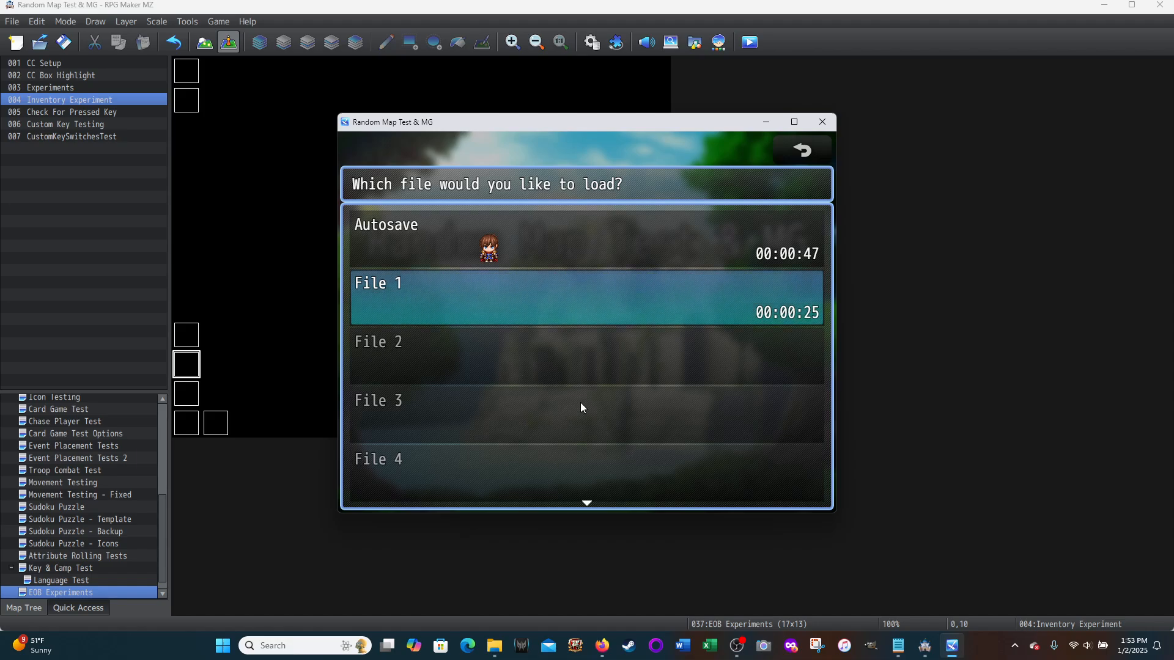
pyautogui.click(557, 303)
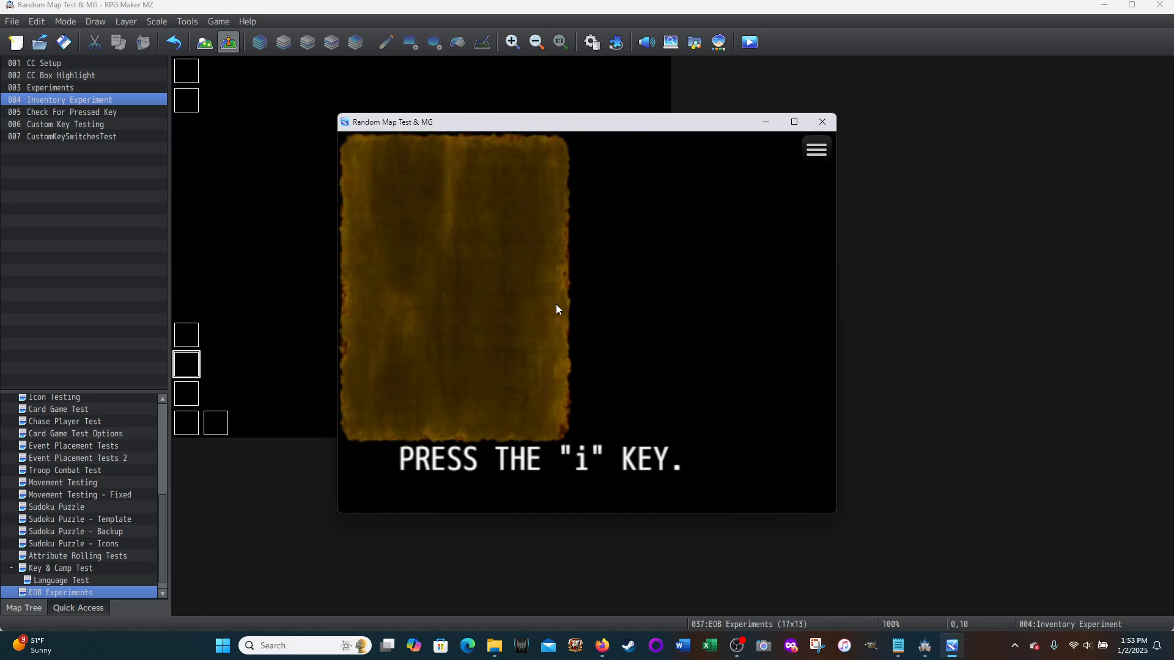
# Step: Return the game to the title screen and close the playtest window
pyautogui.click(816, 150)
pyautogui.click(768, 220)
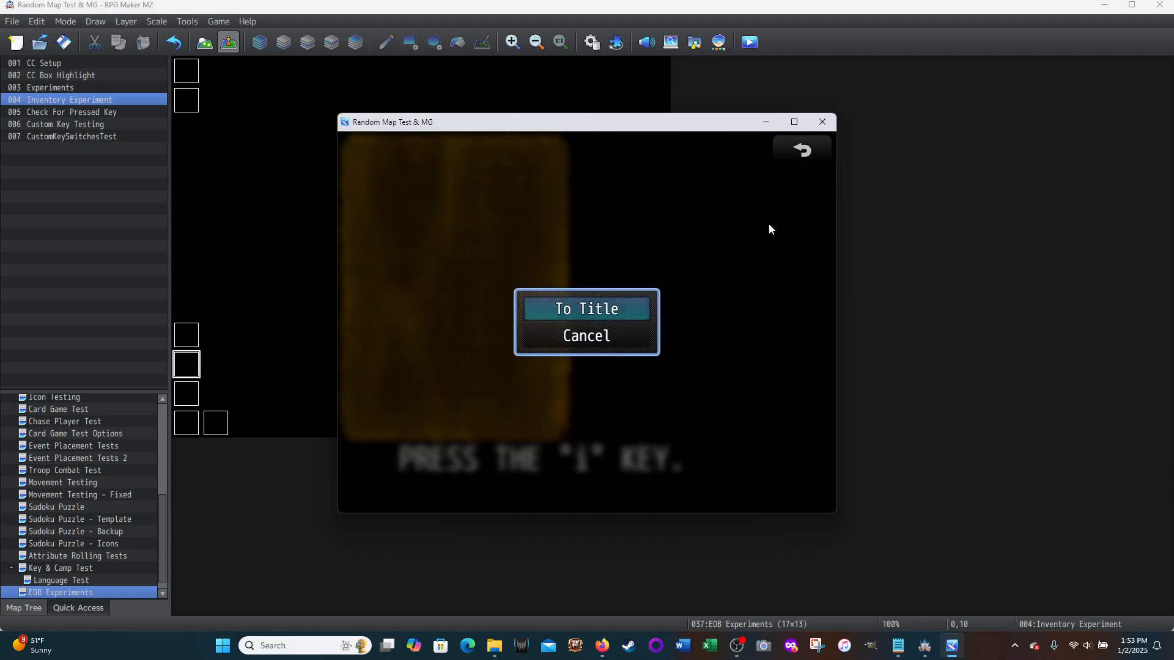
pyautogui.click(584, 310)
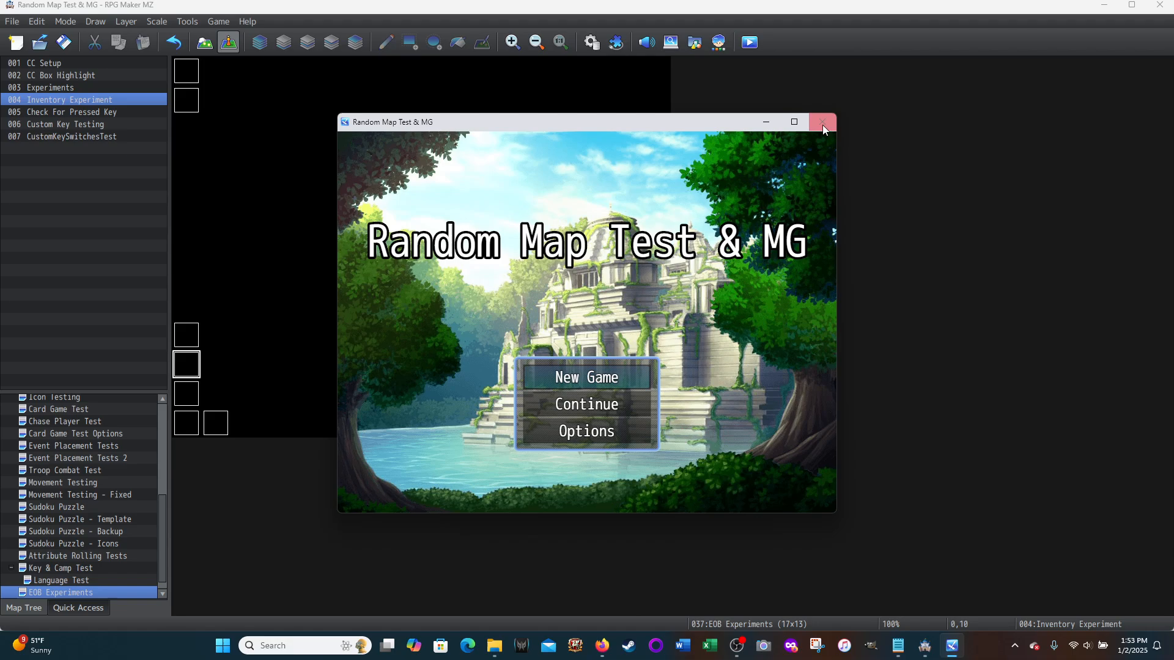
pyautogui.click(824, 124)
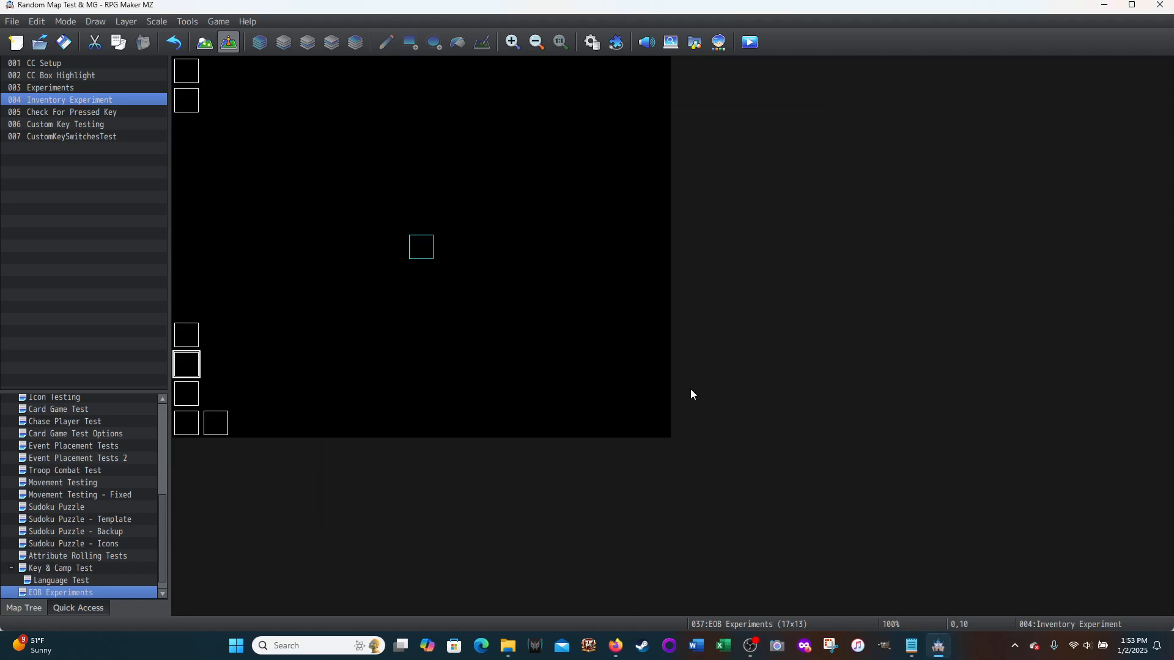
# Step: Relaunch the playtest from the File 1 save to check whether the custom "i" key mapping persists, and close the game
pyautogui.click(749, 42)
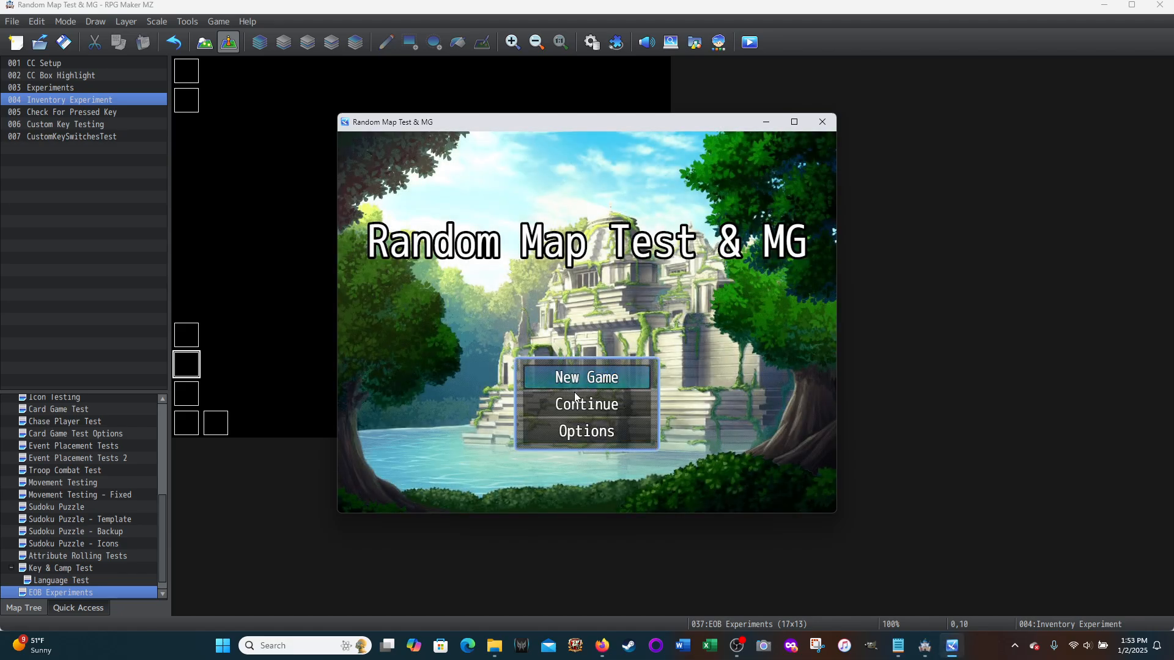
pyautogui.click(571, 403)
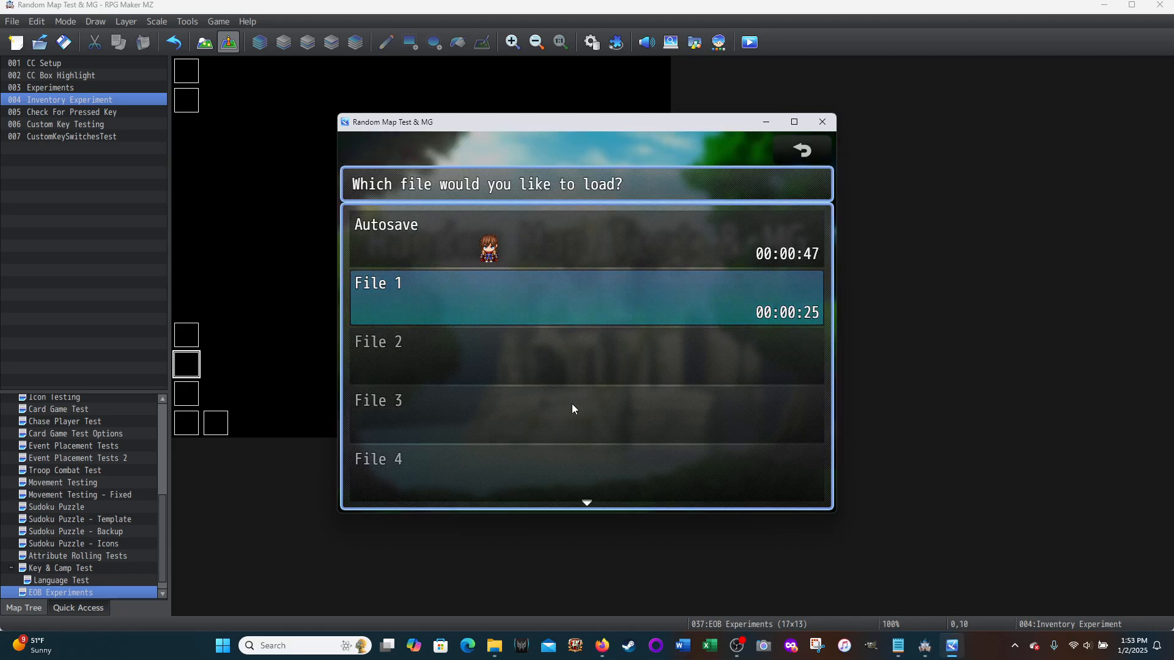
pyautogui.click(546, 293)
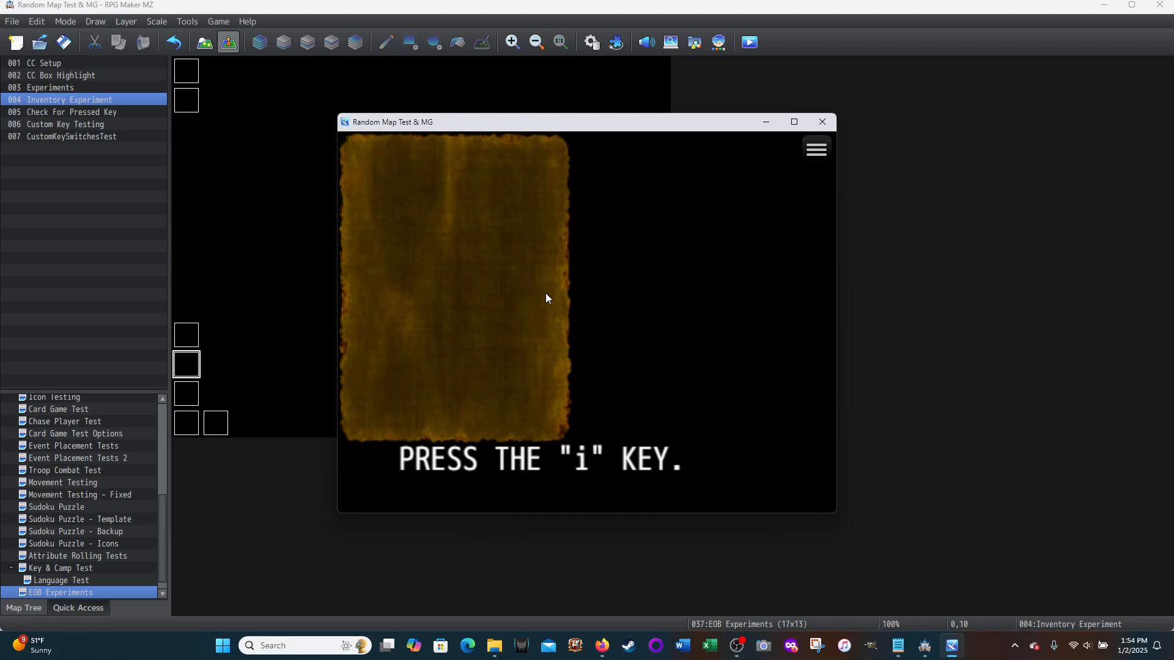
pyautogui.click(831, 117)
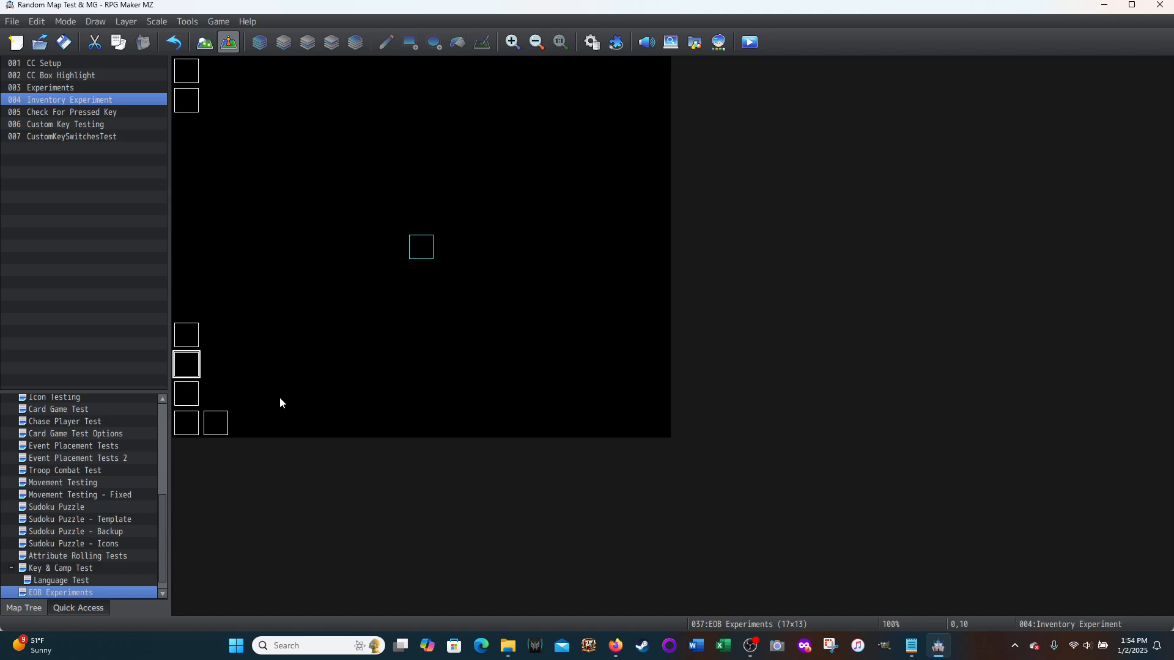
# Step: Open the key-mapping Script command on page 1 of the Inventory Experiment event
pyautogui.doubleClick(185, 365)
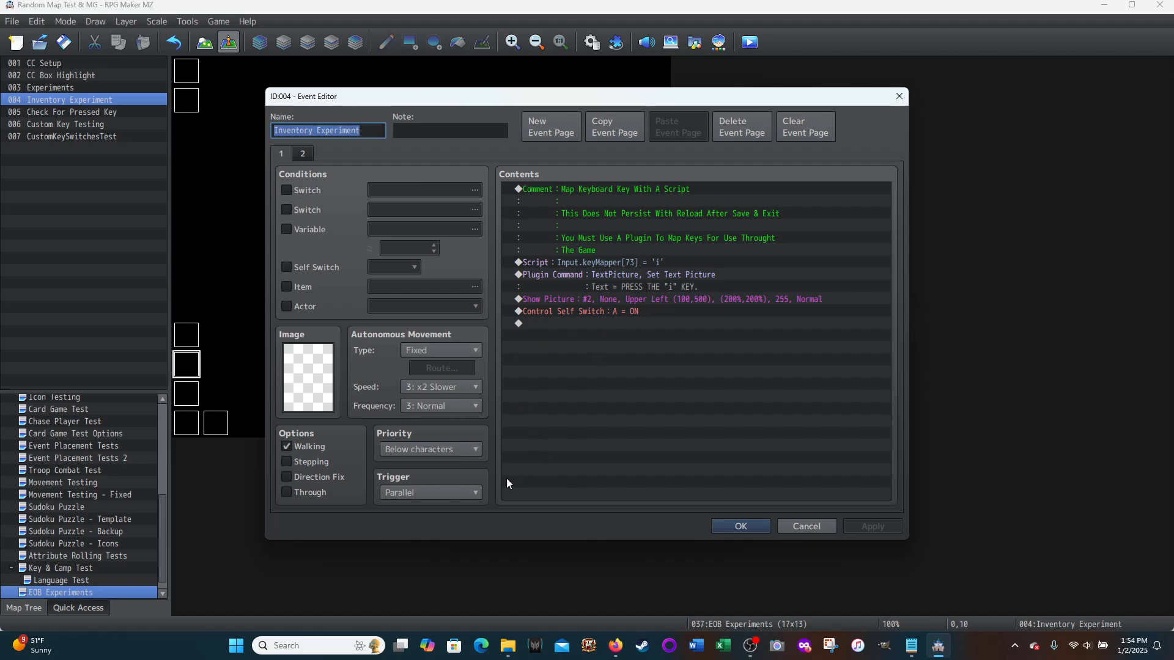
pyautogui.rightClick(585, 263)
pyautogui.click(612, 284)
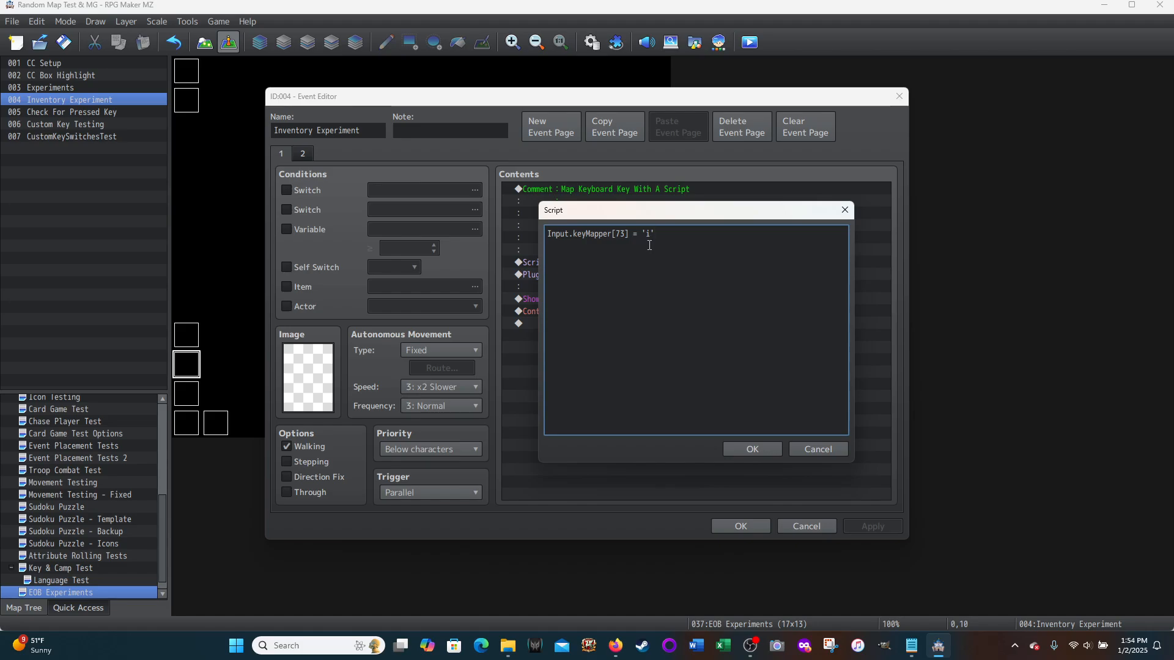
pyautogui.click(751, 646)
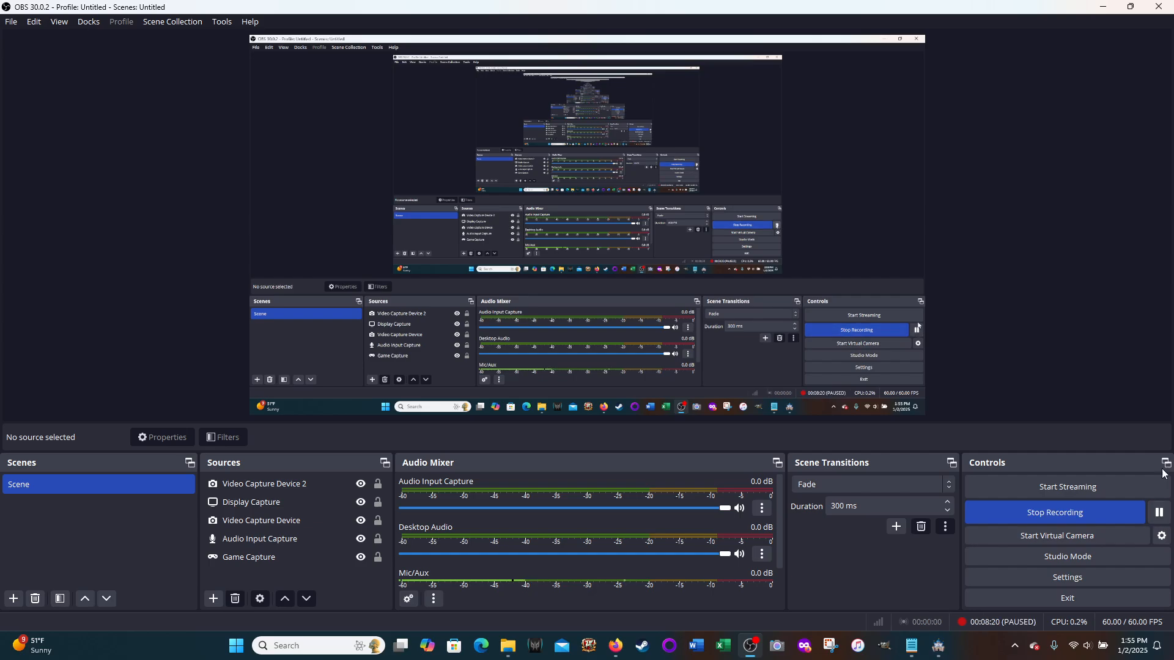
pyautogui.click(1105, 8)
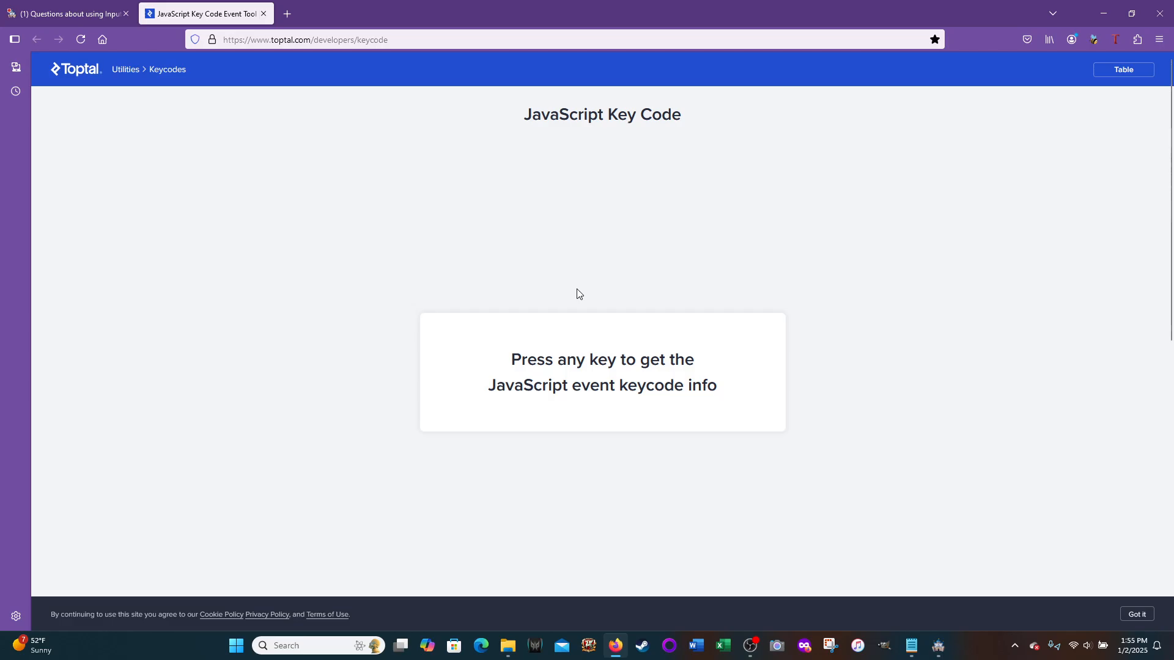
# Step: Look up the JavaScript key code for "i" on the Toptal page and review the mappings in Custom Keys.js in Notepad
pyautogui.press('i')
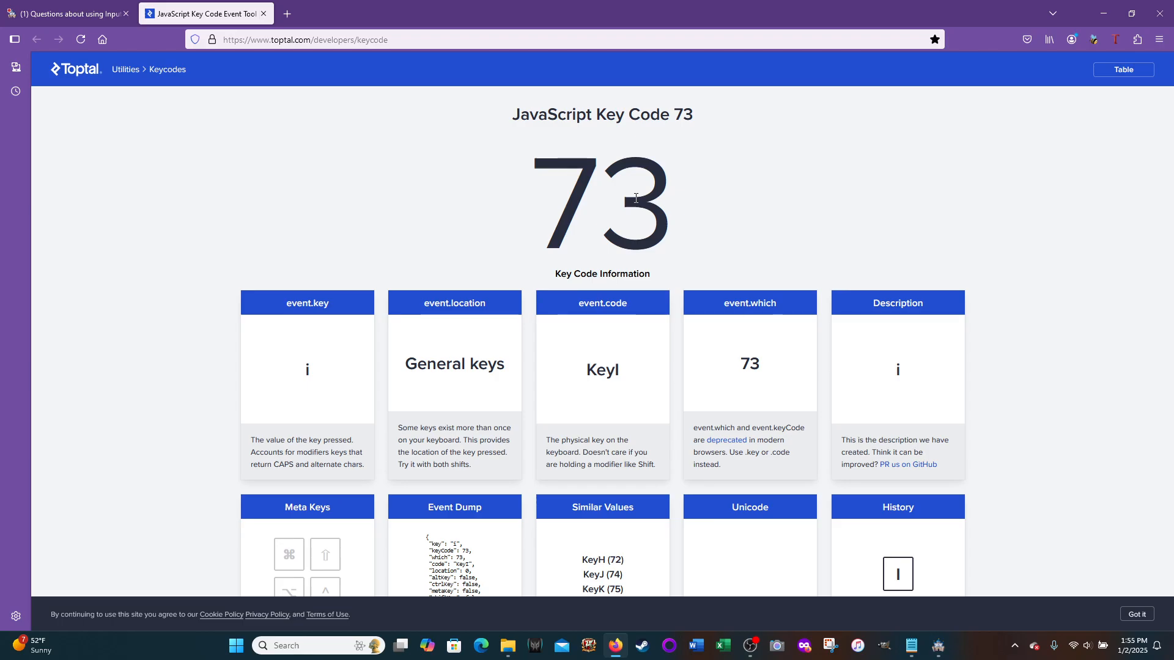
pyautogui.click(913, 648)
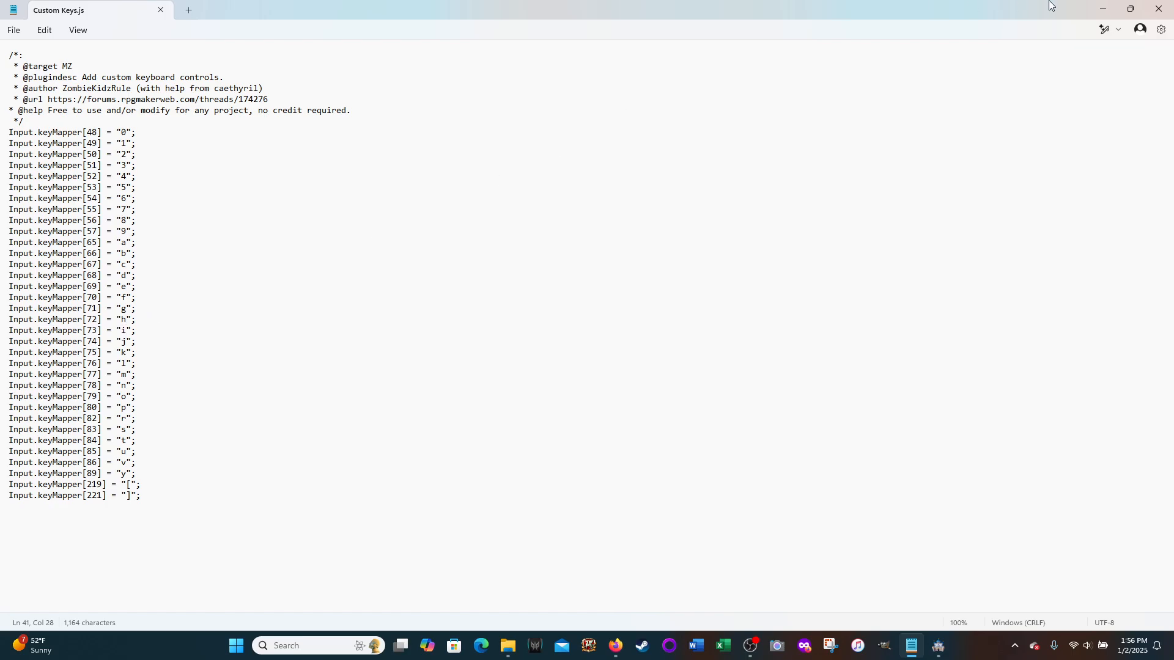
pyautogui.click(1105, 9)
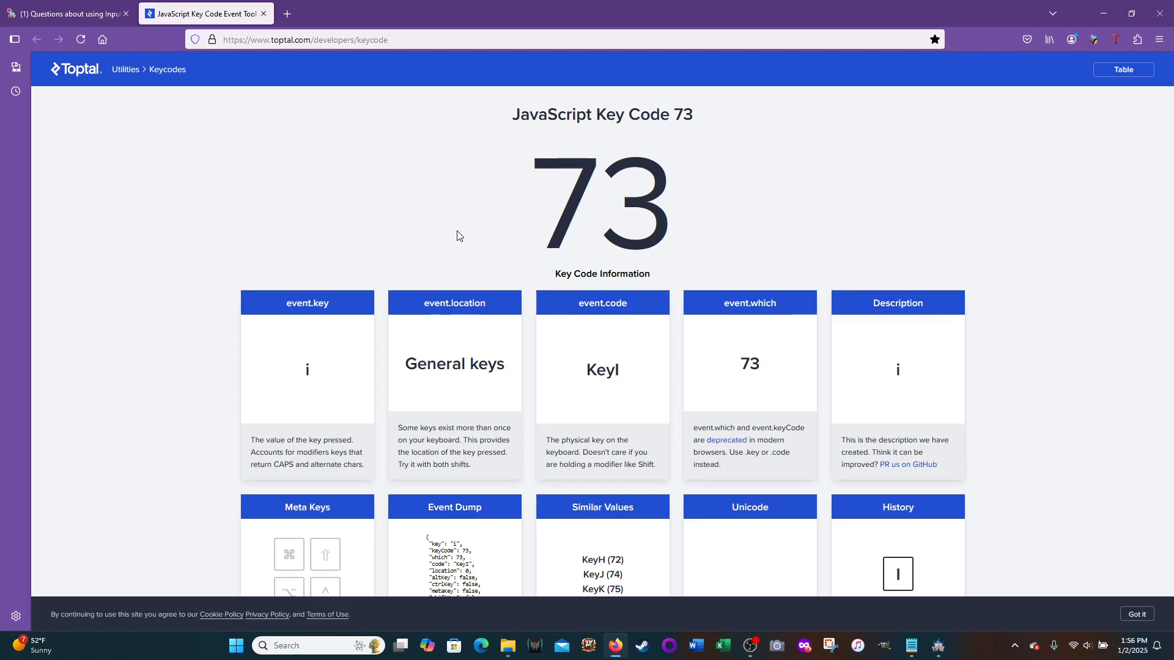
# Step: Look up the JavaScript key codes for the letters a through g on the Toptal page
pyautogui.press('a')
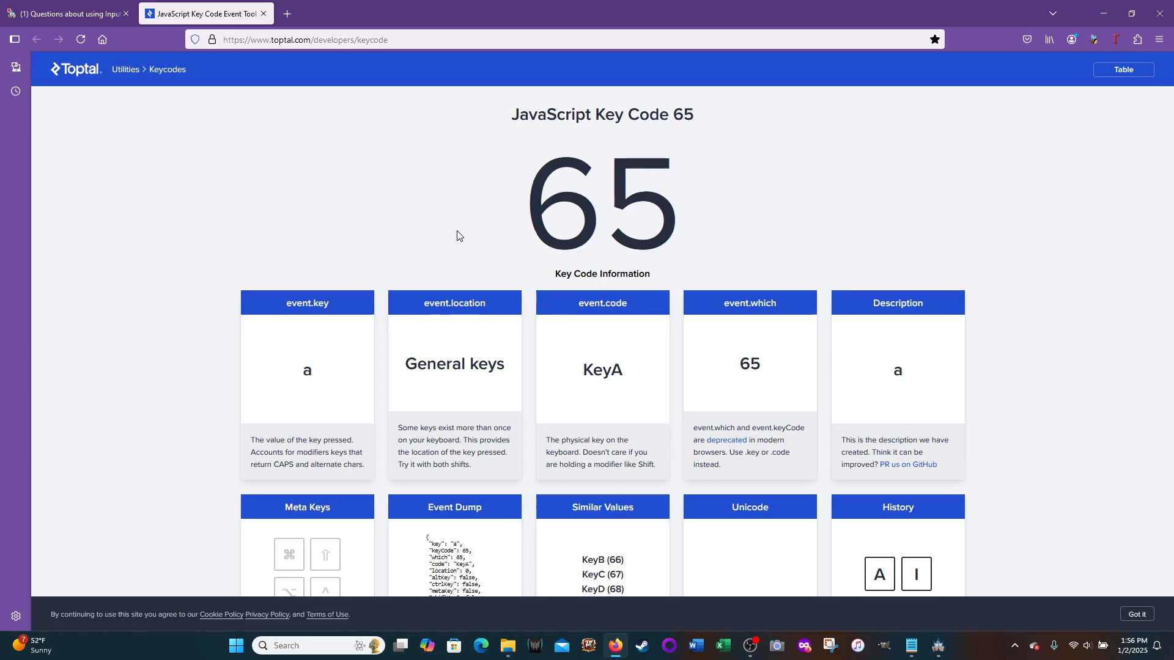
pyautogui.press('b')
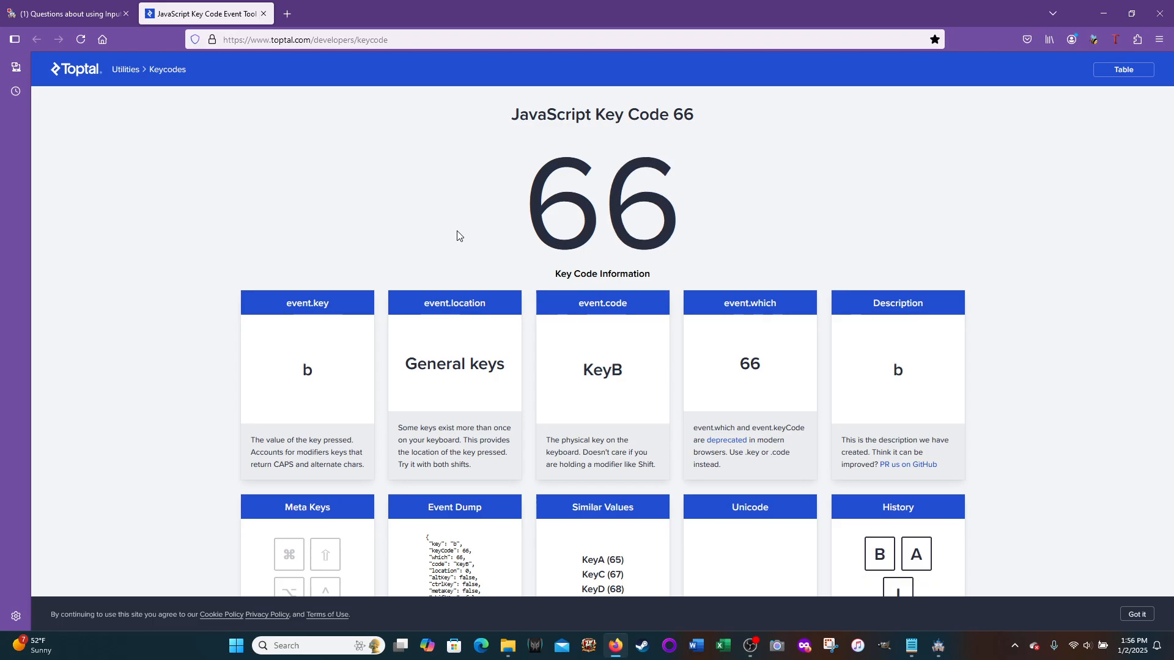
pyautogui.press('c')
pyautogui.press('d')
pyautogui.press('e')
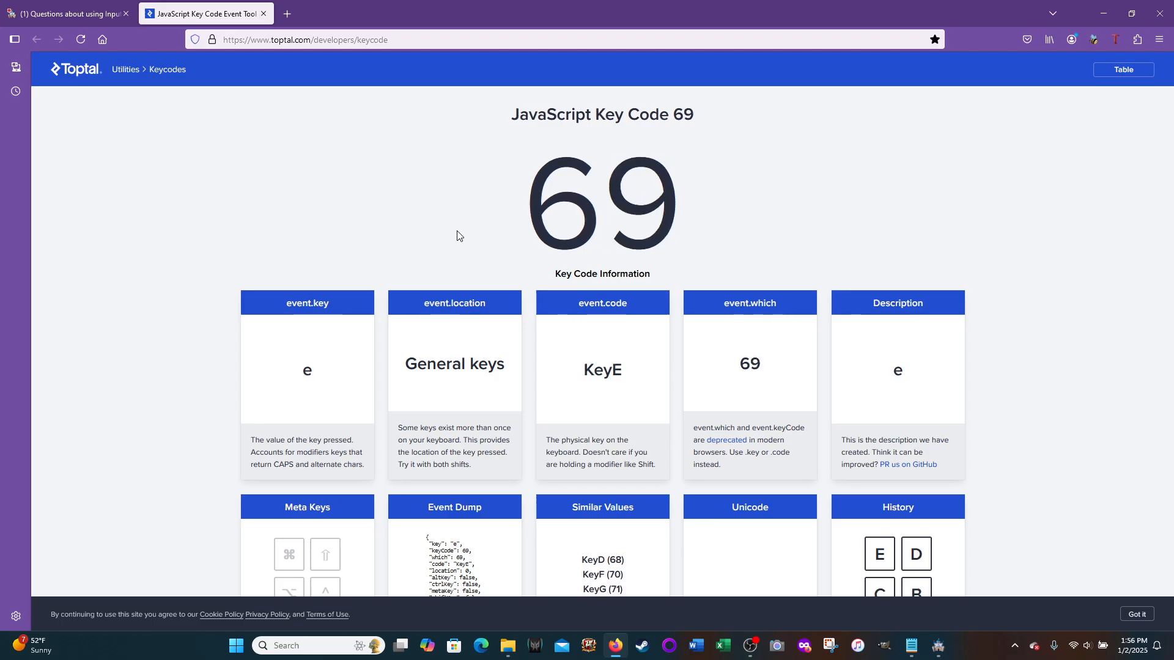
pyautogui.press('f')
pyautogui.press('g')
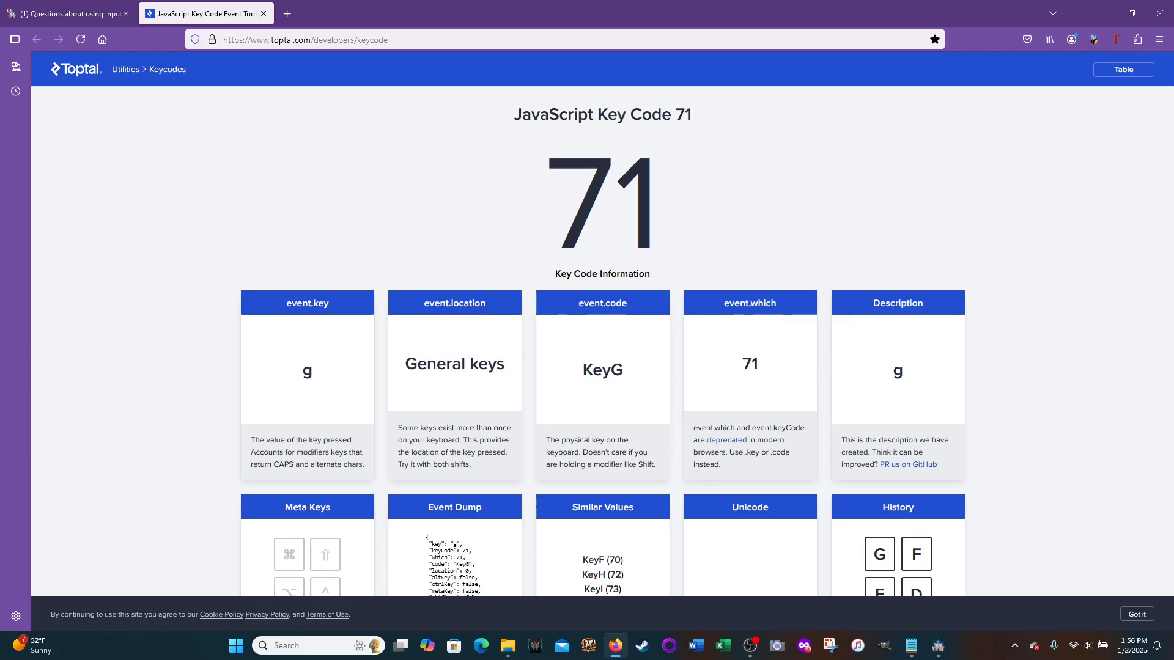
# Step: Switch back to RPG Maker MZ and review the event's "i" key-mapping script without editing it
pyautogui.click(935, 657)
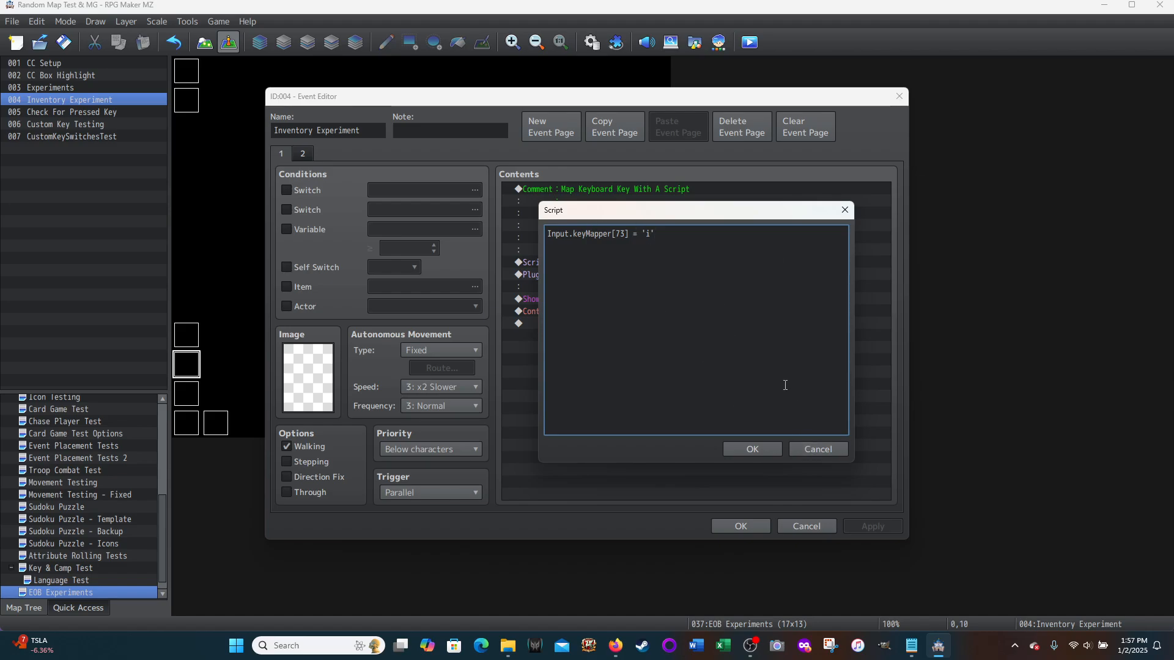
pyautogui.click(818, 448)
pyautogui.rightClick(572, 255)
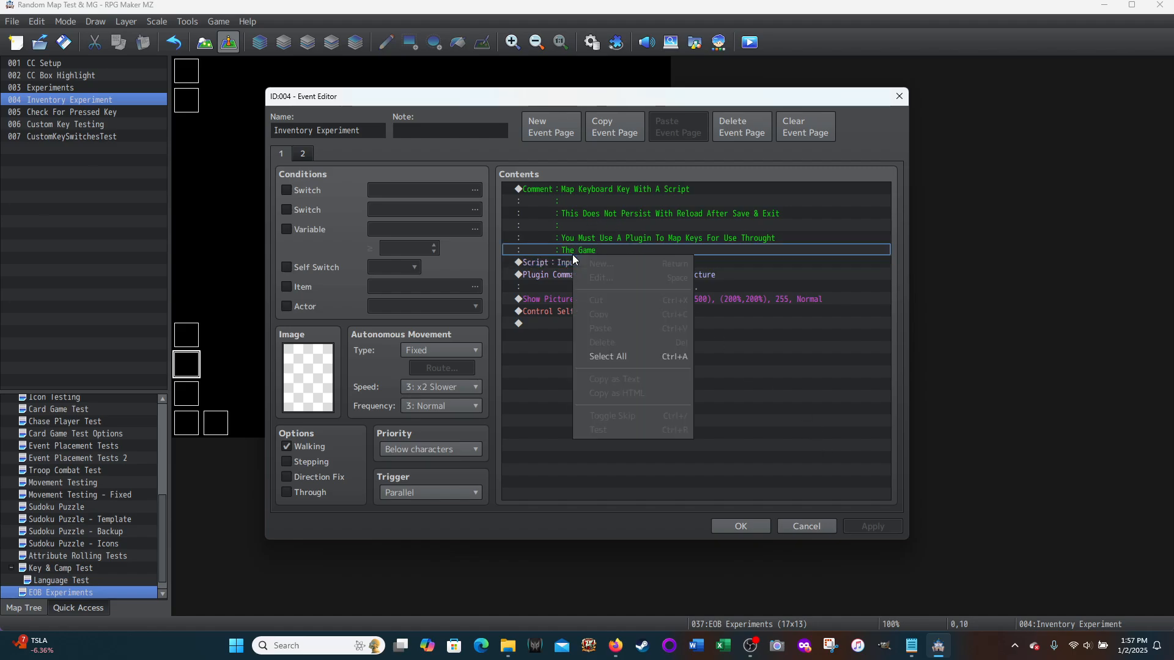
pyautogui.rightClick(567, 258)
pyautogui.click(600, 284)
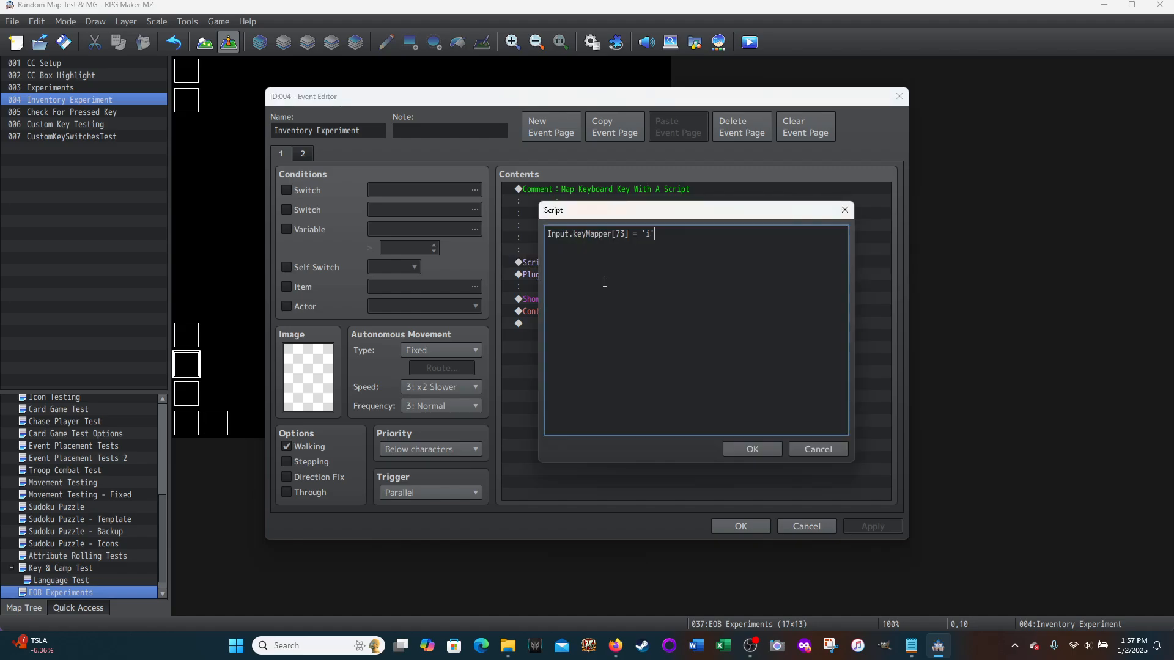
pyautogui.click(818, 449)
# Step: Open a blank Script command for the Inventory Experiment event to view its entry box, and cancel it
pyautogui.doubleClick(555, 327)
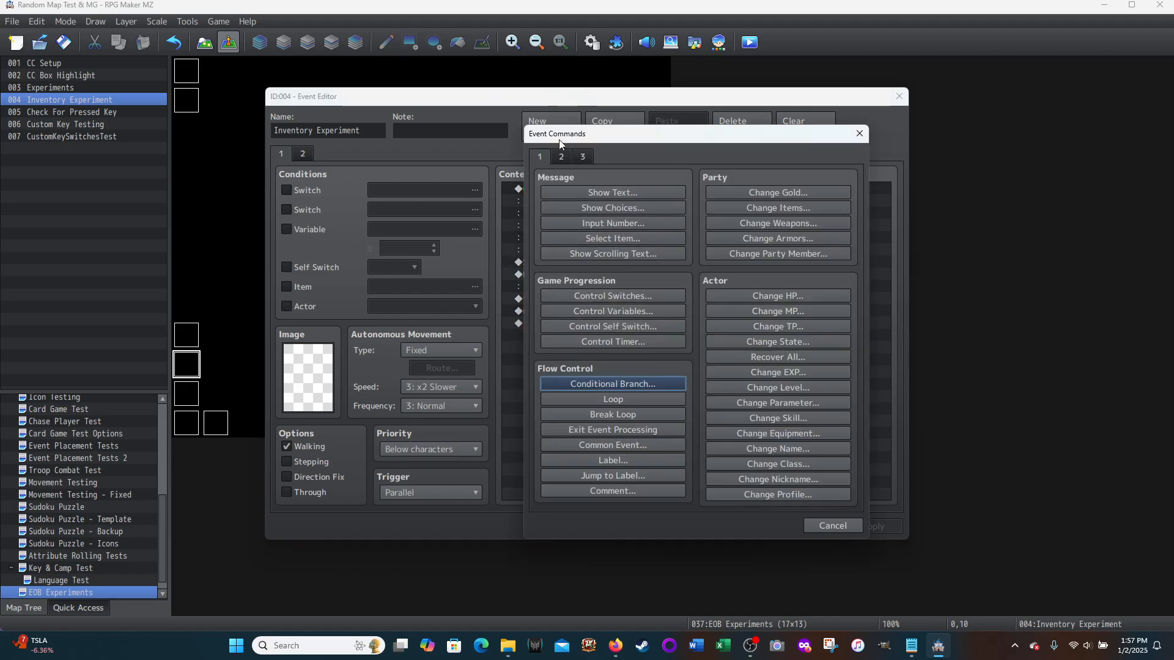
pyautogui.click(581, 157)
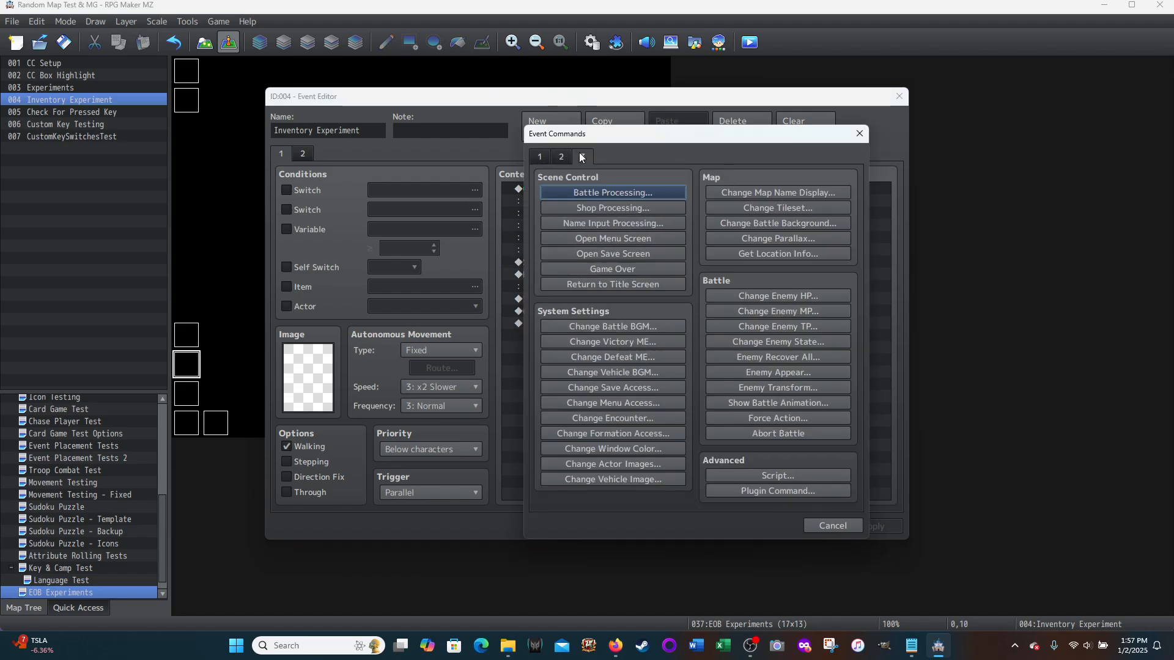
pyautogui.click(776, 477)
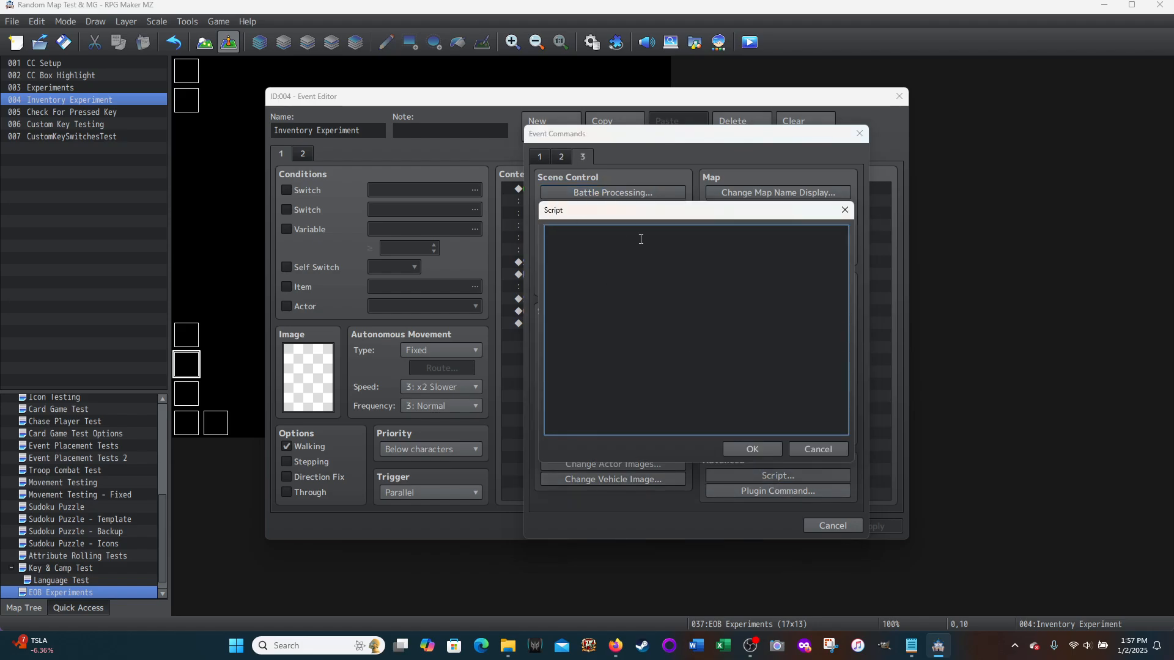
pyautogui.click(814, 451)
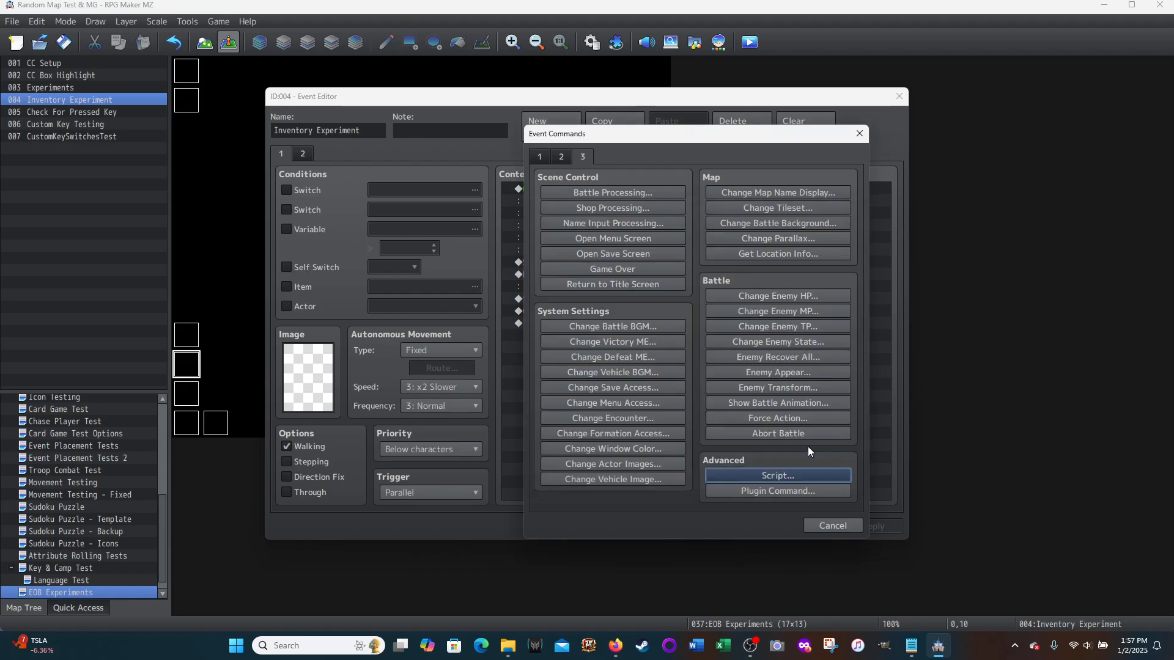
pyautogui.click(815, 523)
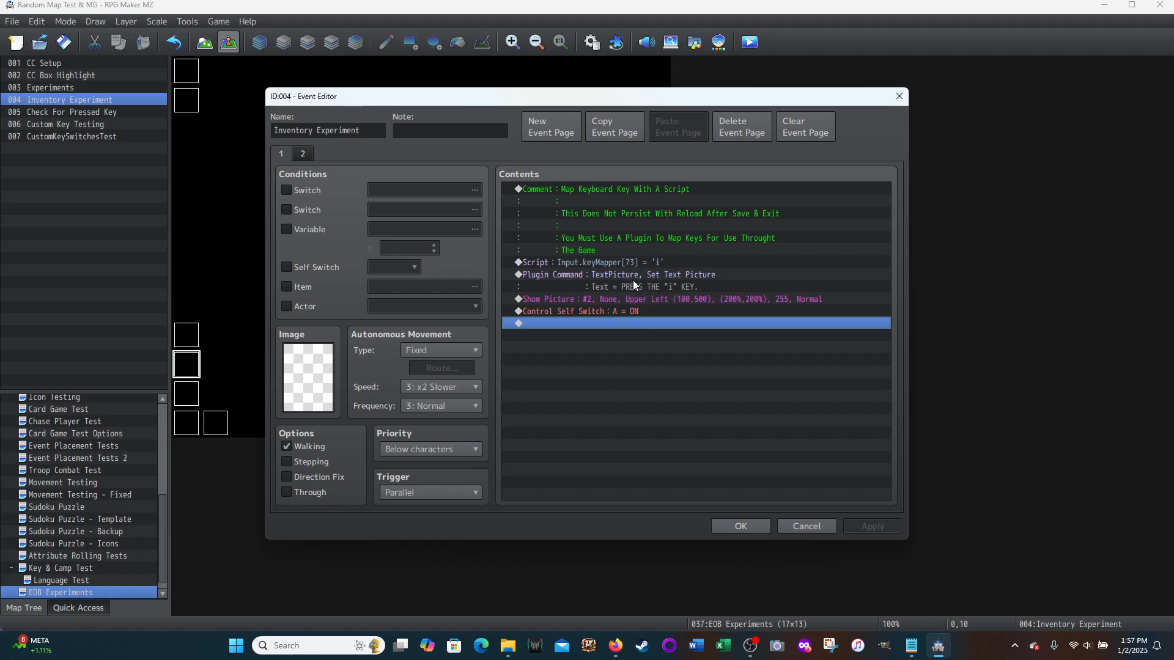
# Step: Review the text picture commands and page 2 of the Inventory Experiment event, and close it without changes
pyautogui.click(603, 275)
pyautogui.press('Down')
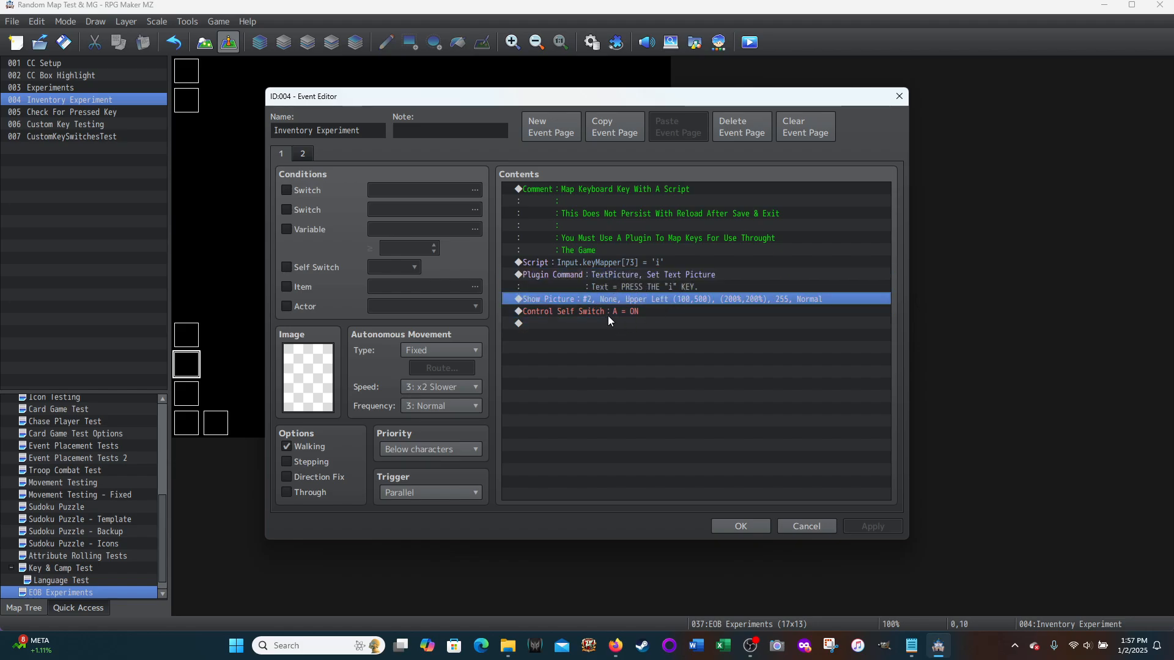
pyautogui.click(304, 154)
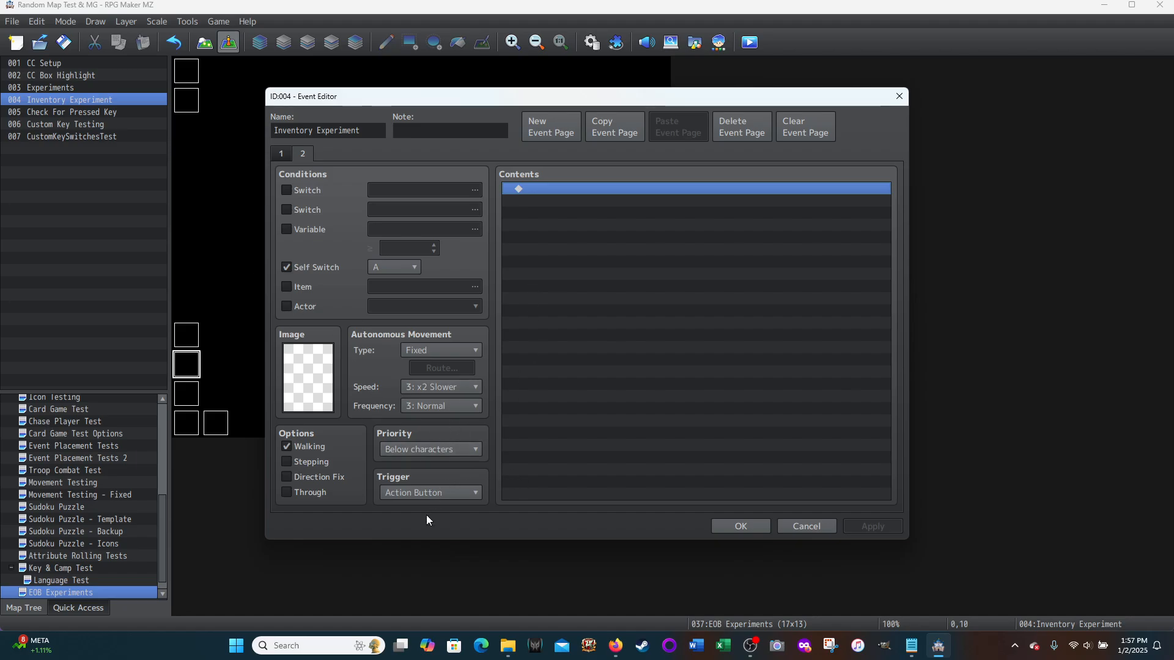
pyautogui.click(804, 529)
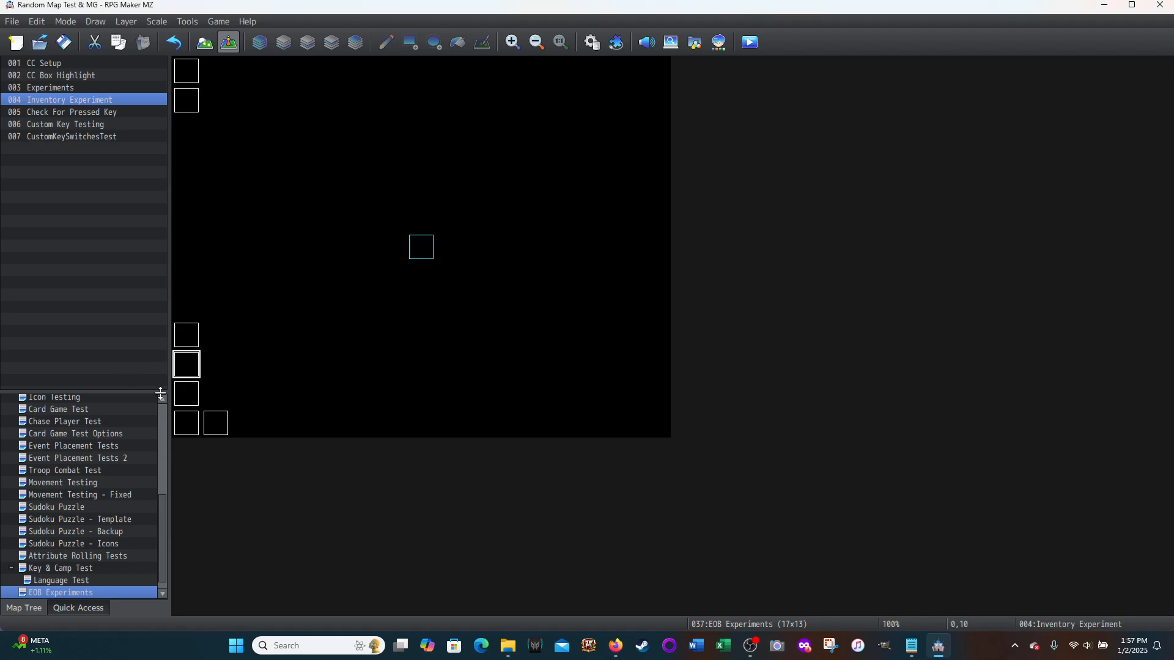
# Step: Inspect the script condition of the outer Conditional Branch in the Check For Pressed Key event
pyautogui.doubleClick(187, 395)
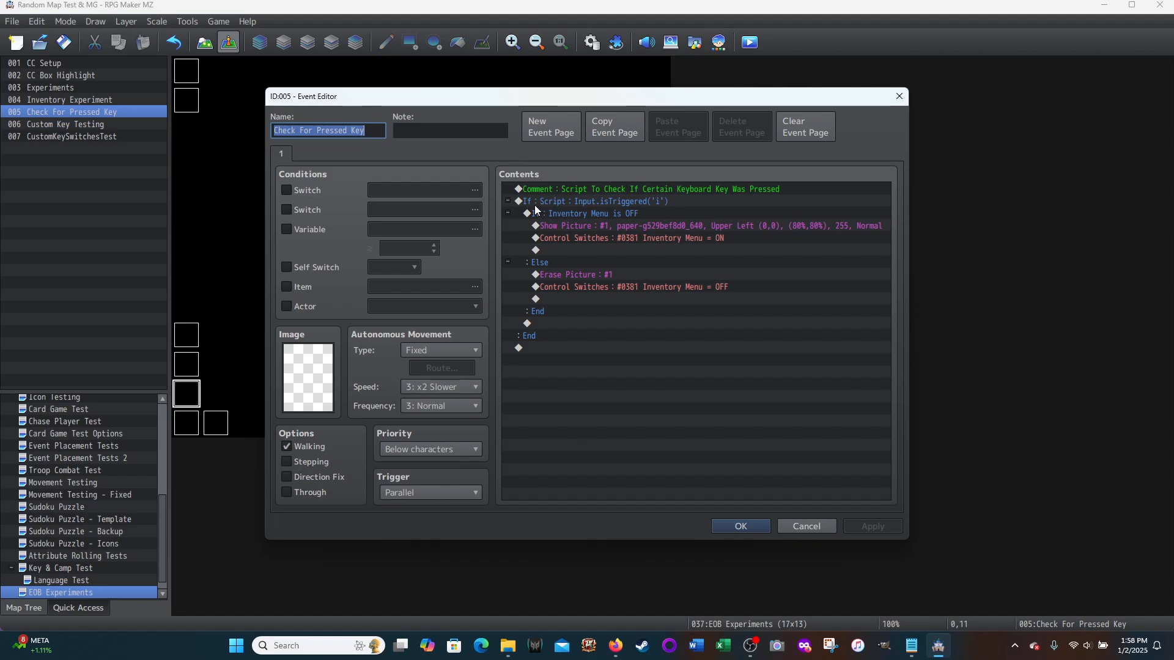
pyautogui.click(553, 200)
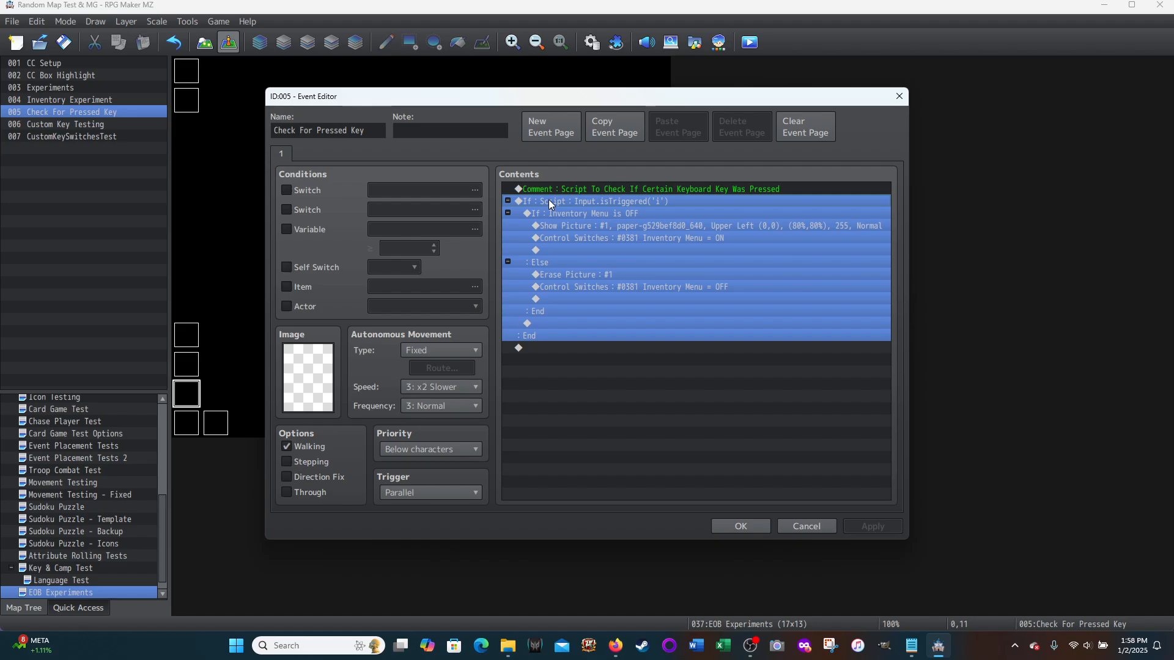
pyautogui.rightClick(563, 199)
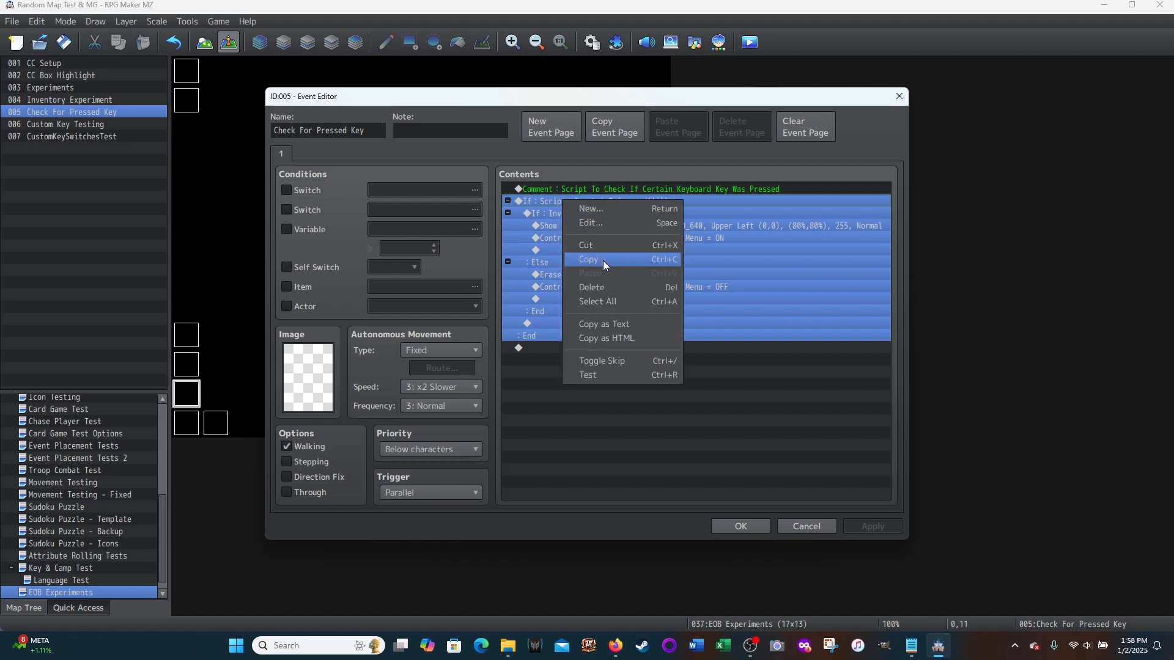
pyautogui.click(586, 221)
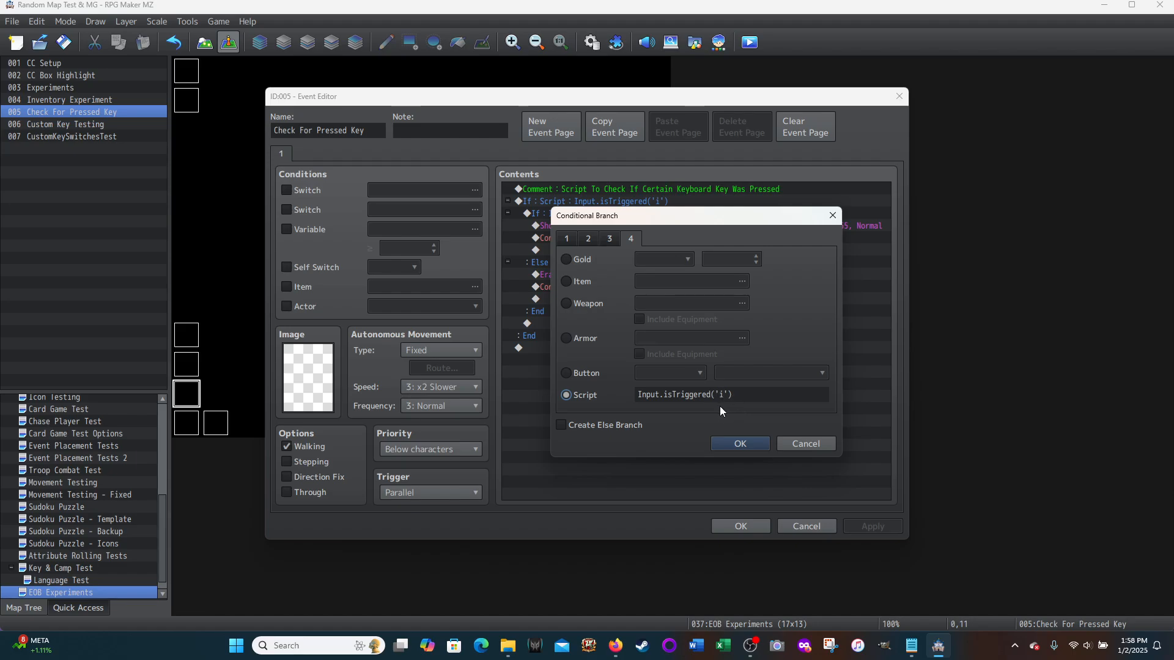
pyautogui.click(794, 442)
# Step: Examine the Button choices and press states offered by a new Conditional Branch, and cancel without adding it
pyautogui.doubleClick(563, 351)
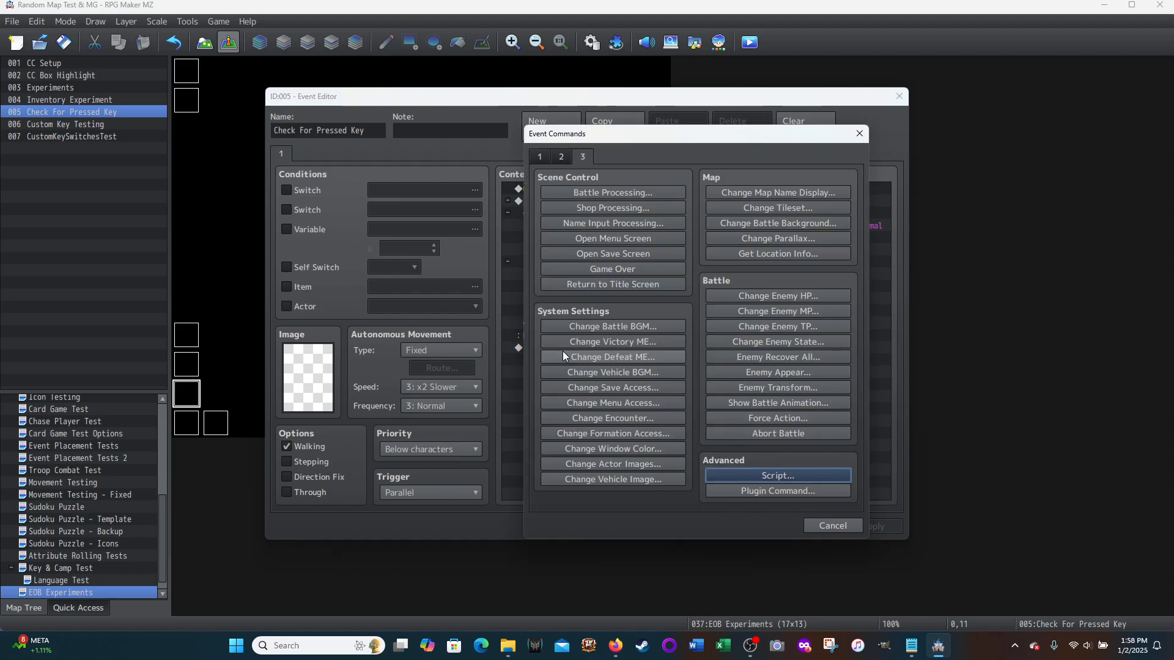
pyautogui.click(541, 158)
pyautogui.click(598, 384)
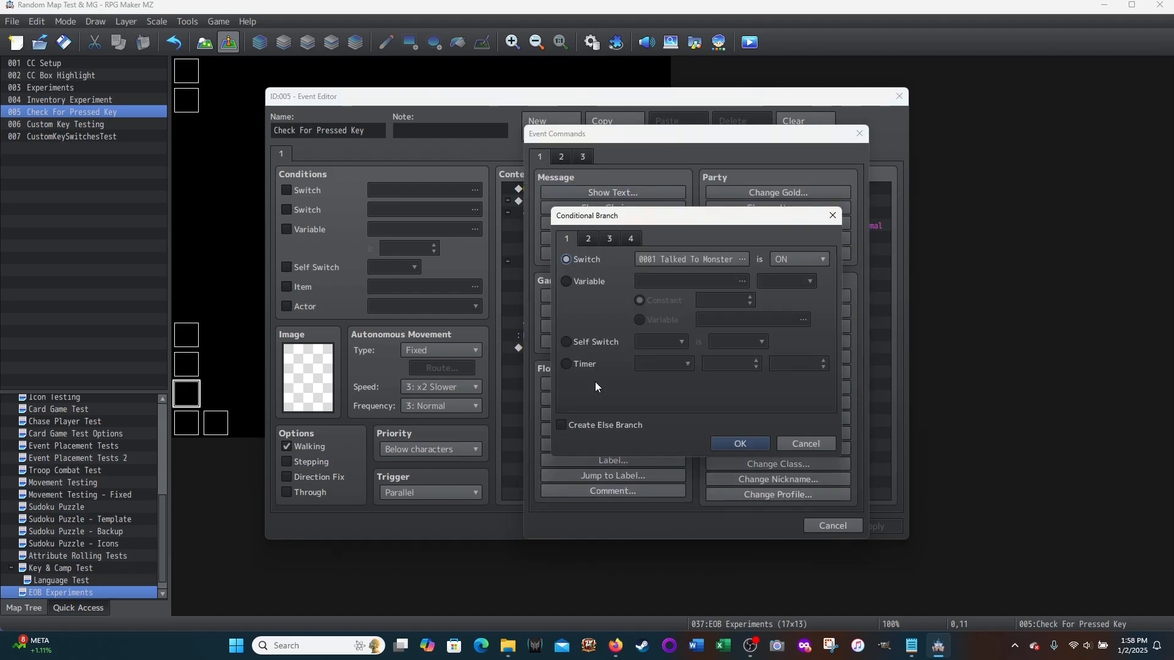
pyautogui.click(633, 238)
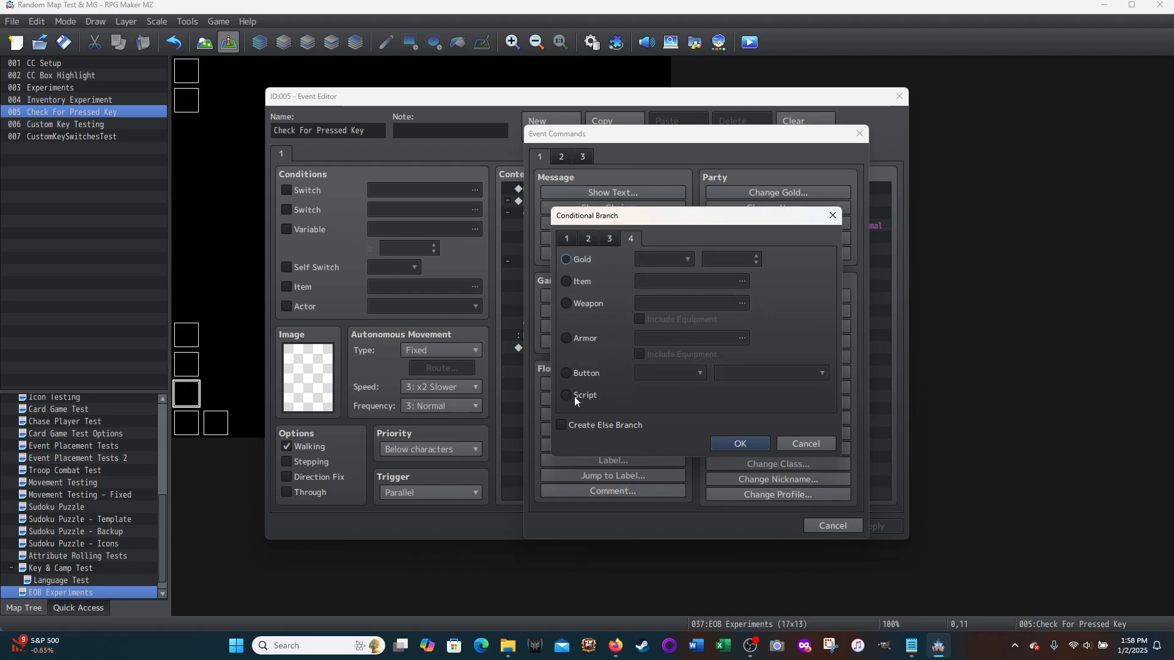
pyautogui.click(567, 373)
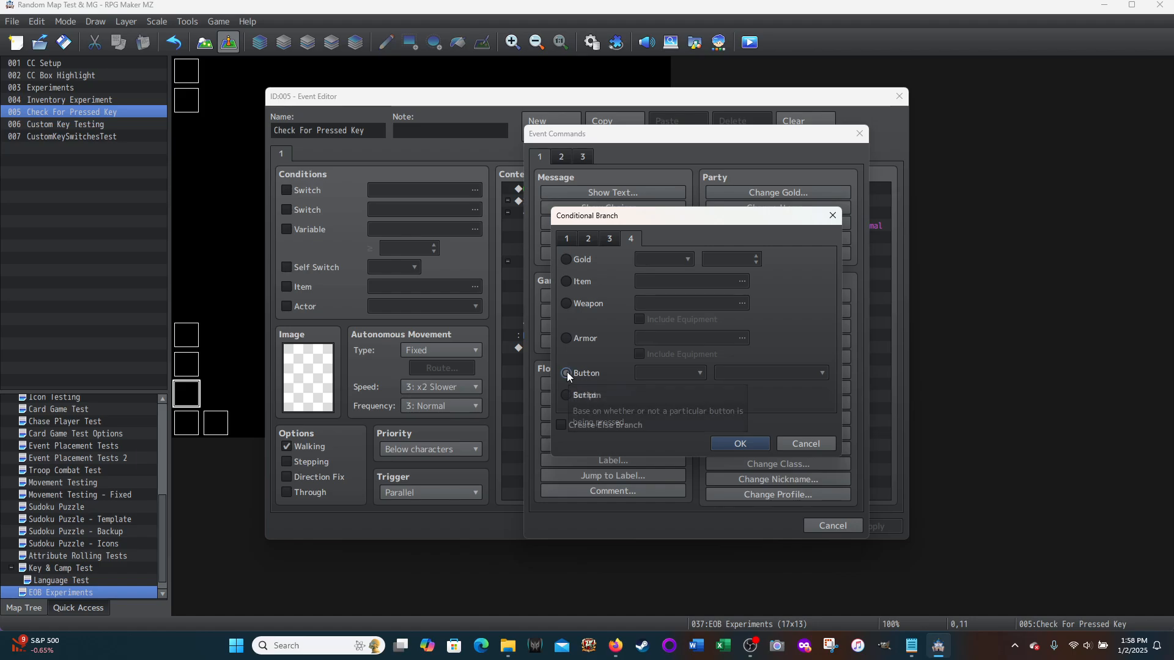
pyautogui.click(701, 372)
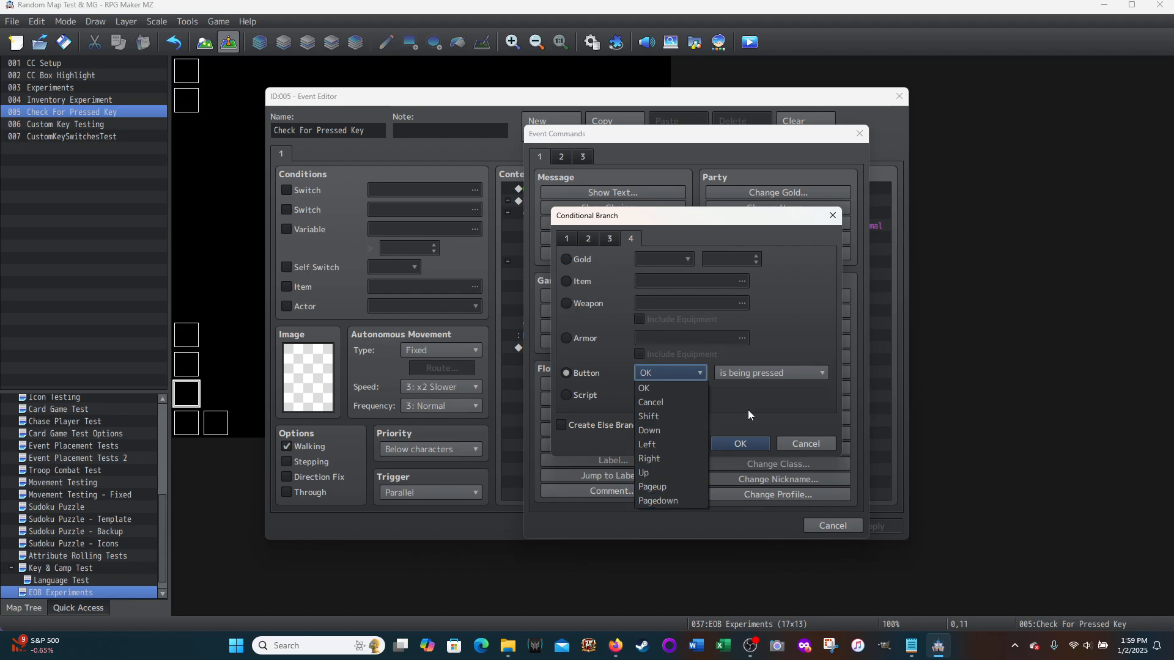
pyautogui.click(821, 373)
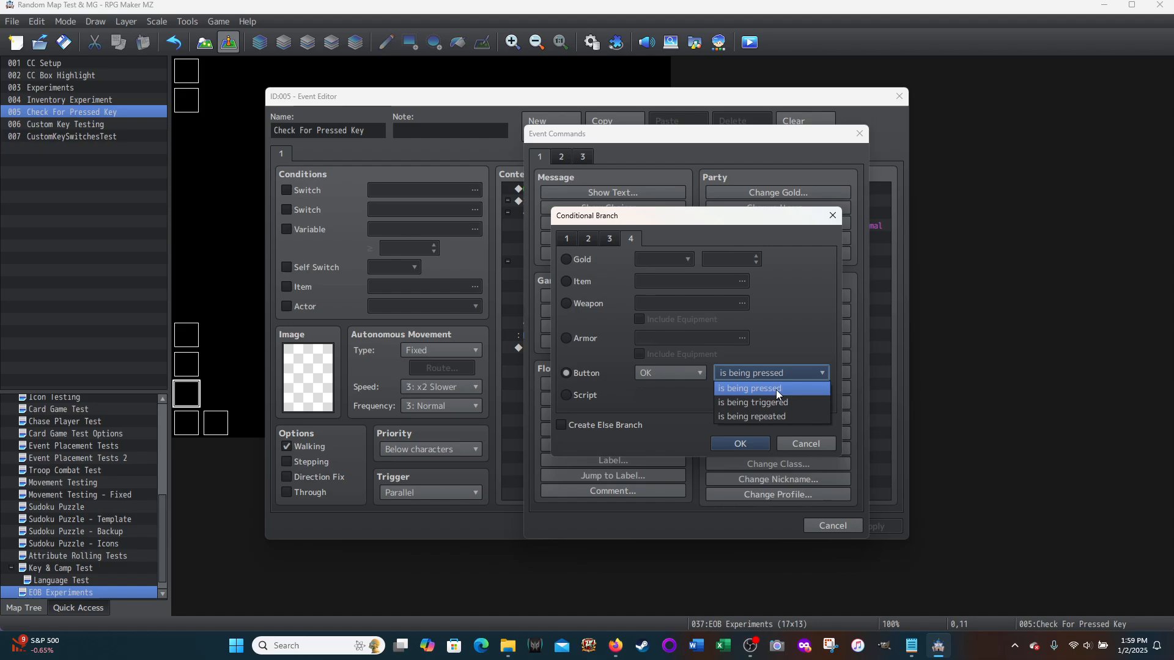
pyautogui.click(819, 444)
pyautogui.click(815, 527)
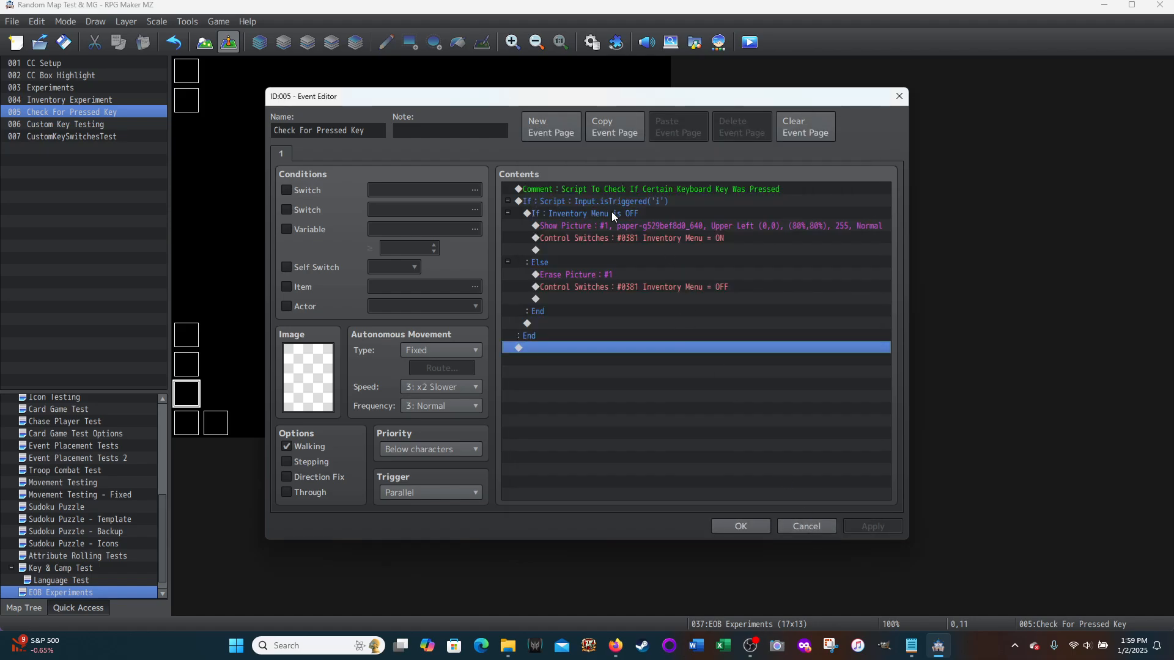
# Step: Recheck the Input.isTriggered('i') script condition of the outer branch, leaving it unedited
pyautogui.rightClick(595, 201)
pyautogui.click(624, 224)
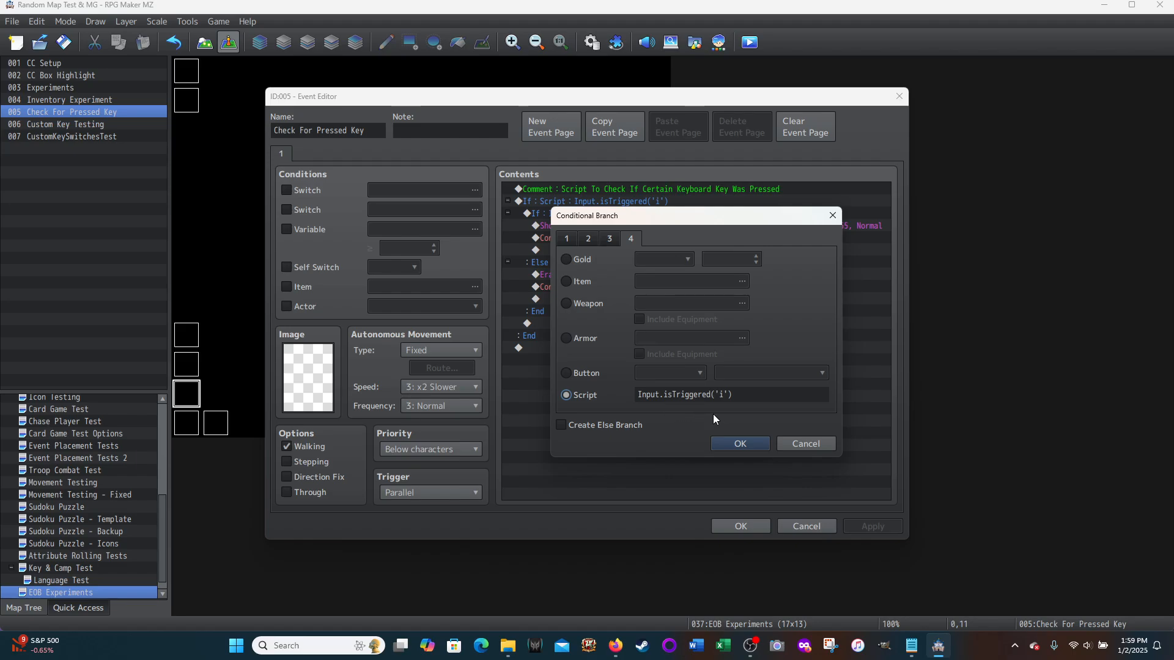
pyautogui.click(804, 445)
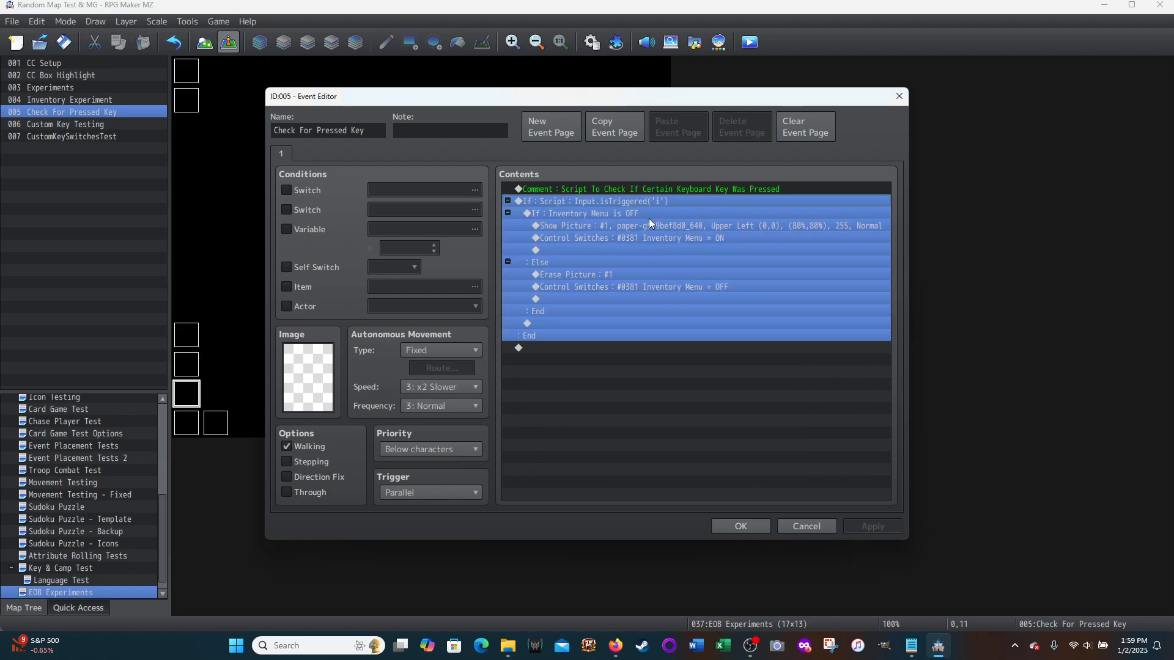
pyautogui.click(568, 349)
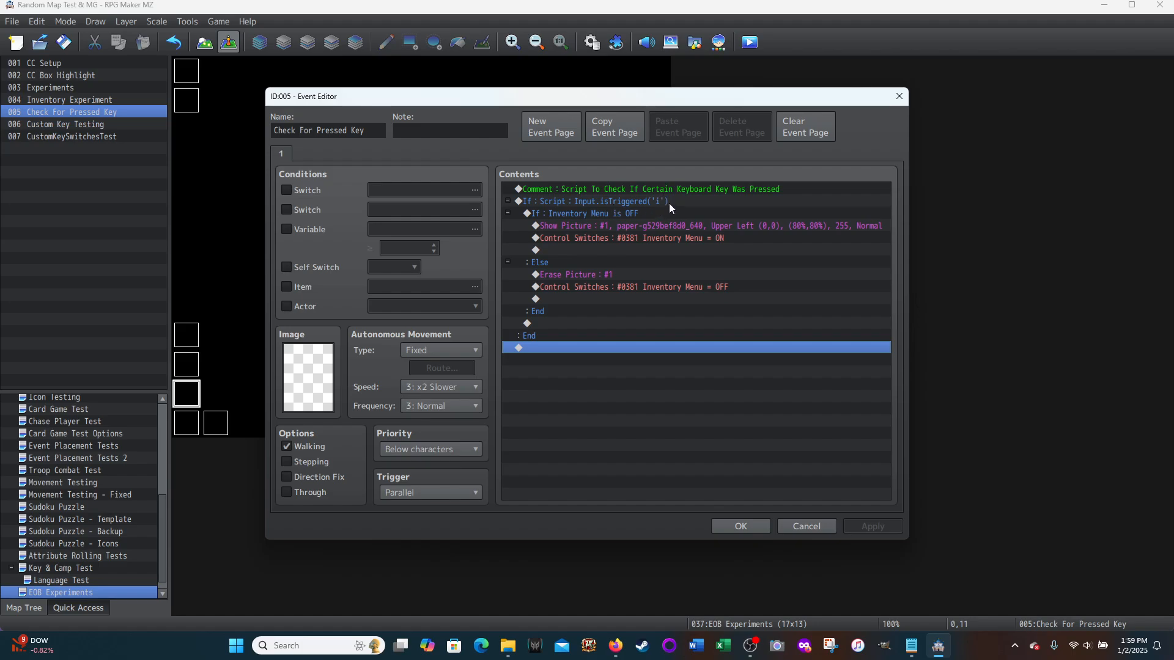
# Step: Review the nested Inventory Menu branch with its Show Picture and Control Switches commands, and close the event
pyautogui.click(556, 213)
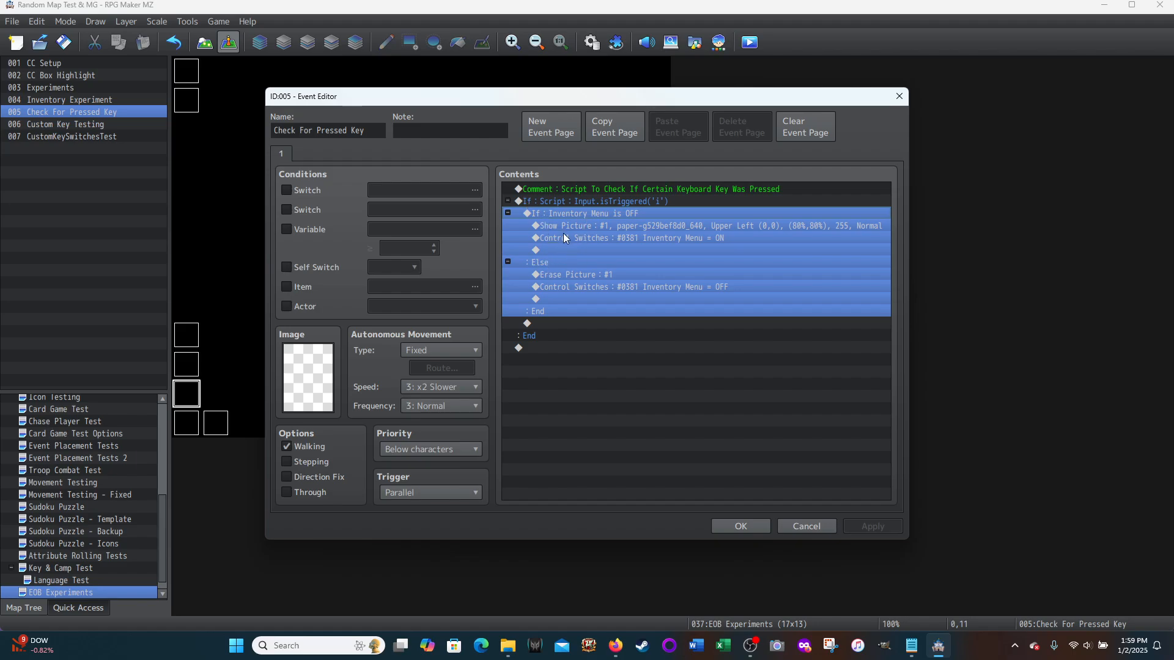
pyautogui.click(590, 226)
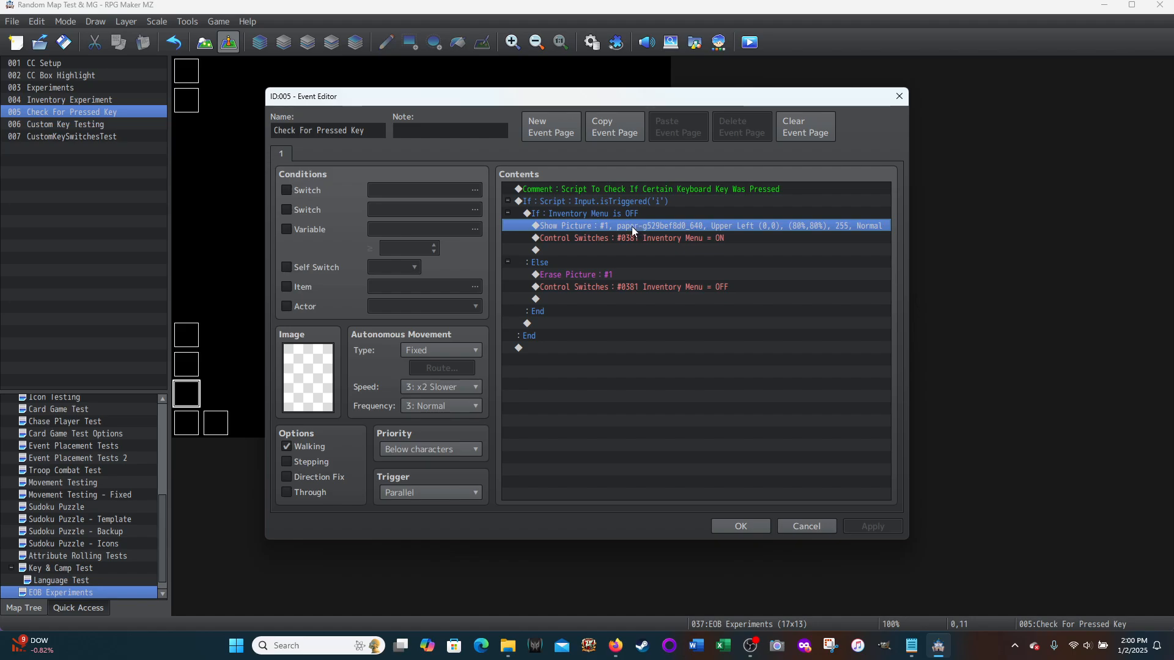
pyautogui.click(667, 240)
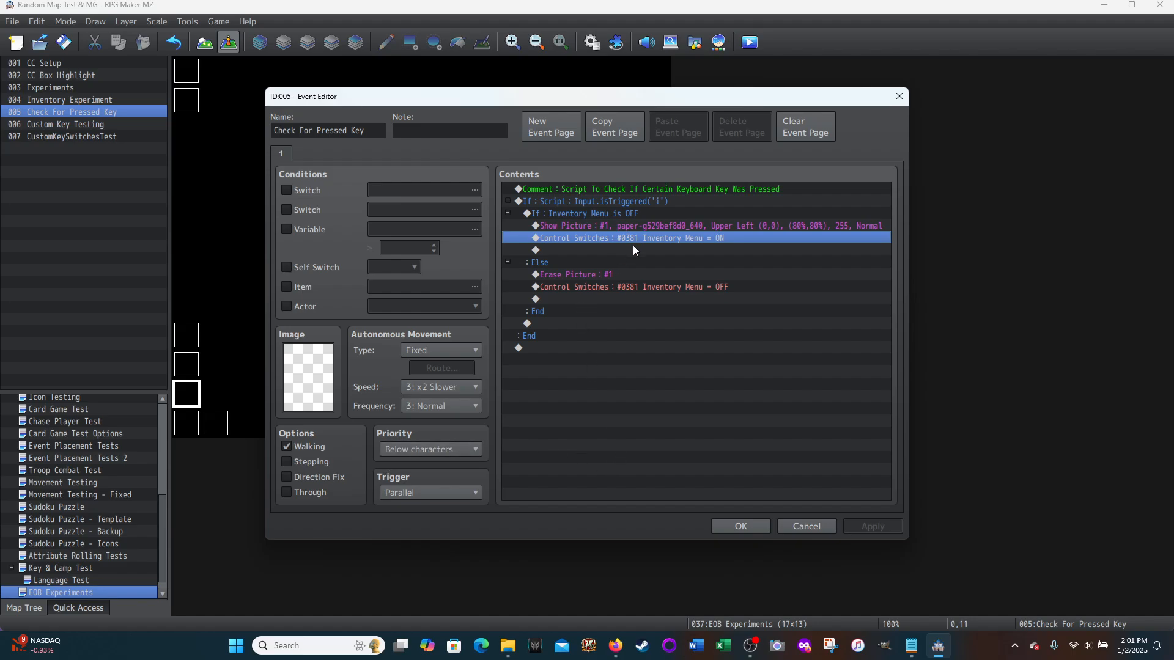
pyautogui.click(798, 524)
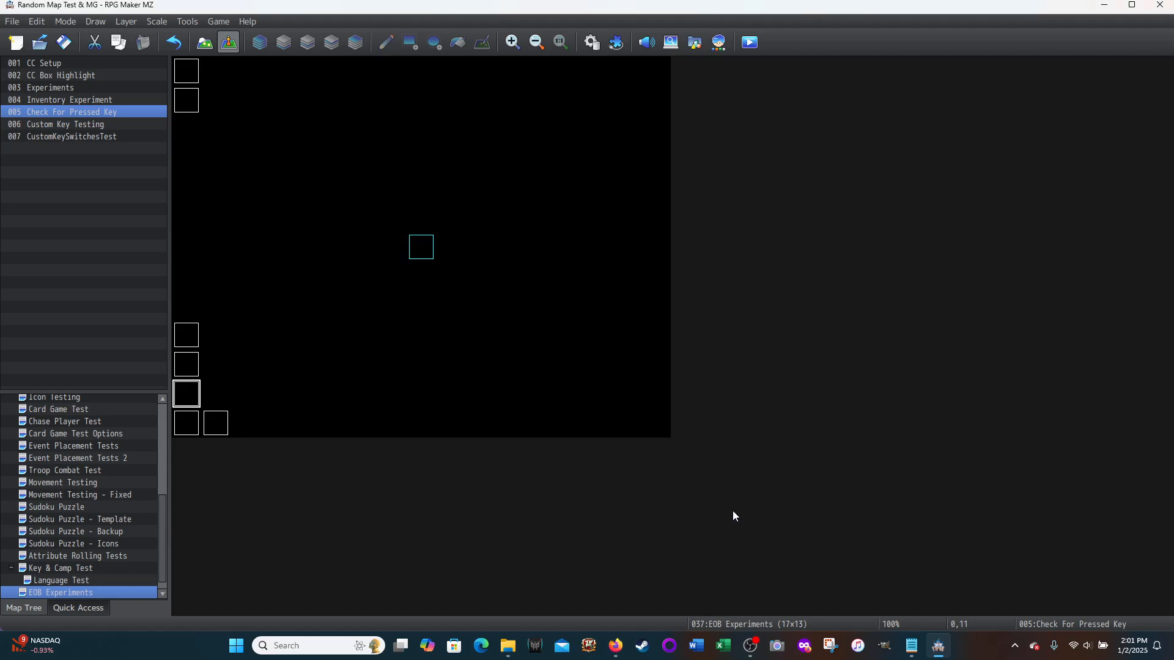
# Step: View the Inventory Experiment event's key-mapping commands again and return to the Check For Pressed Key event
pyautogui.doubleClick(187, 366)
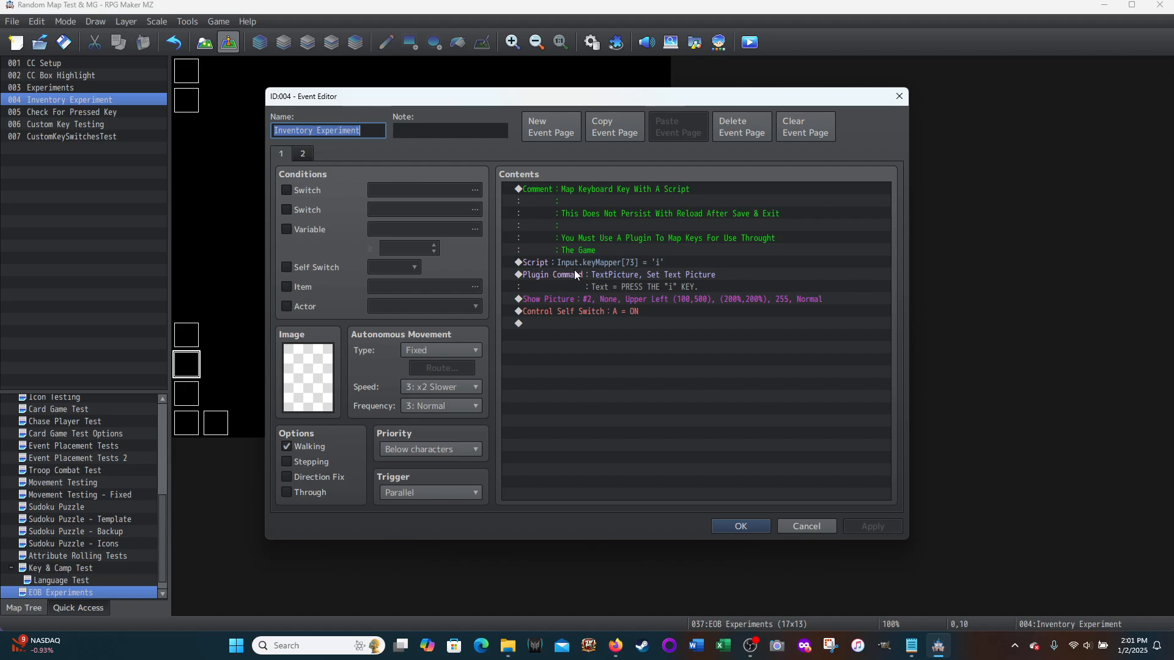
pyautogui.click(795, 527)
pyautogui.doubleClick(186, 392)
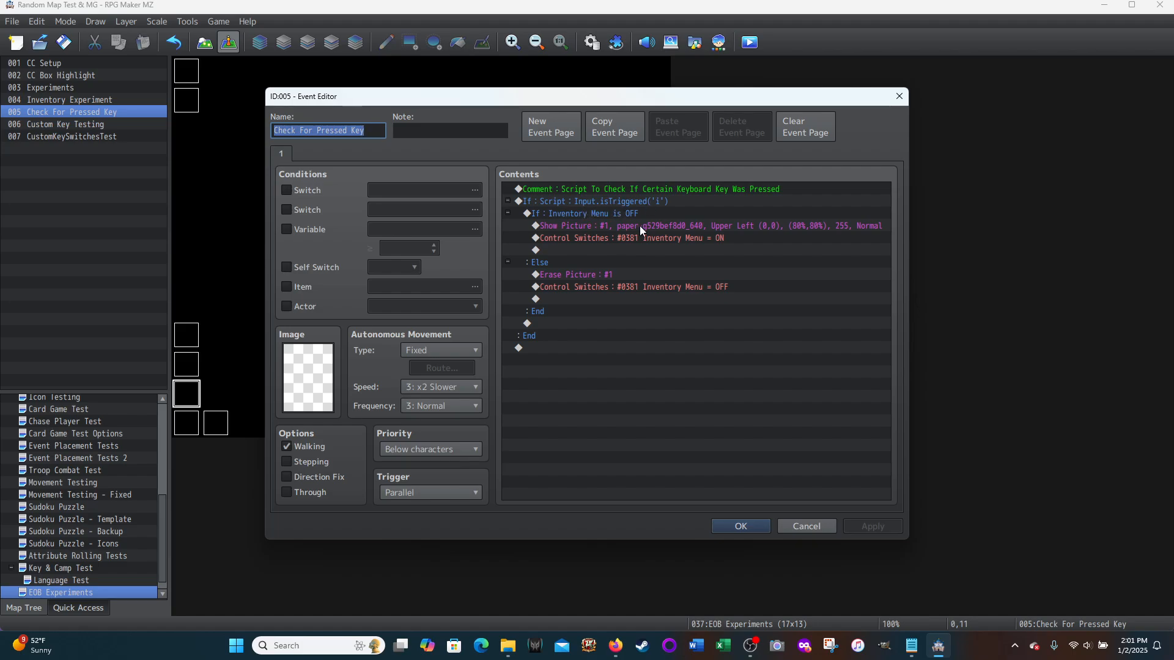
# Step: Look through the default button list of a new Conditional Branch again, and discard the command
pyautogui.doubleClick(556, 347)
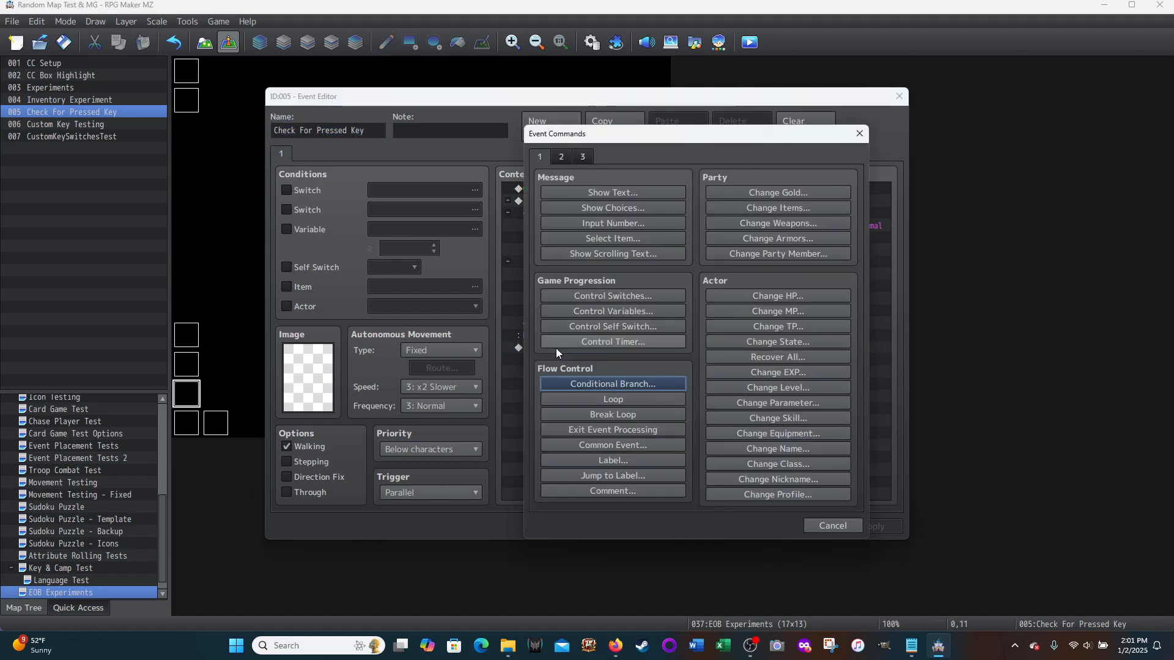
pyautogui.click(609, 384)
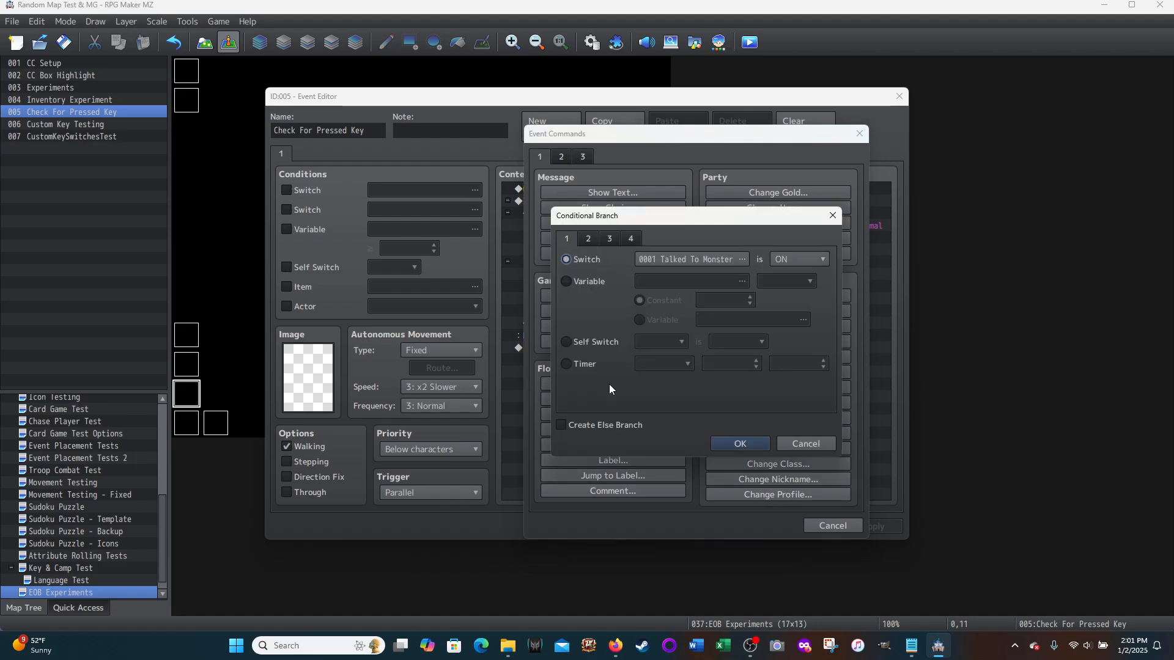
pyautogui.click(626, 238)
pyautogui.click(568, 373)
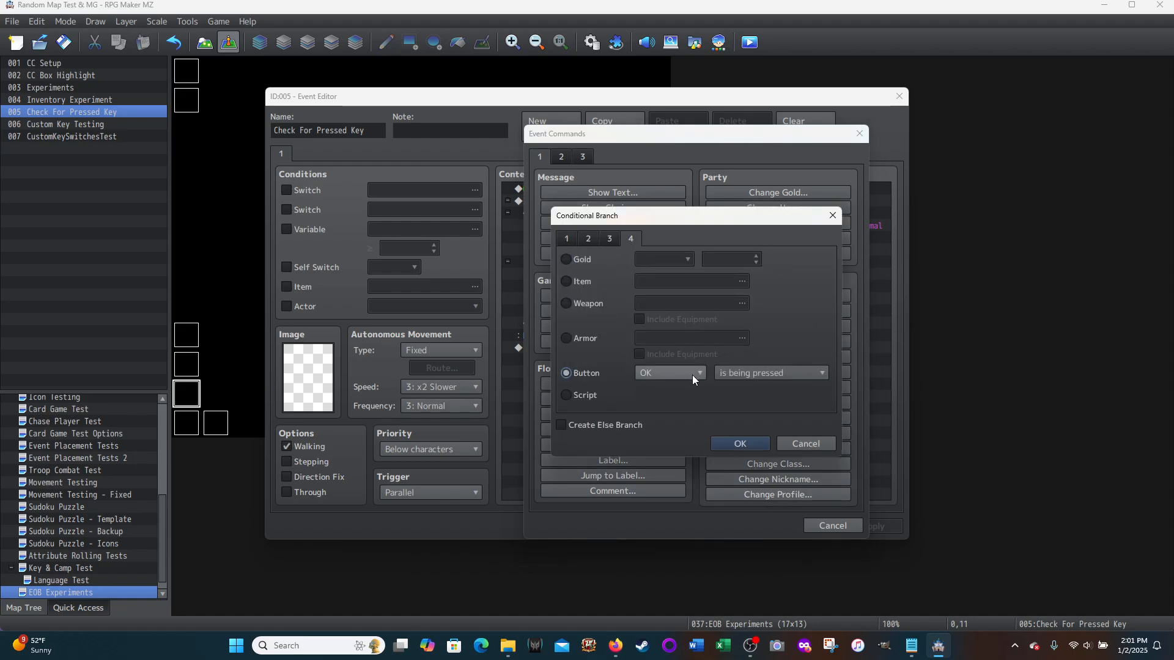
pyautogui.click(692, 373)
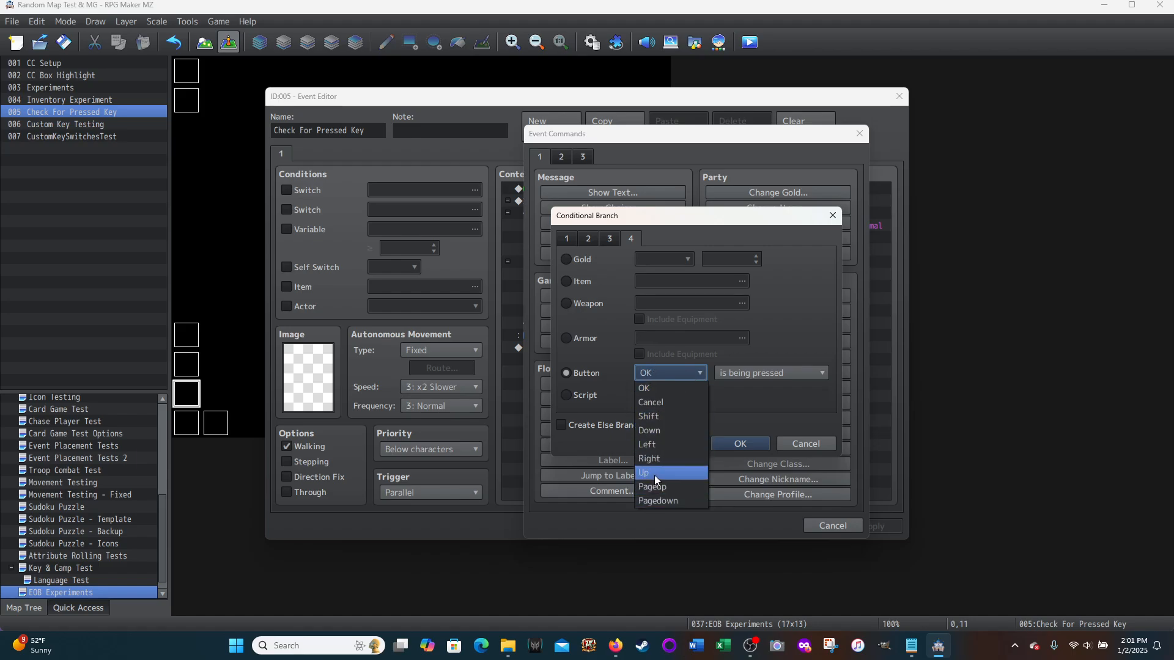
pyautogui.click(807, 446)
pyautogui.click(808, 447)
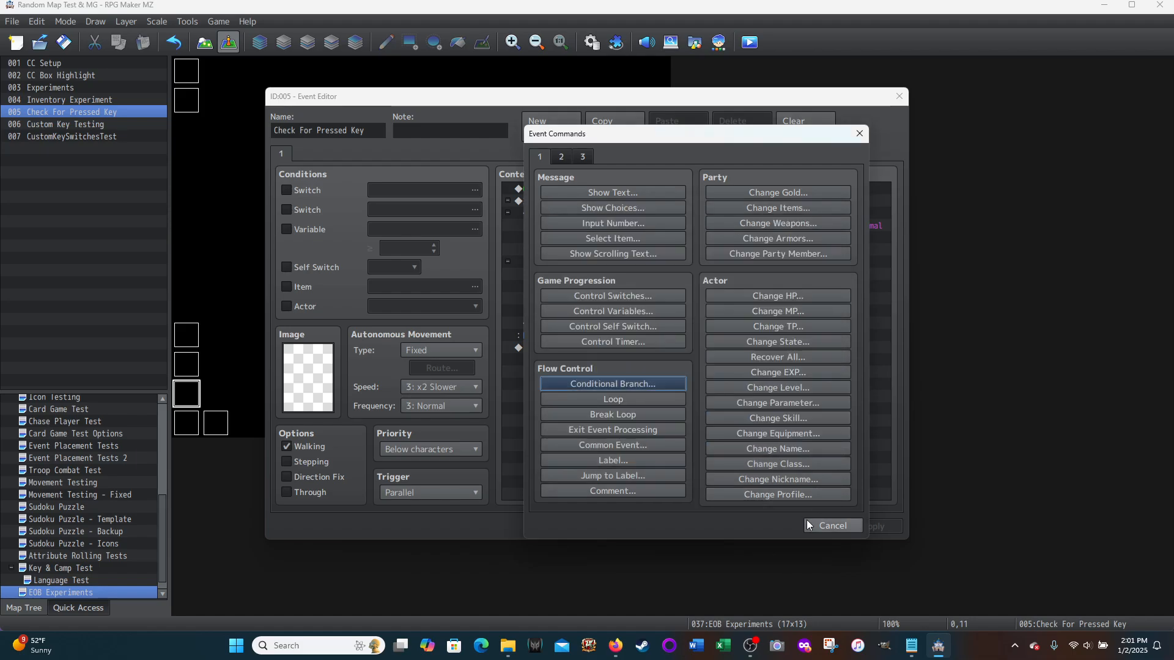
pyautogui.click(820, 526)
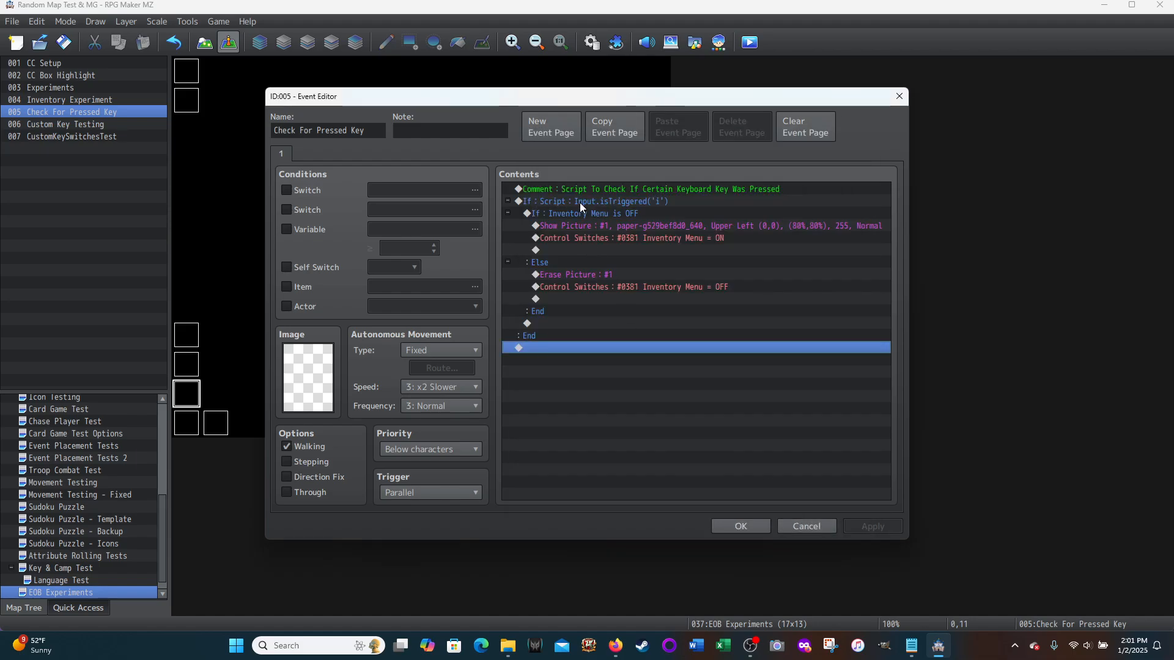
# Step: View the Input.isTriggered('i') script condition of the outer Conditional Branch once more, then close the Check For Pressed Key event without changes
pyautogui.rightClick(579, 203)
pyautogui.click(596, 228)
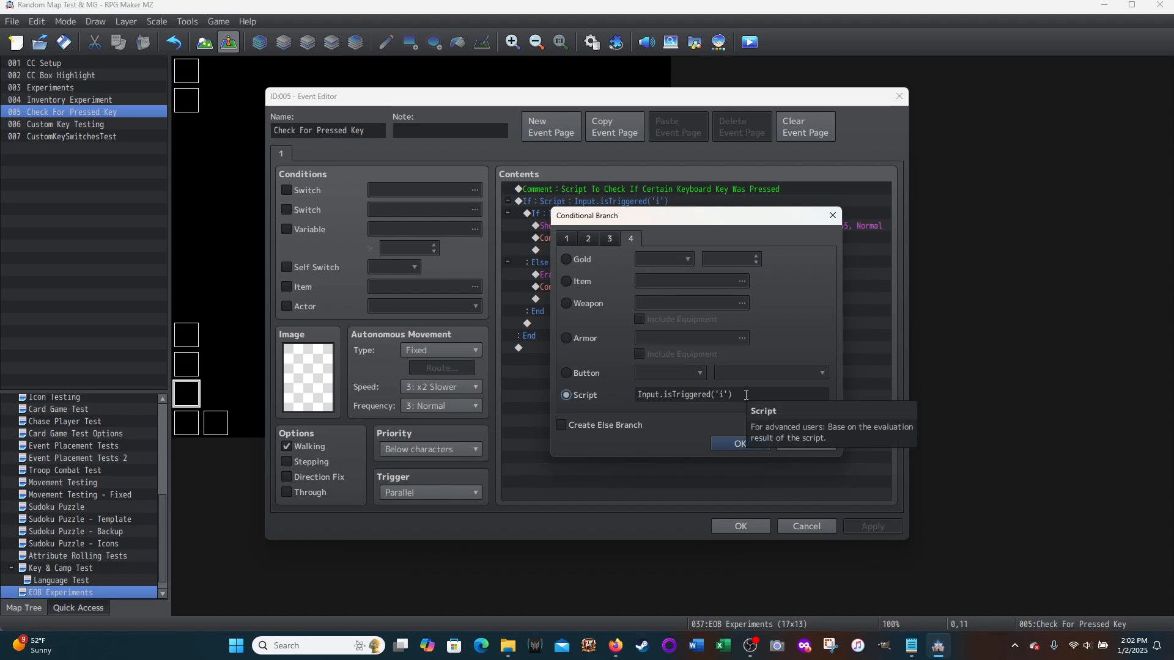
pyautogui.click(794, 446)
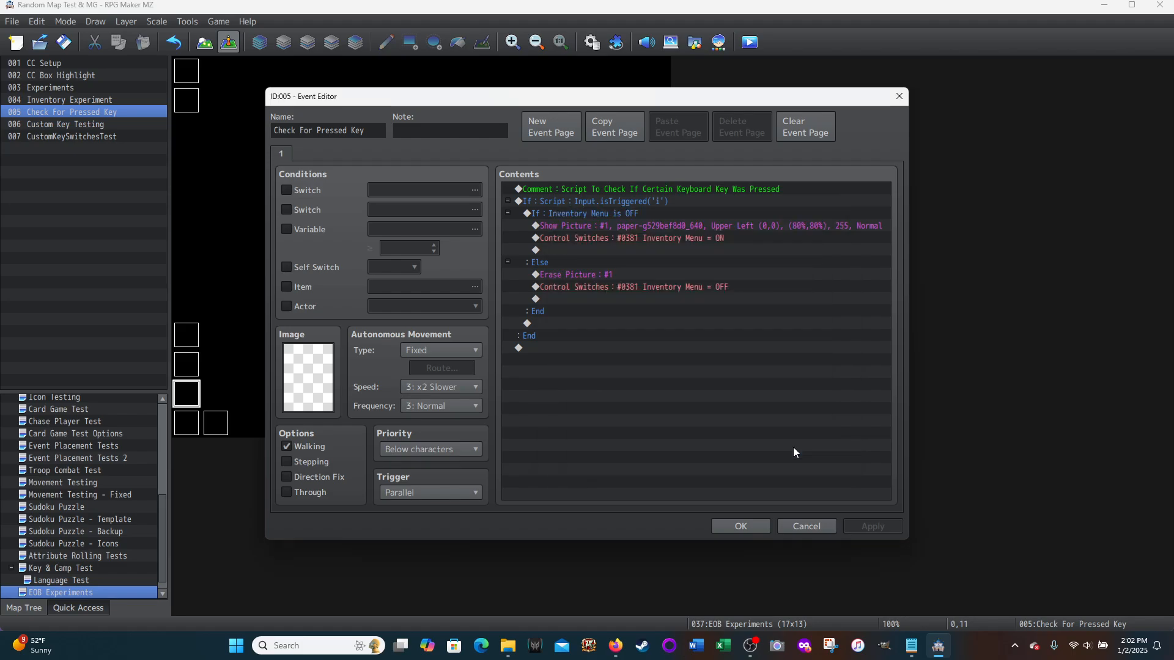
pyautogui.click(807, 526)
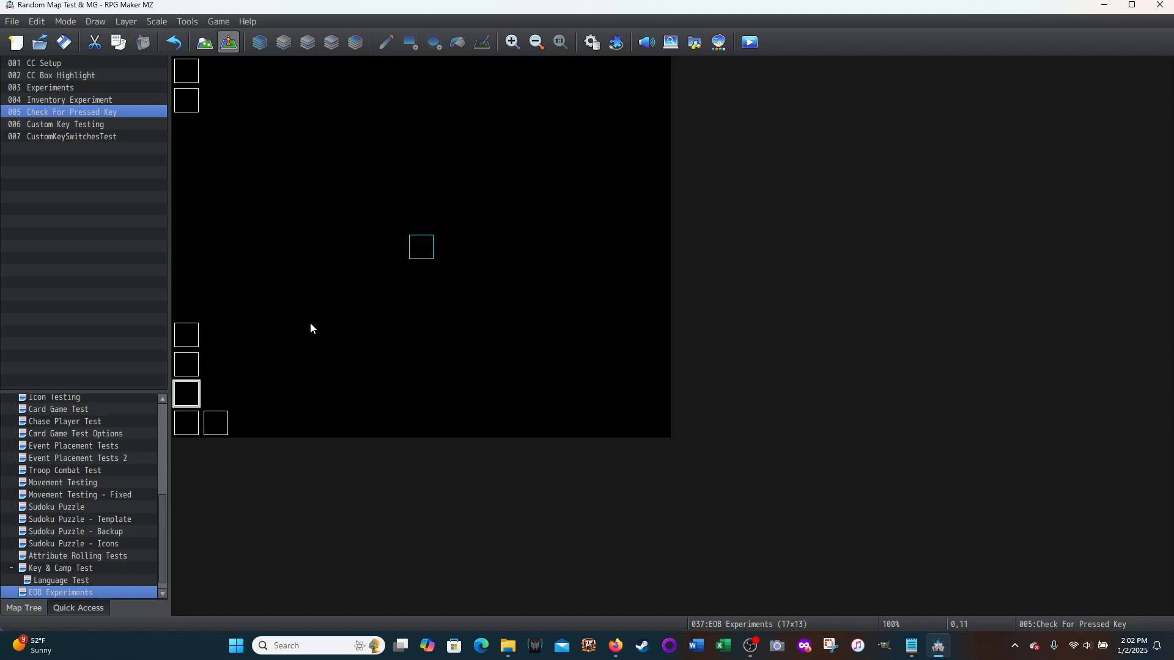
# Step: Set the Custom Key Testing event's trigger to Parallel and save the event
pyautogui.doubleClick(186, 423)
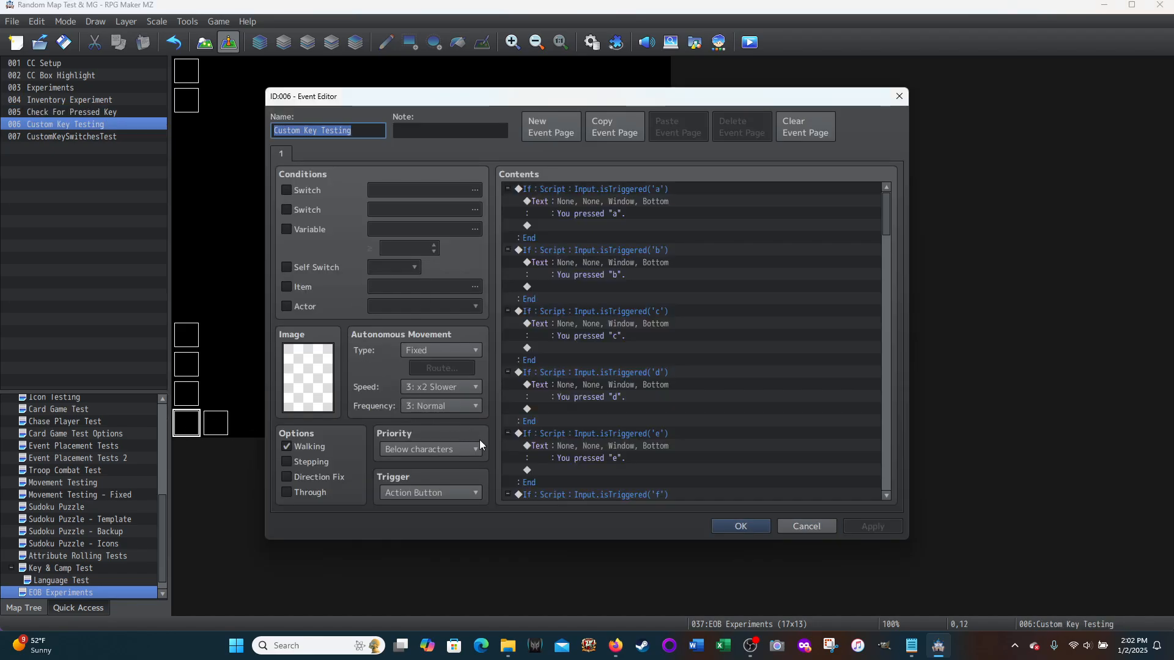
pyautogui.click(468, 493)
pyautogui.click(410, 566)
pyautogui.click(872, 527)
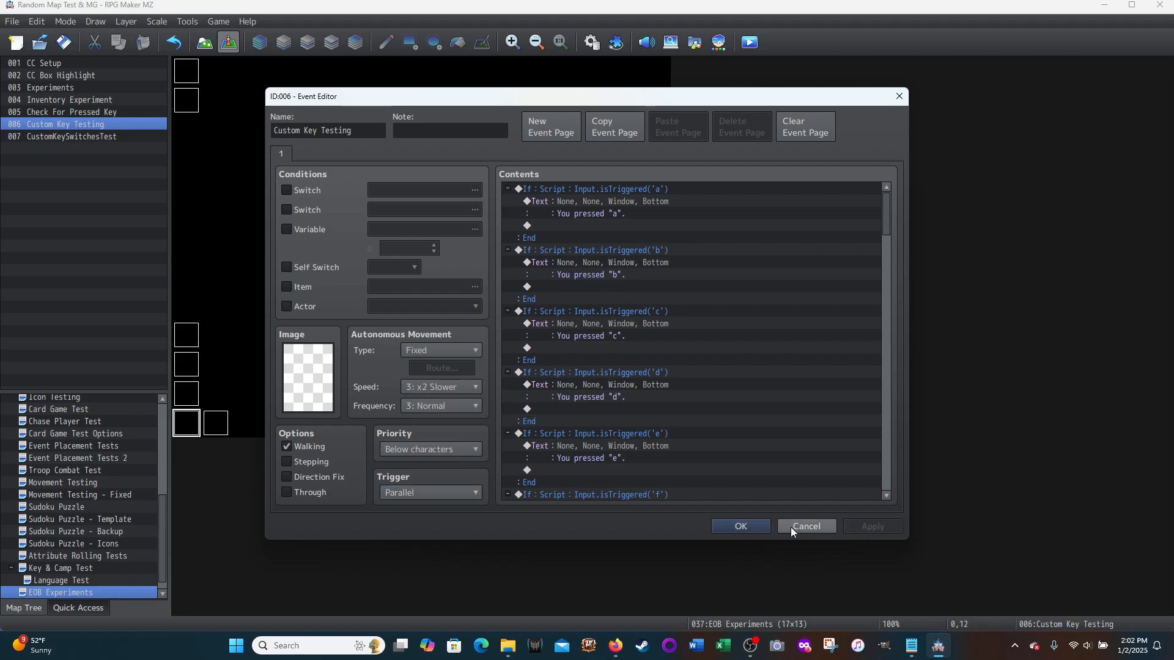
pyautogui.click(736, 528)
# Step: Set the trigger on the Inventory Experiment event's first page to Action Button and save the event
pyautogui.doubleClick(187, 365)
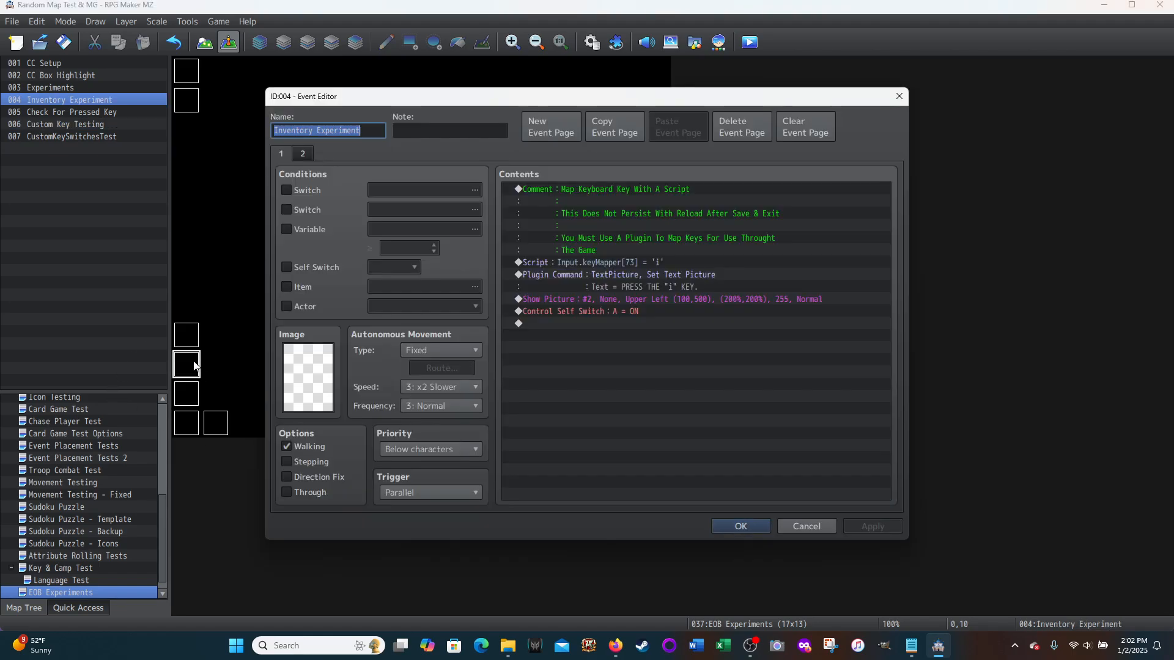
pyautogui.click(422, 493)
pyautogui.click(401, 509)
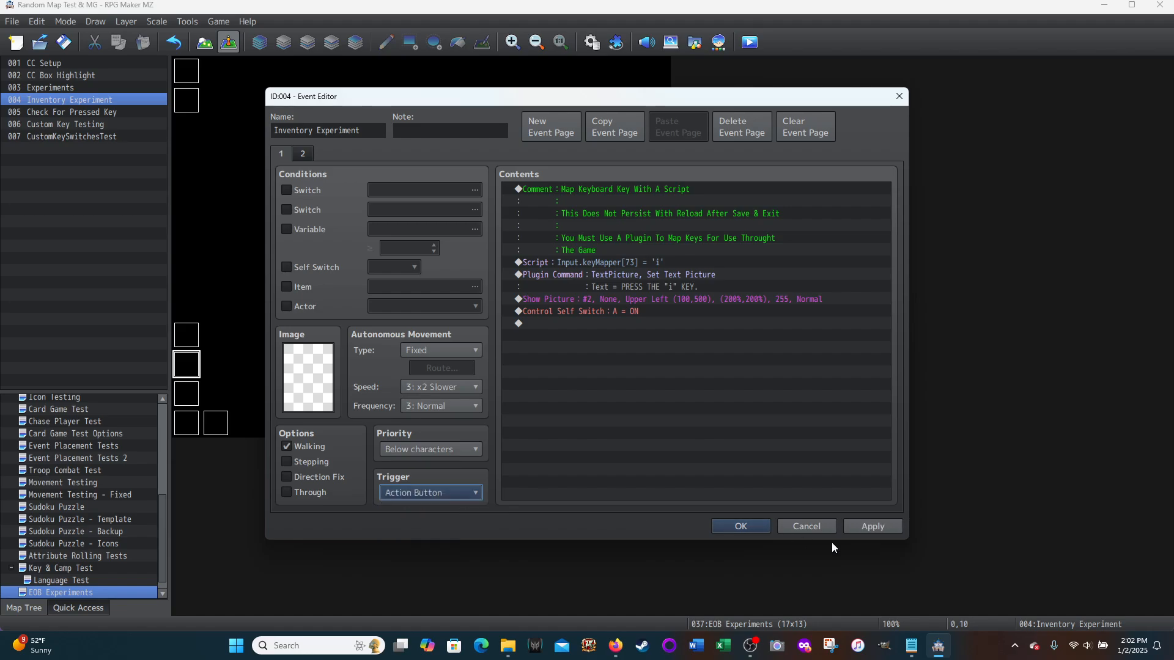
pyautogui.click(868, 527)
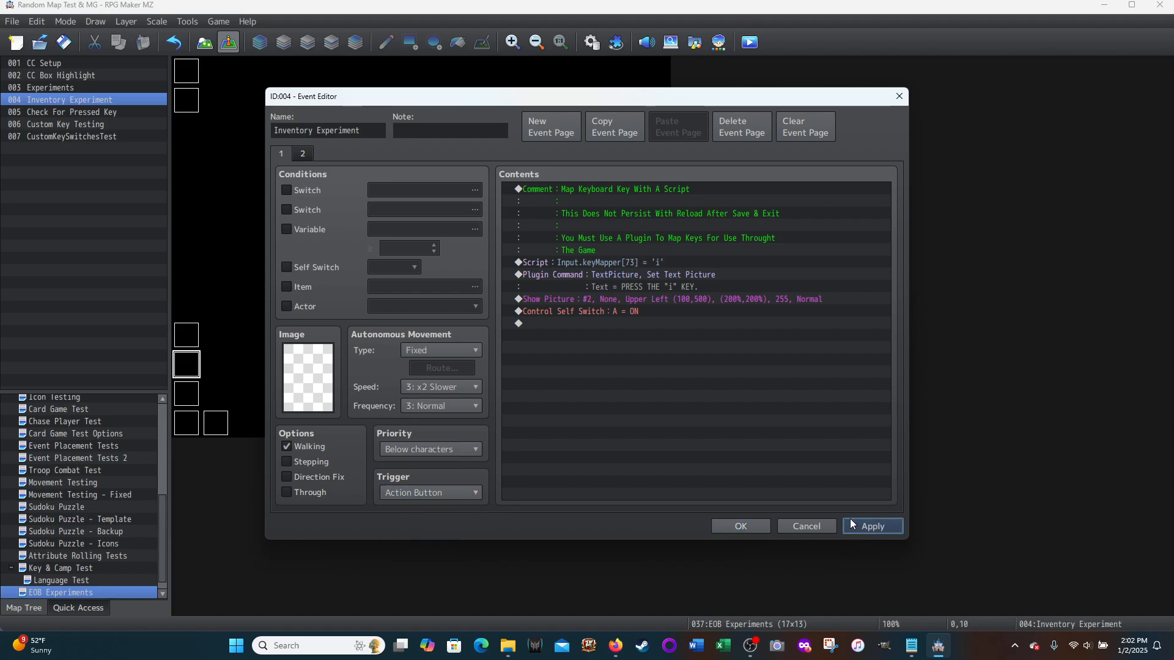
pyautogui.click(763, 529)
# Step: Set the Check For Pressed Key event's trigger to Action Button and save the event
pyautogui.doubleClick(186, 394)
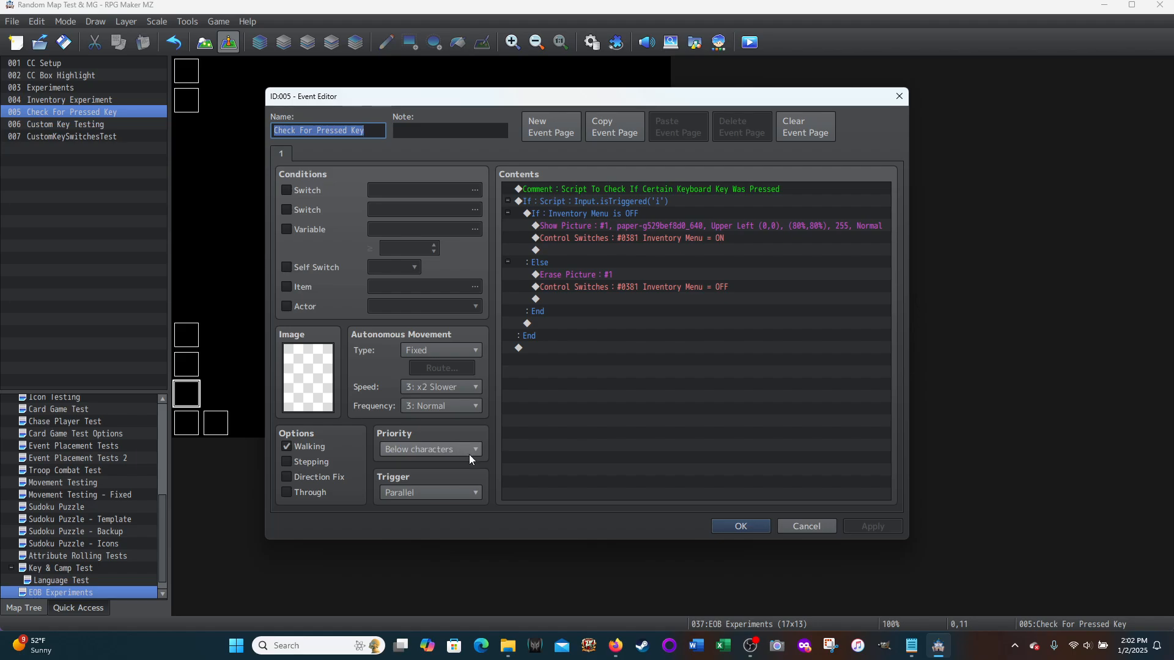
pyautogui.click(465, 493)
pyautogui.click(422, 508)
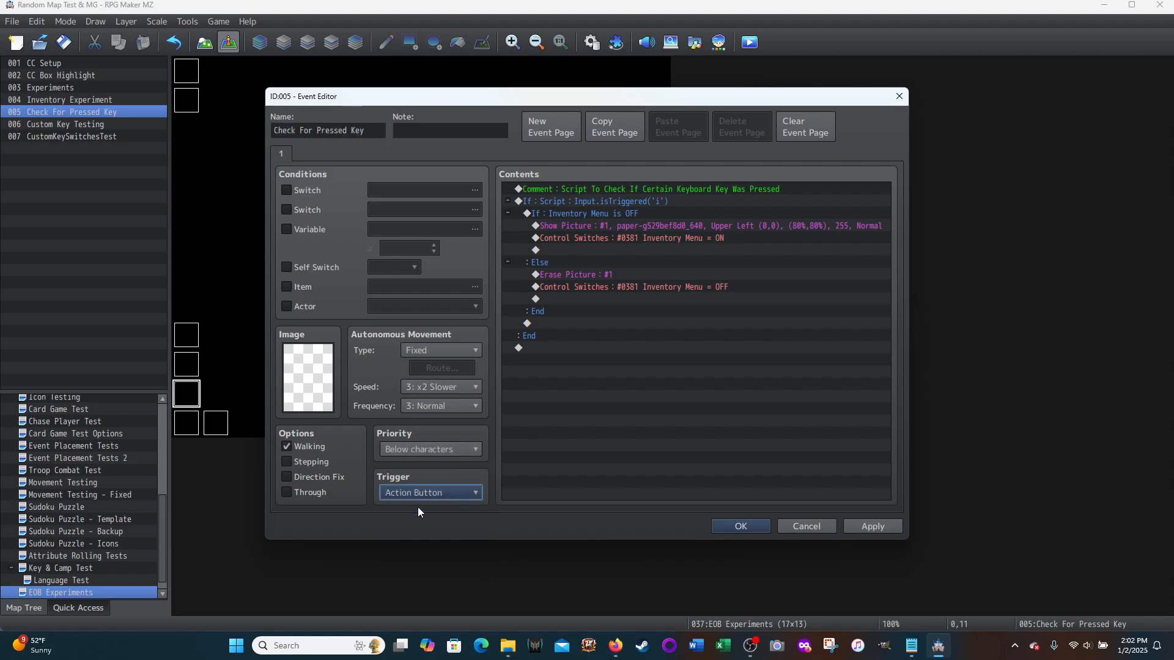
pyautogui.click(883, 525)
pyautogui.click(757, 530)
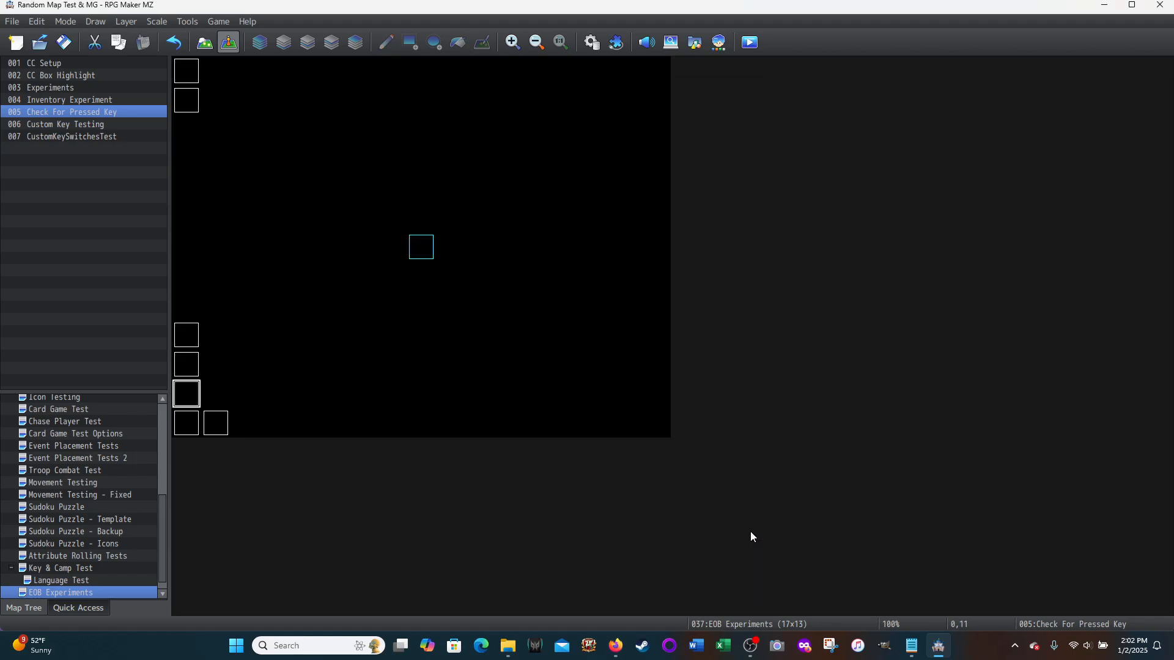
# Step: Recheck the Custom Key Testing event's trigger setting and close the event without changes
pyautogui.click(189, 432)
pyautogui.doubleClick(190, 432)
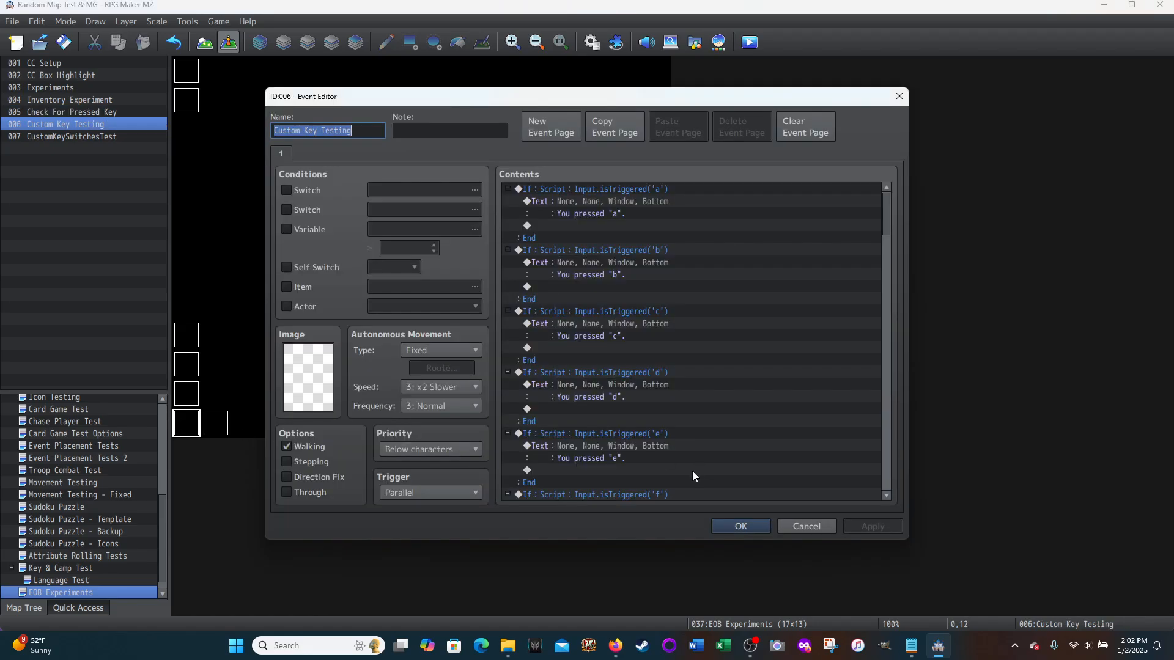
pyautogui.click(824, 529)
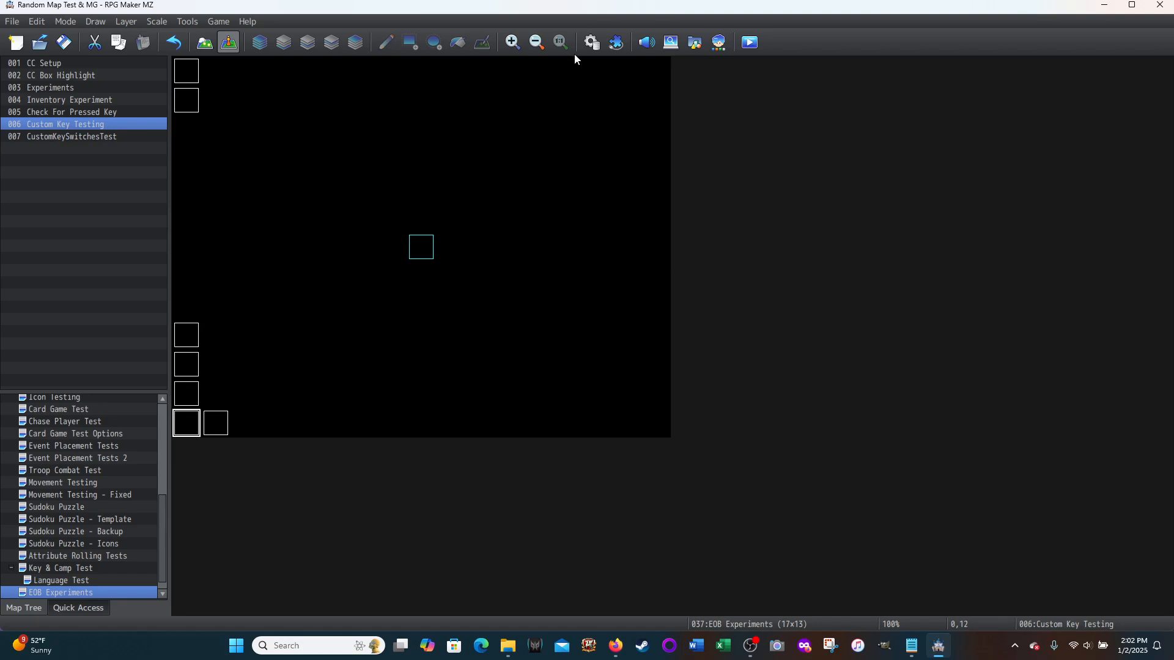
# Step: Set the status of the Custom Keys plugin to ON in the Plugin Manager and save the plugin list
pyautogui.click(616, 43)
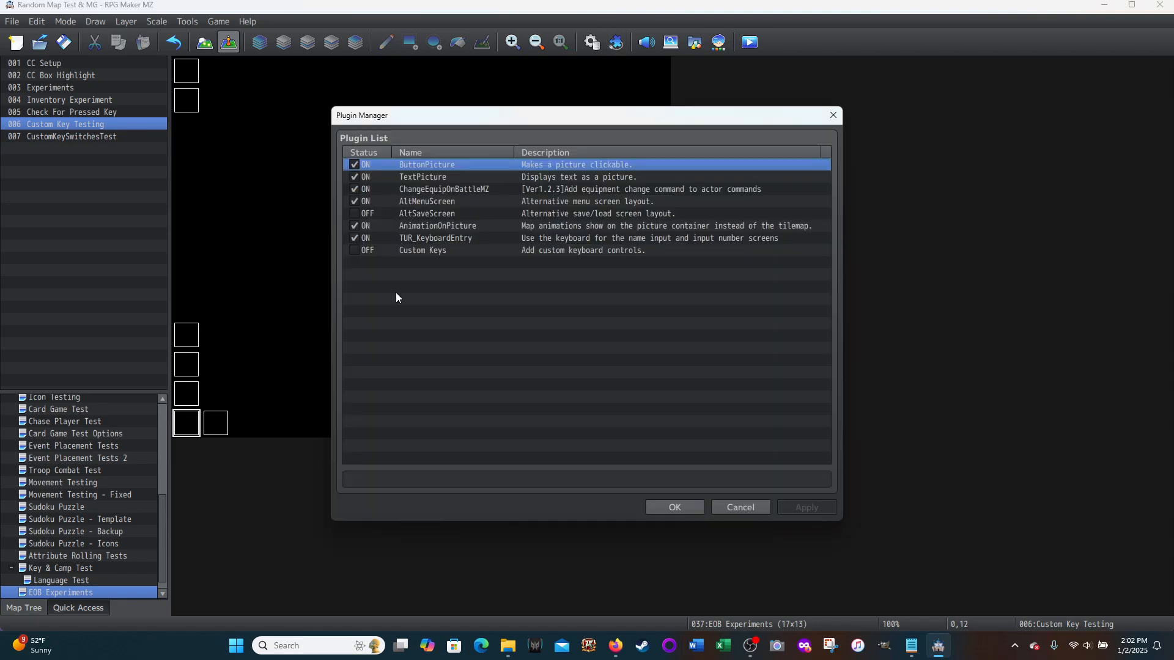
pyautogui.click(417, 251)
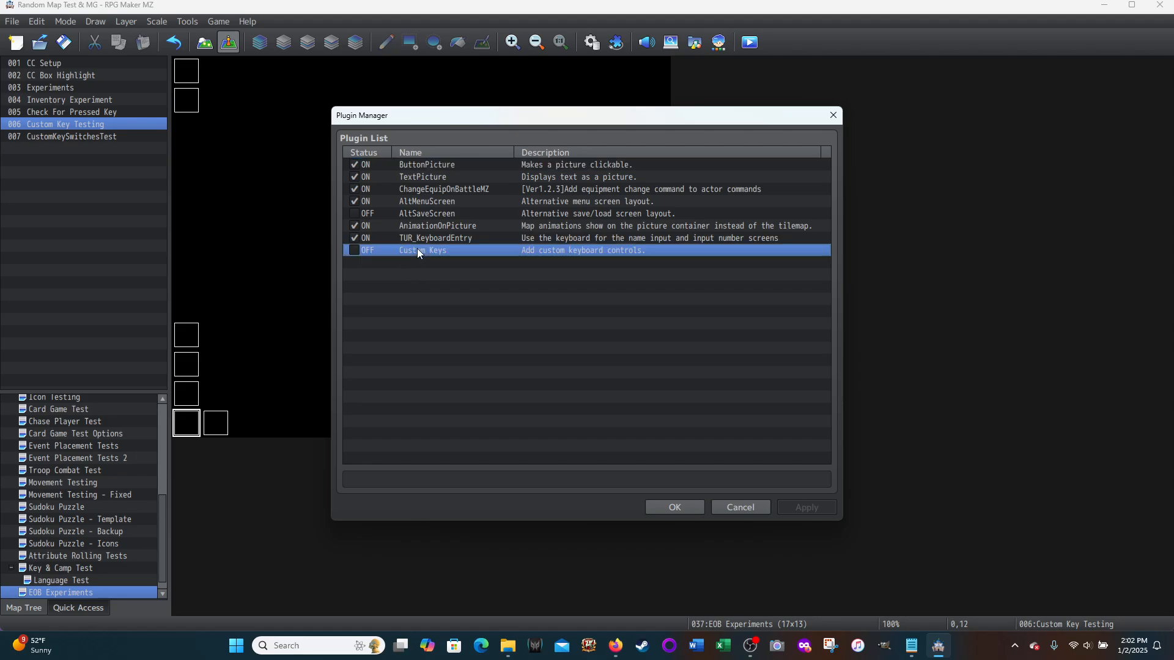
pyautogui.doubleClick(417, 251)
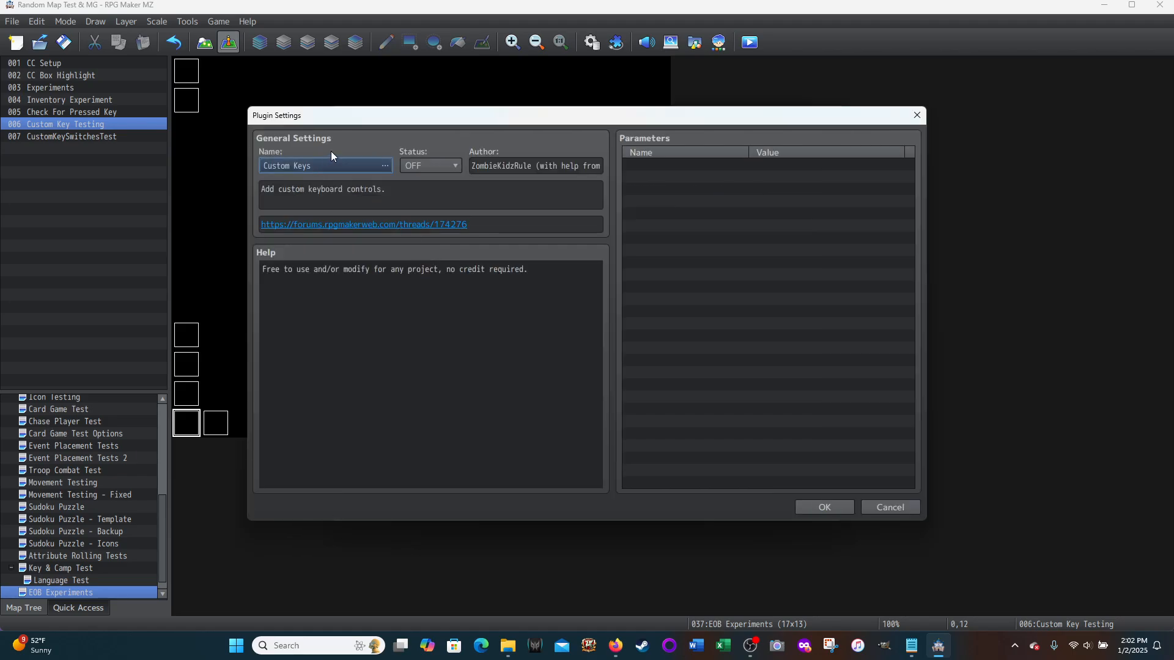
pyautogui.click(455, 165)
pyautogui.click(409, 181)
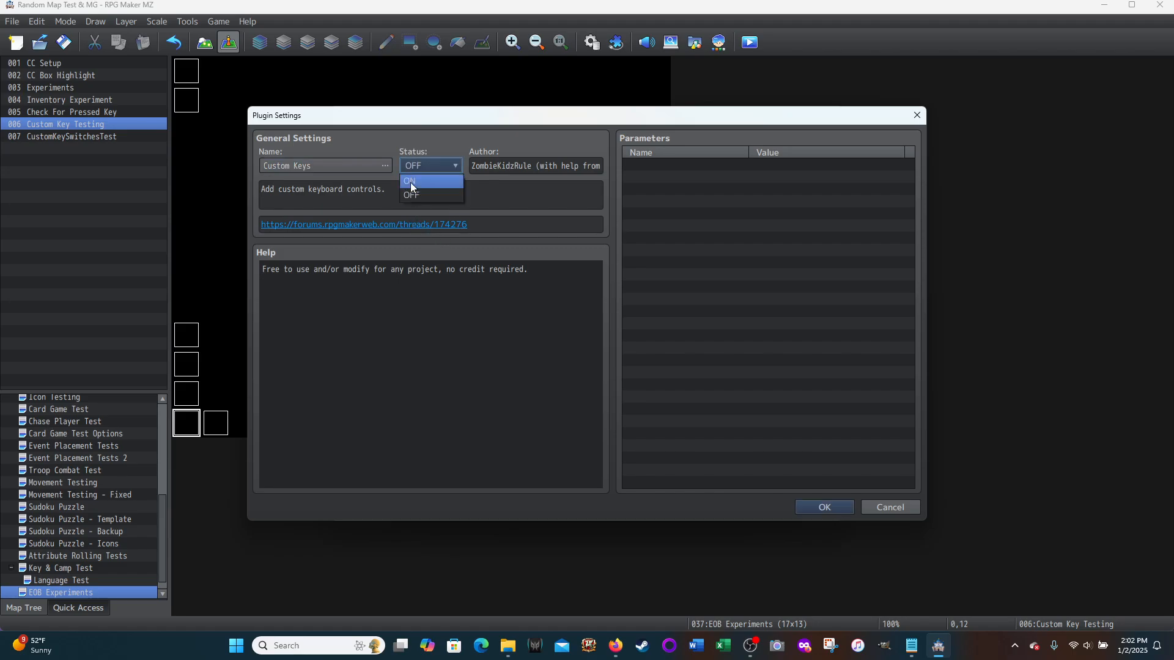
pyautogui.click(820, 508)
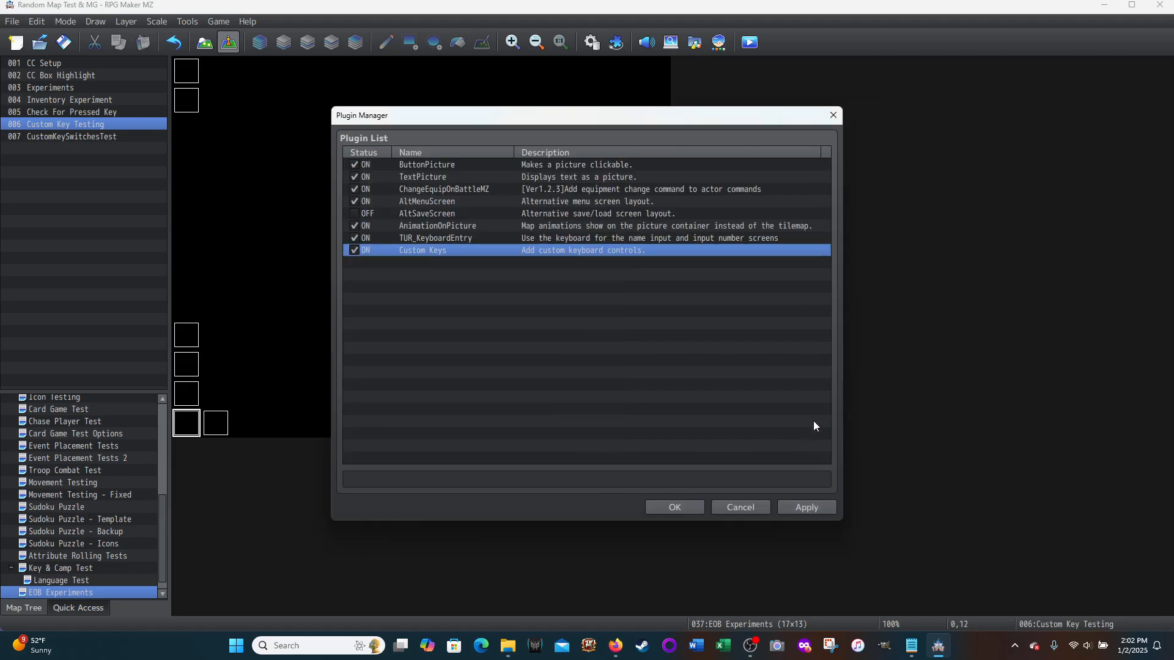
pyautogui.click(798, 509)
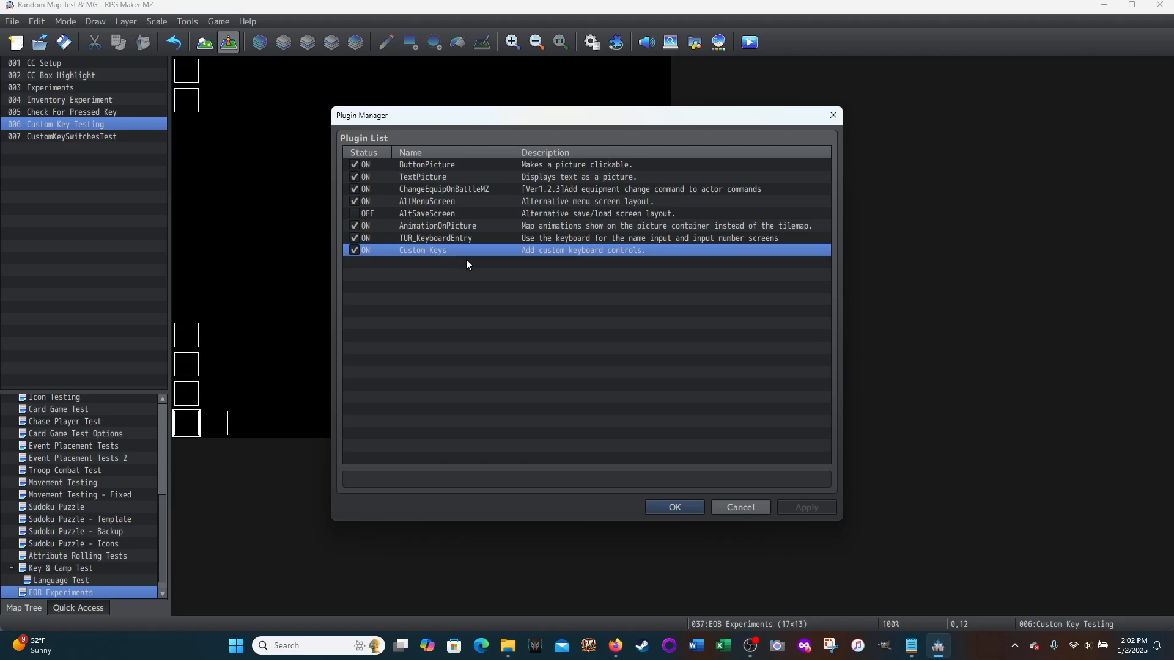
pyautogui.click(660, 508)
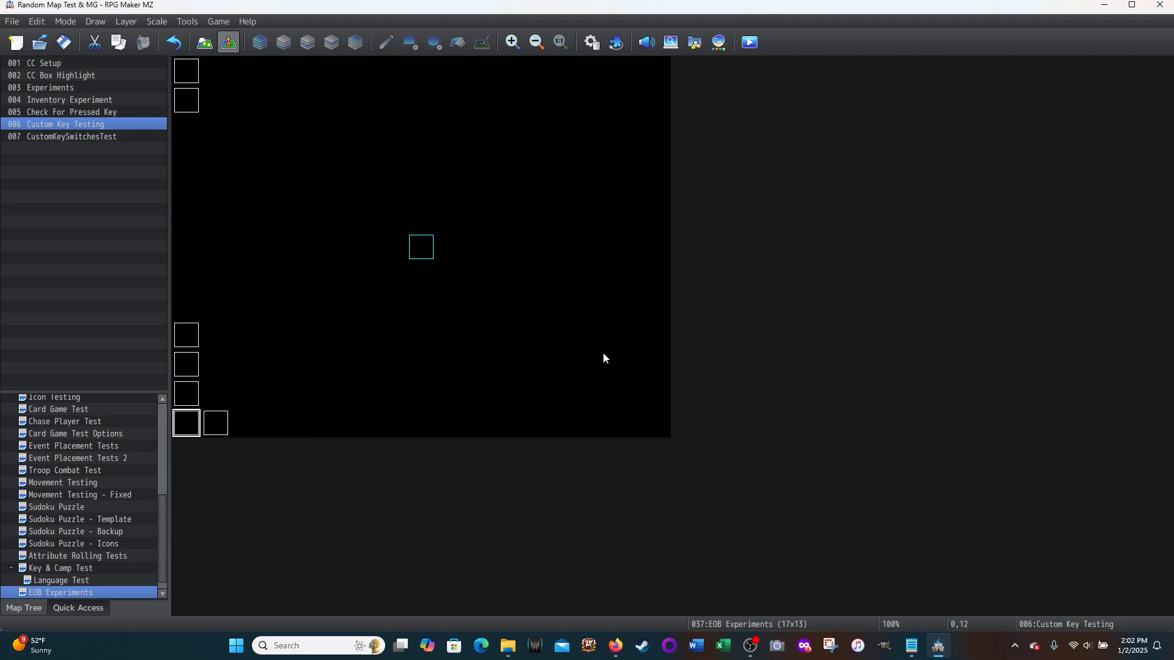
# Step: Switch to Notepad and examine the header comment, forum URL and Input.keyMapper lines of Custom Keys.js
pyautogui.click(912, 646)
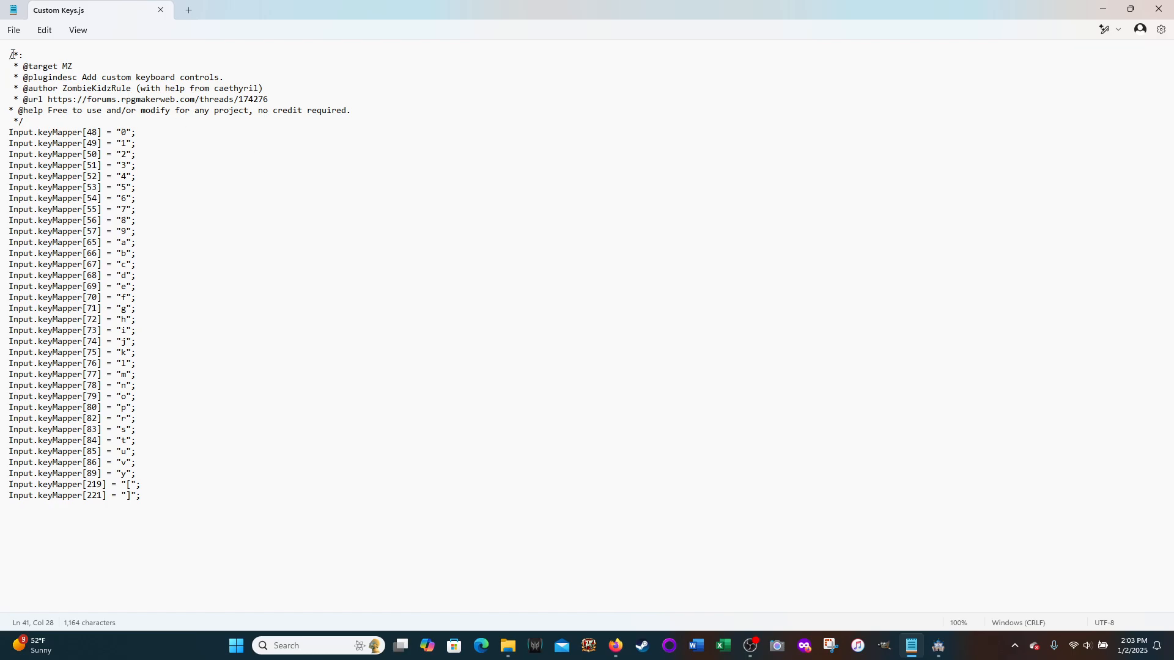
pyautogui.moveTo(8, 54); pyautogui.dragTo(33, 127)
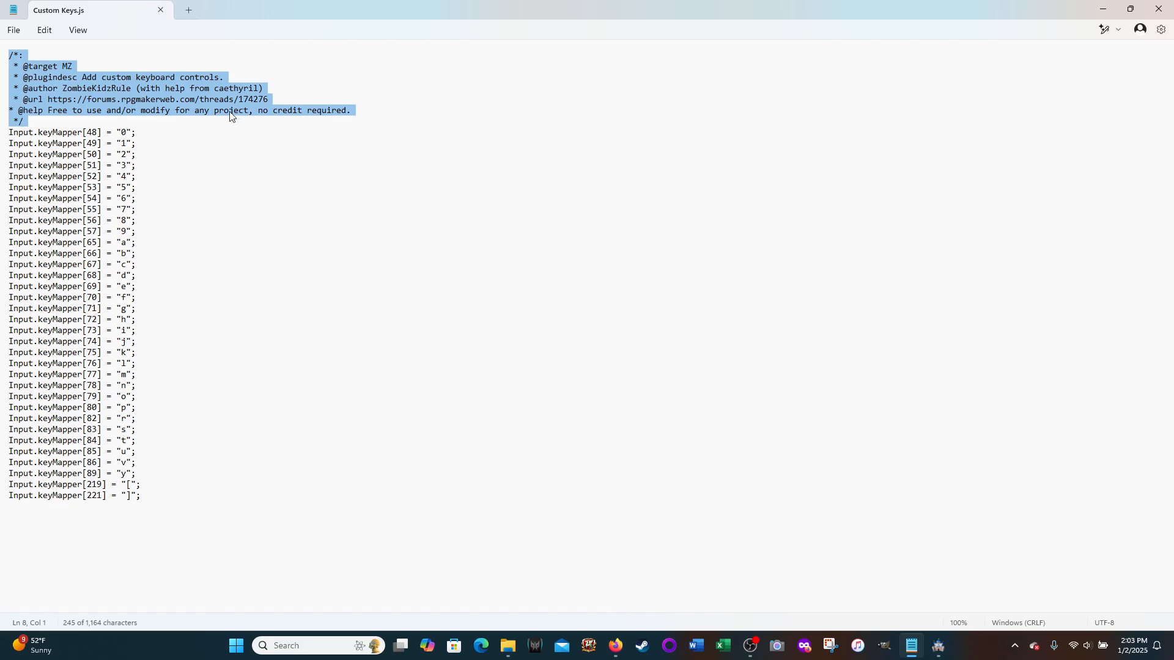
pyautogui.click(182, 79)
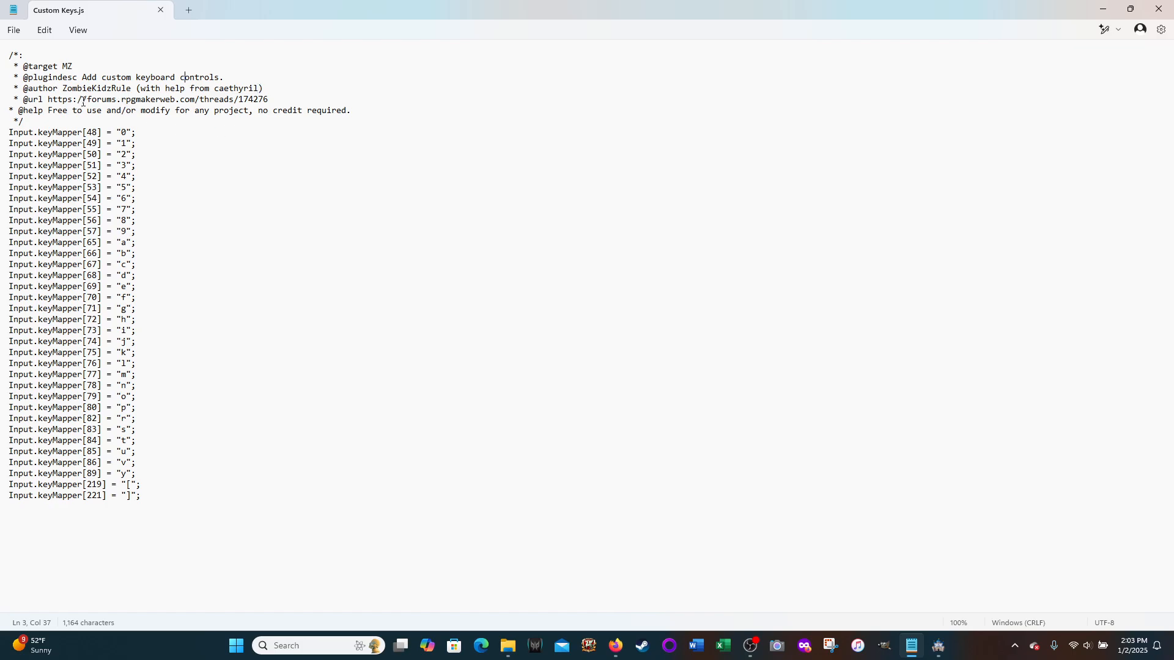
pyautogui.moveTo(48, 99); pyautogui.dragTo(272, 100)
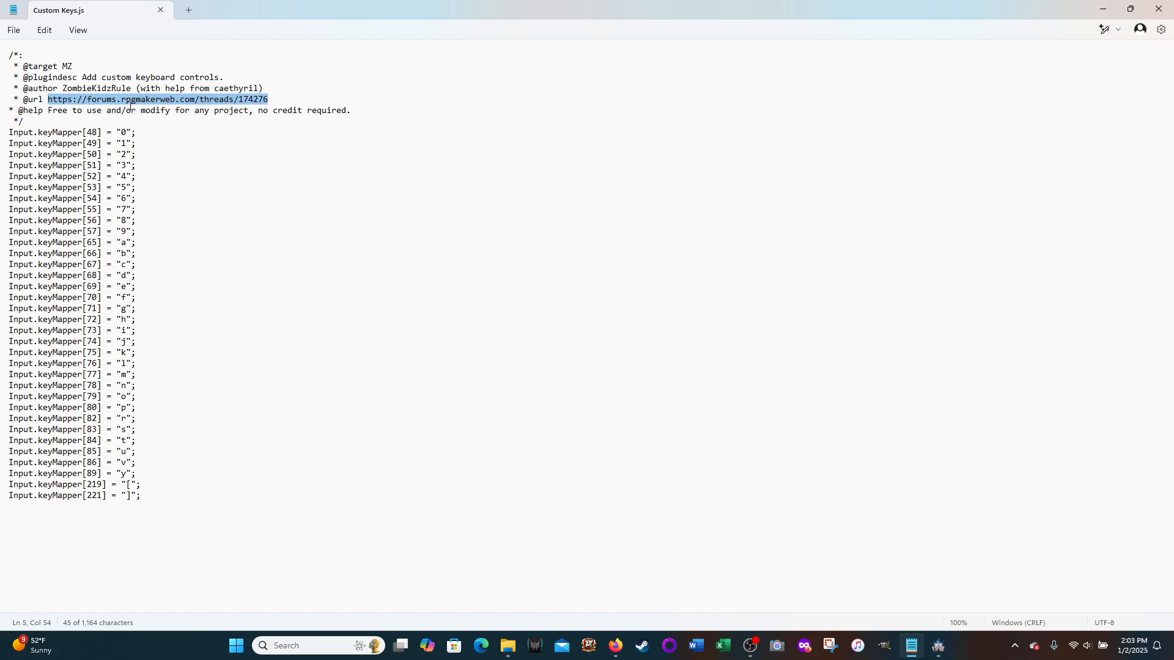
pyautogui.click(275, 101)
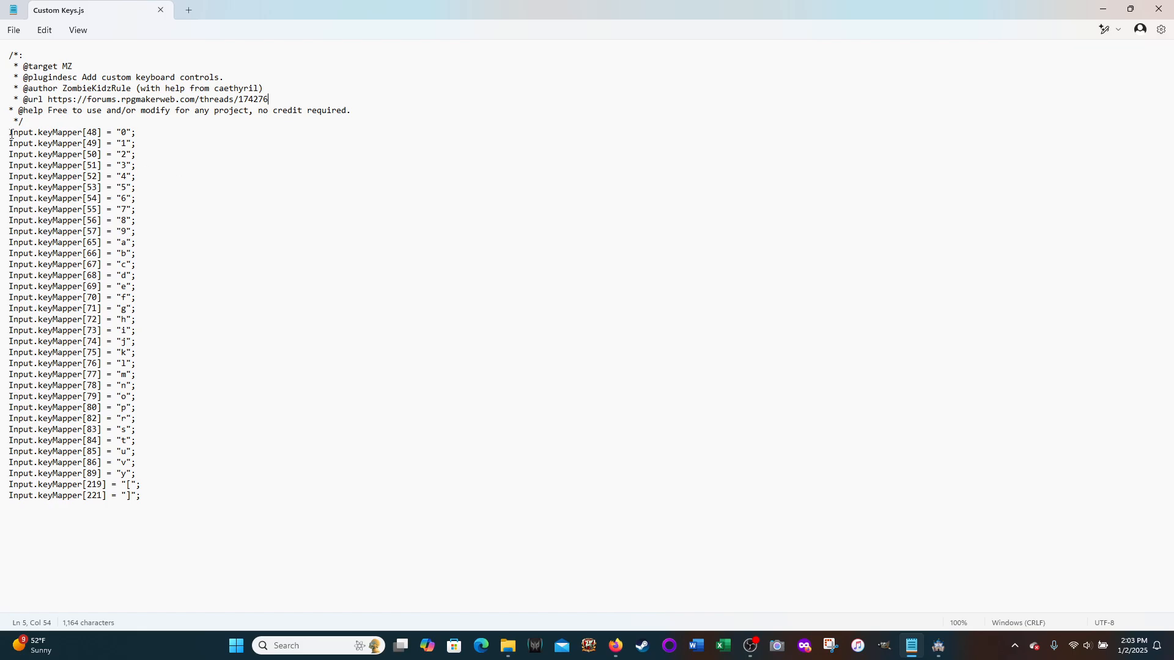
pyautogui.moveTo(11, 135); pyautogui.dragTo(168, 498)
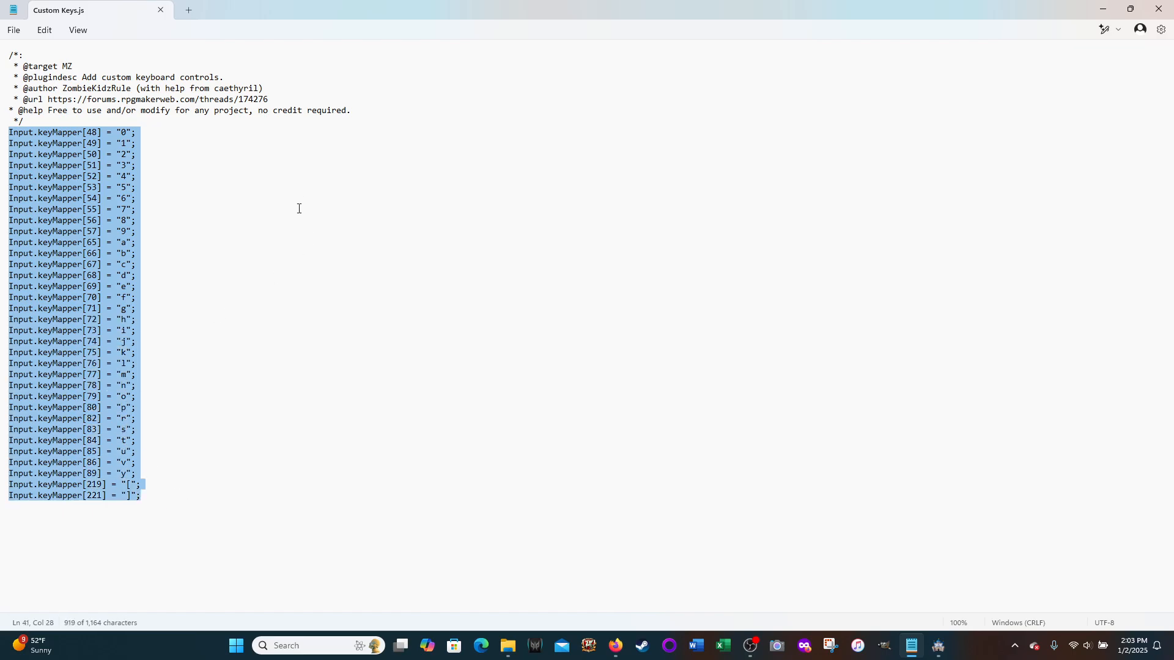
pyautogui.click(147, 134)
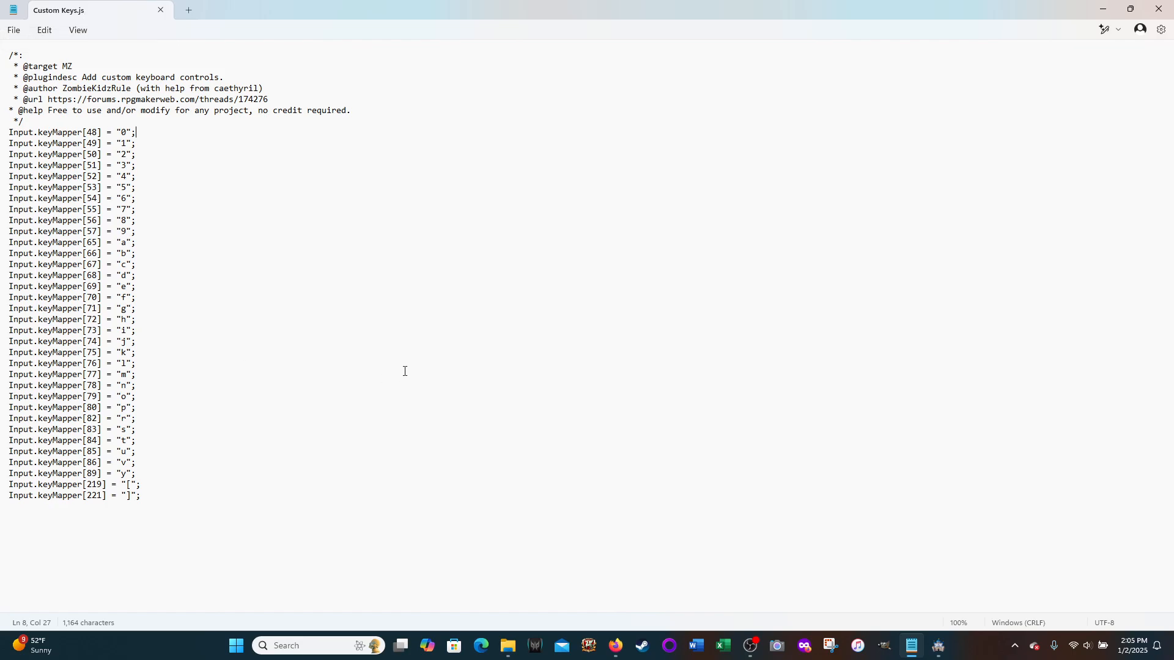
# Step: Show where Custom Keys is stored in File Explorer, in the Random Map Test project's js/plugins folder, and return to the script in Notepad
pyautogui.moveTo(511, 655)
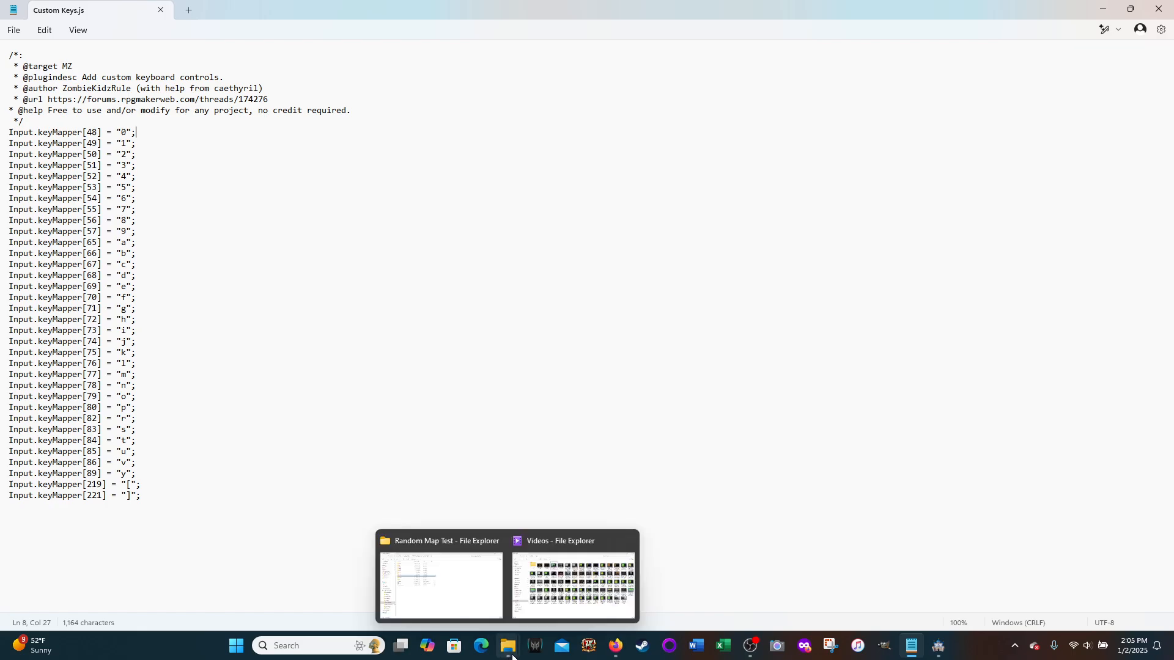
pyautogui.click(446, 583)
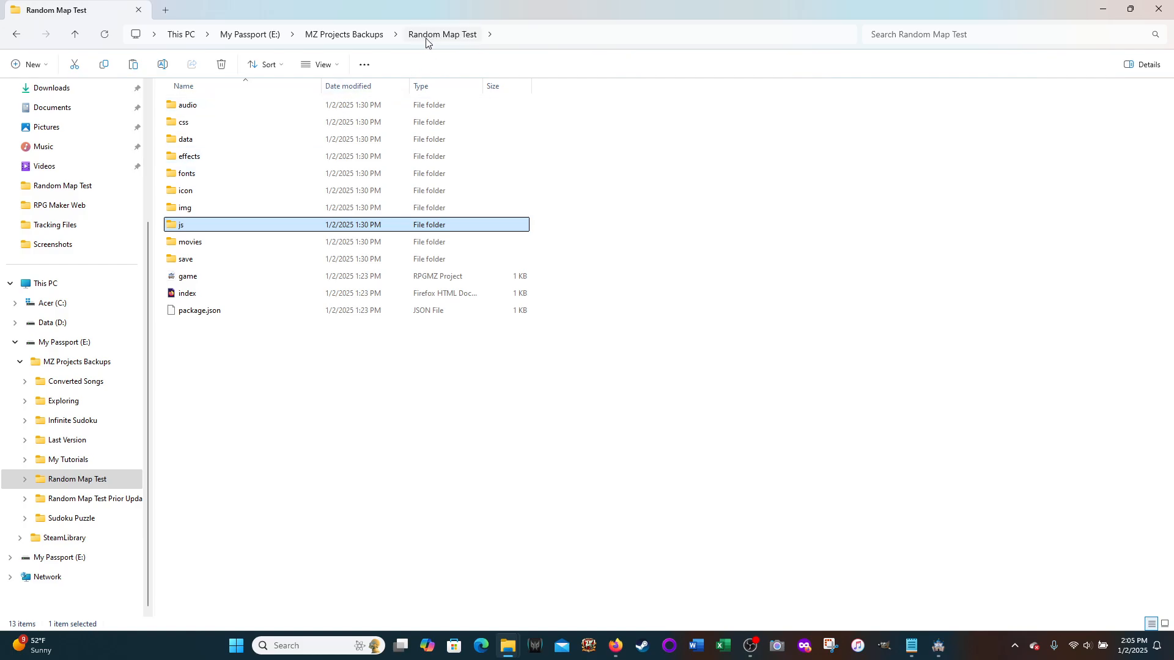
pyautogui.doubleClick(184, 228)
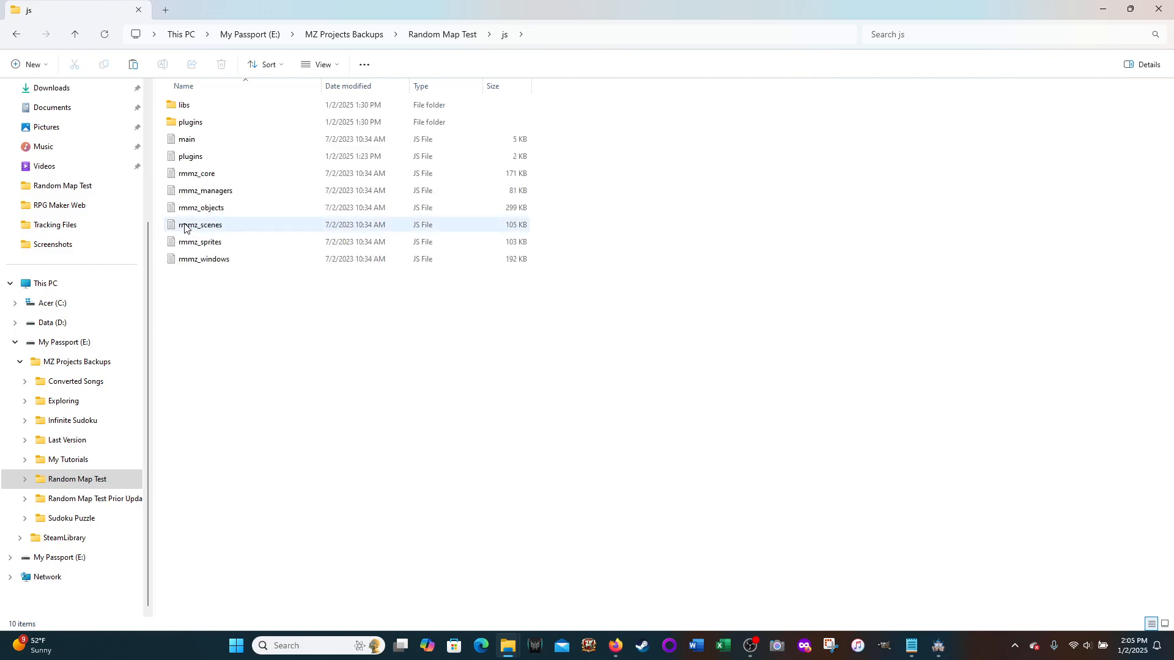
pyautogui.doubleClick(197, 126)
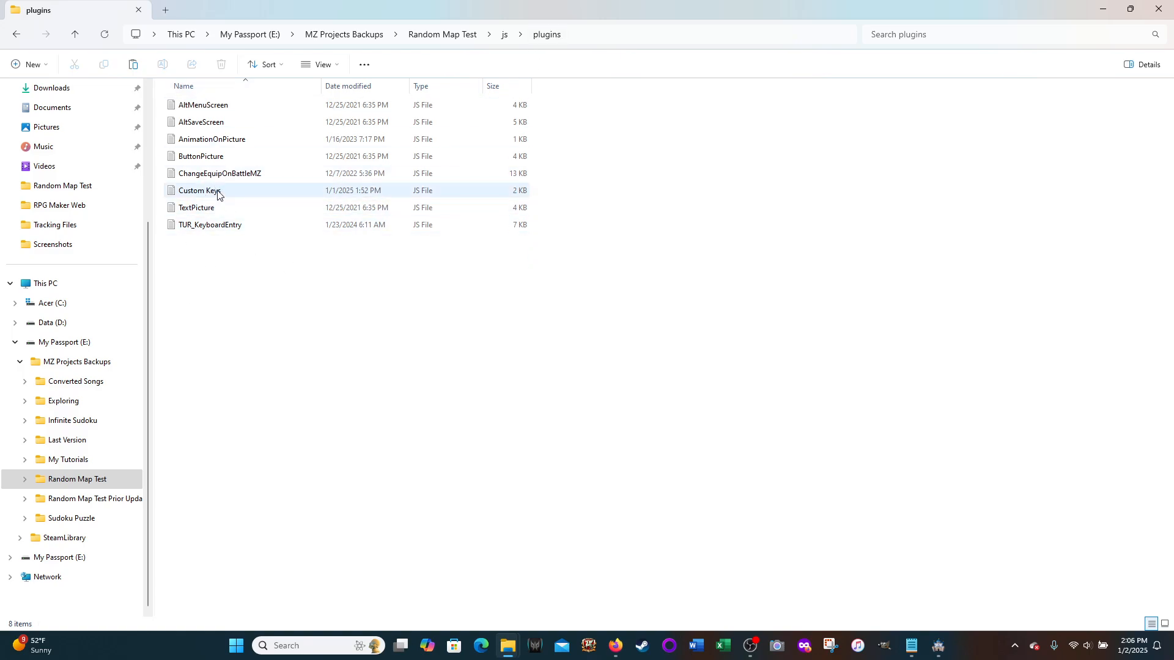
pyautogui.click(452, 38)
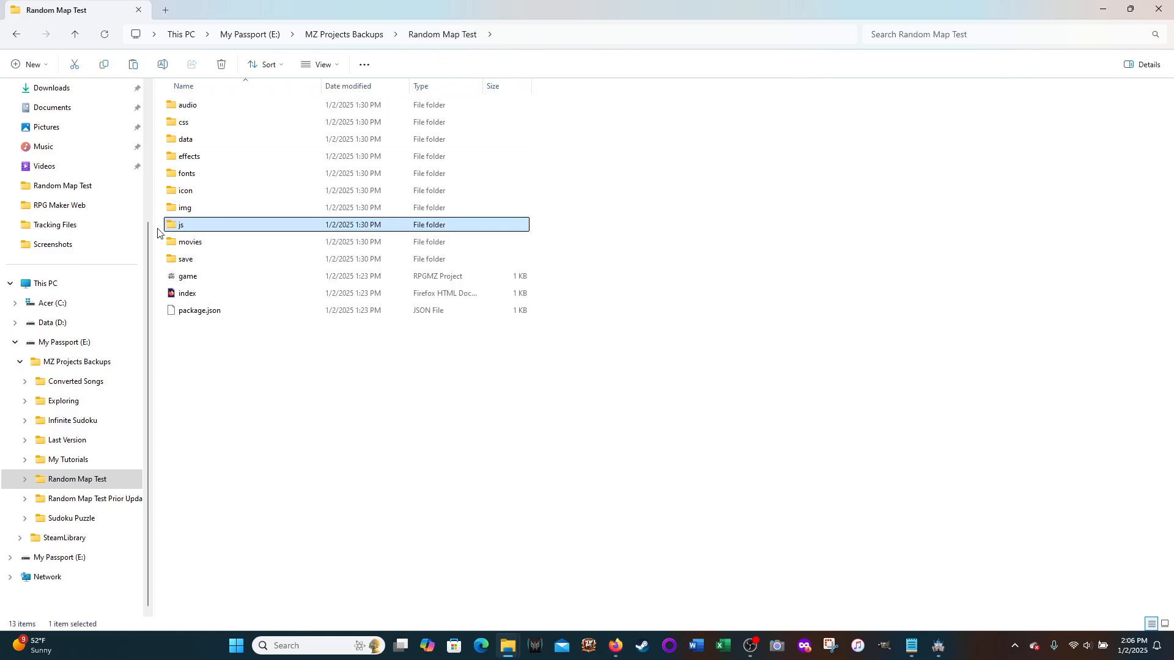
pyautogui.doubleClick(179, 227)
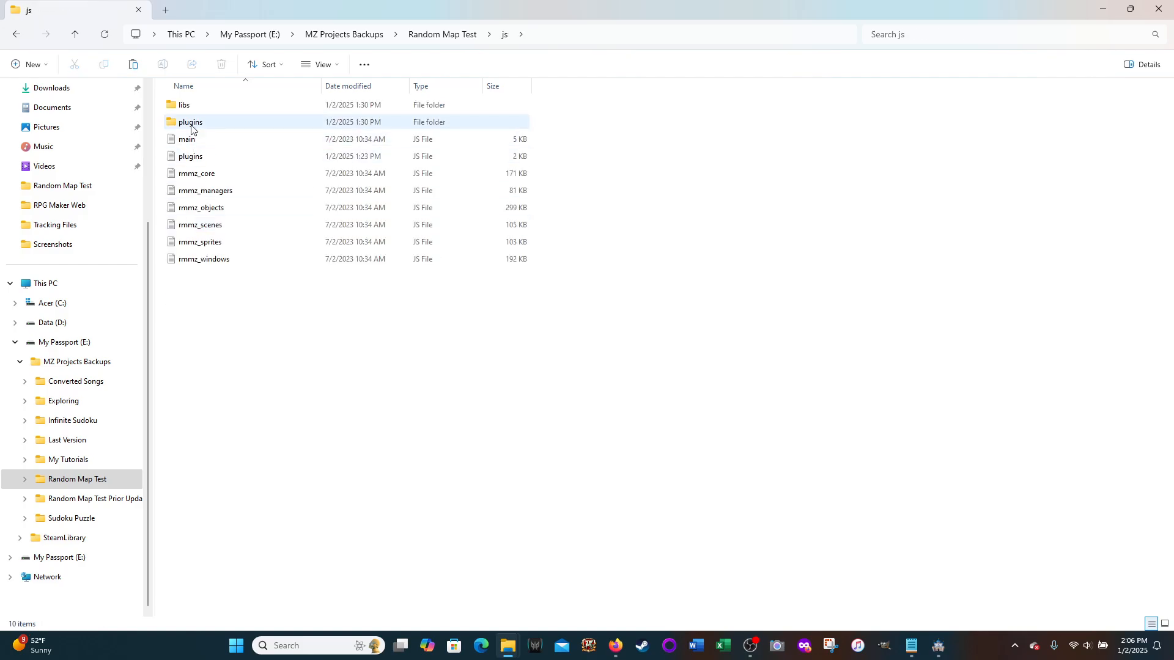
pyautogui.doubleClick(191, 124)
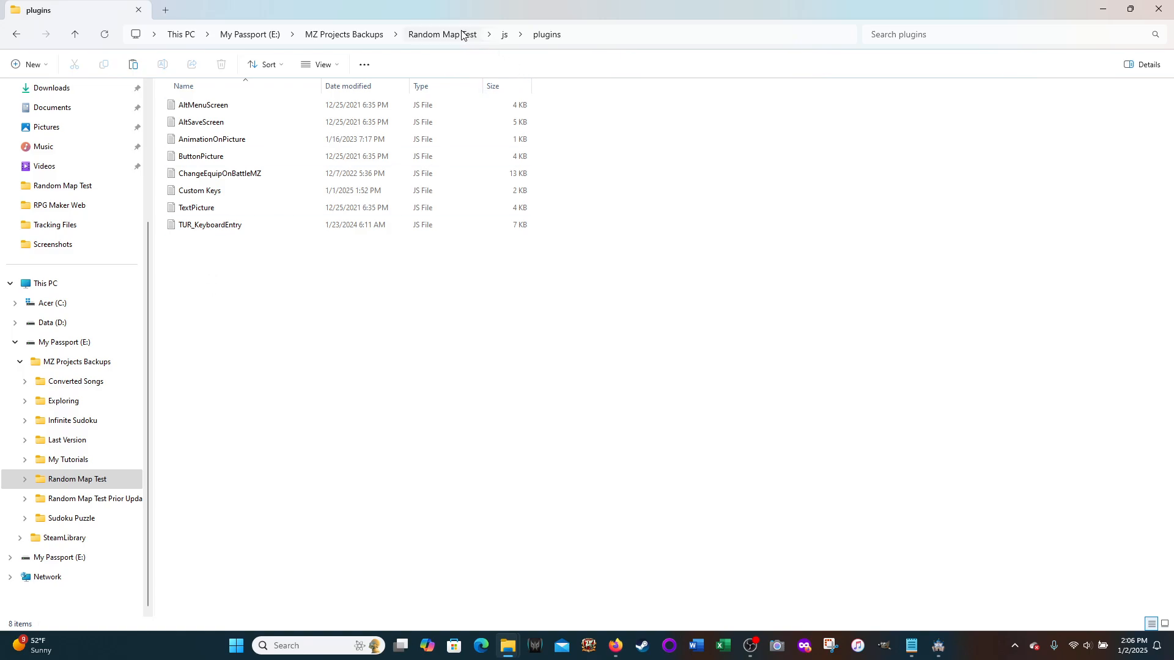
pyautogui.click(1103, 9)
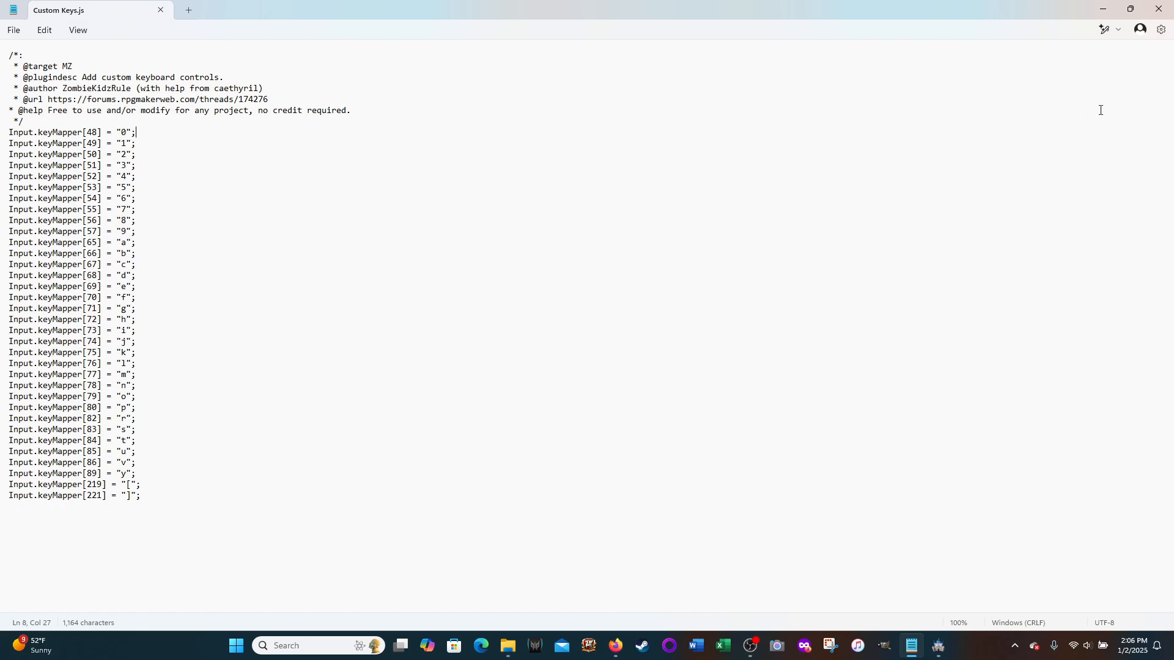
# Step: Switch to RPG Maker MZ and show where Custom Keys is listed when adding a plugin in the Plugin Manager, without adding anything
pyautogui.moveTo(938, 646)
pyautogui.click(924, 581)
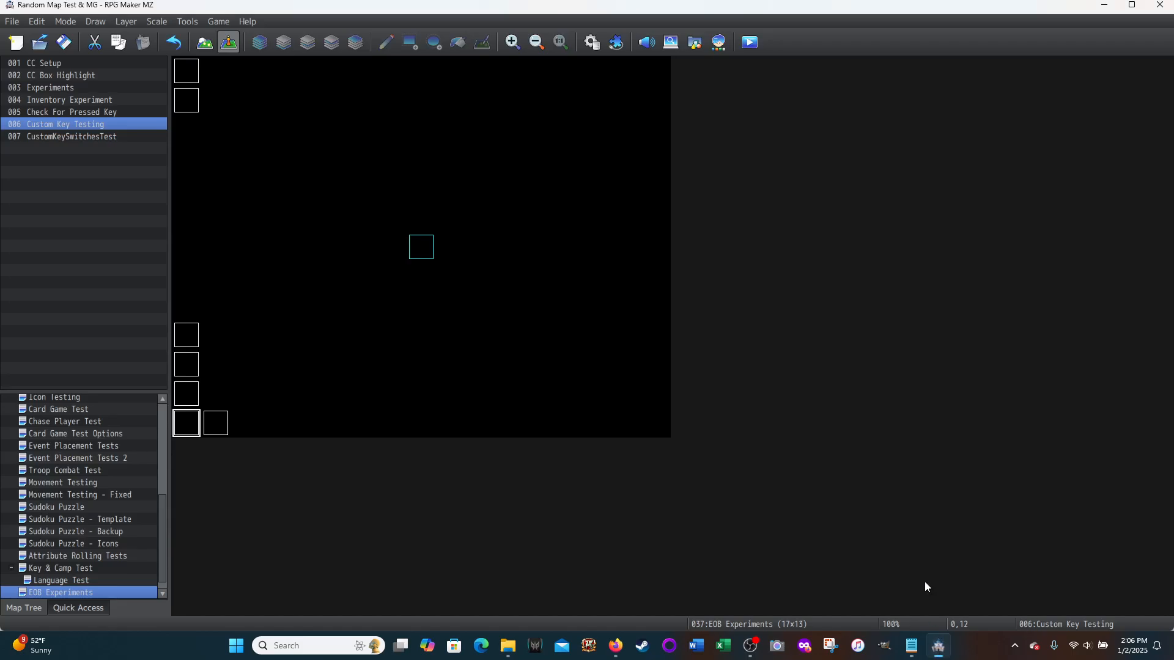
pyautogui.click(615, 42)
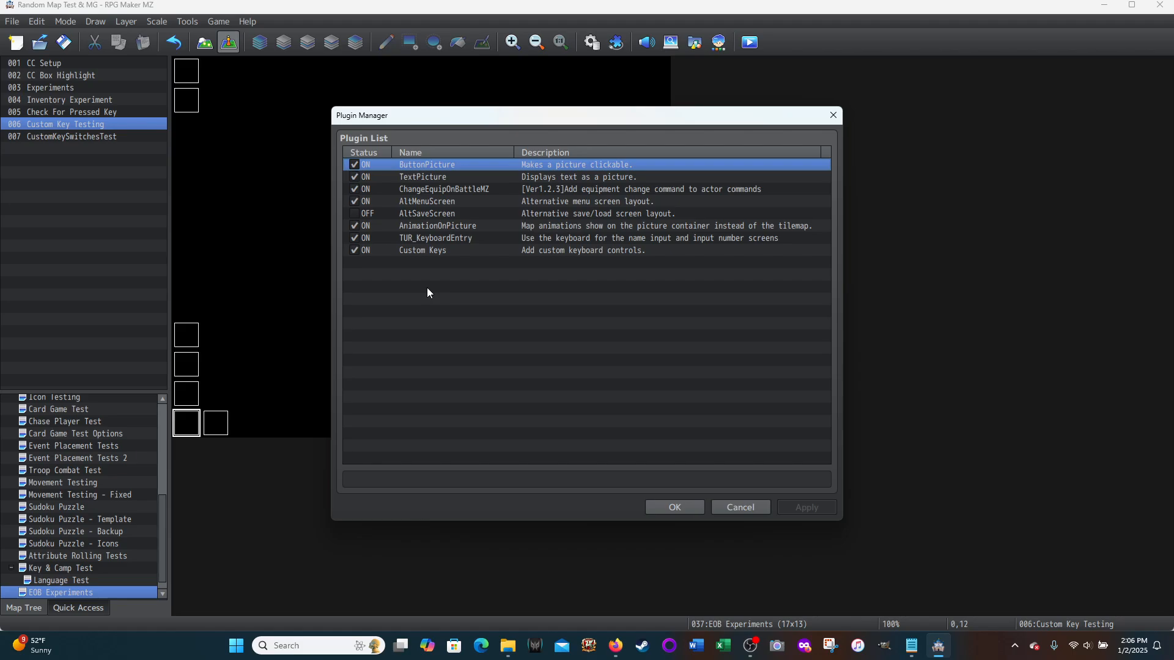
pyautogui.doubleClick(391, 266)
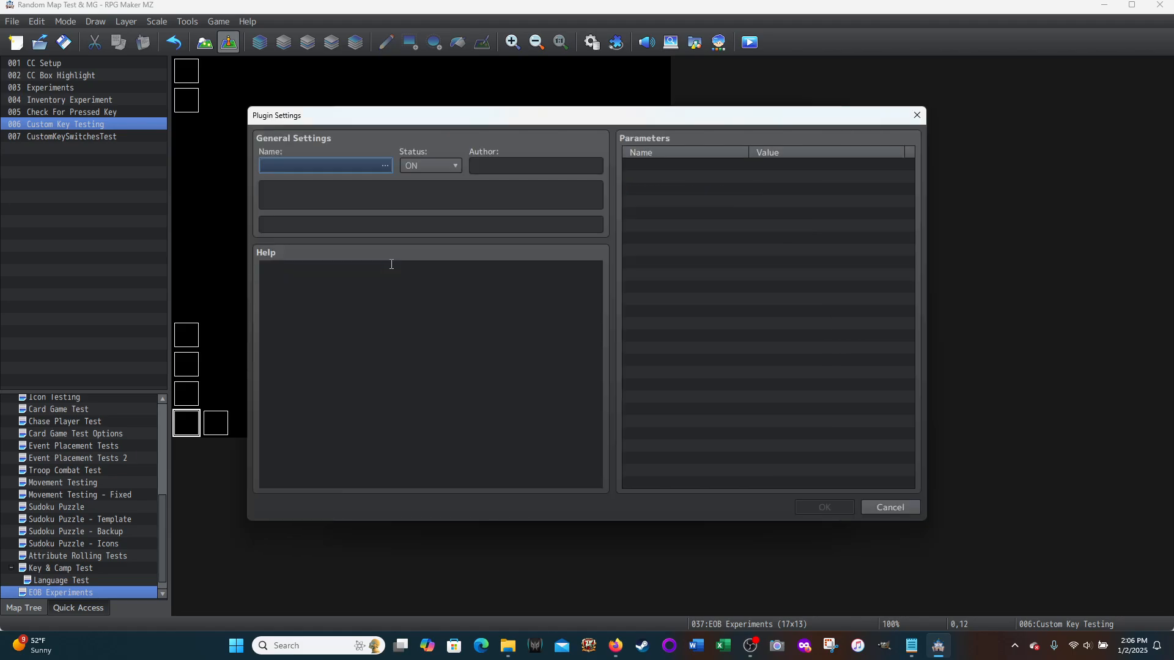
pyautogui.click(384, 166)
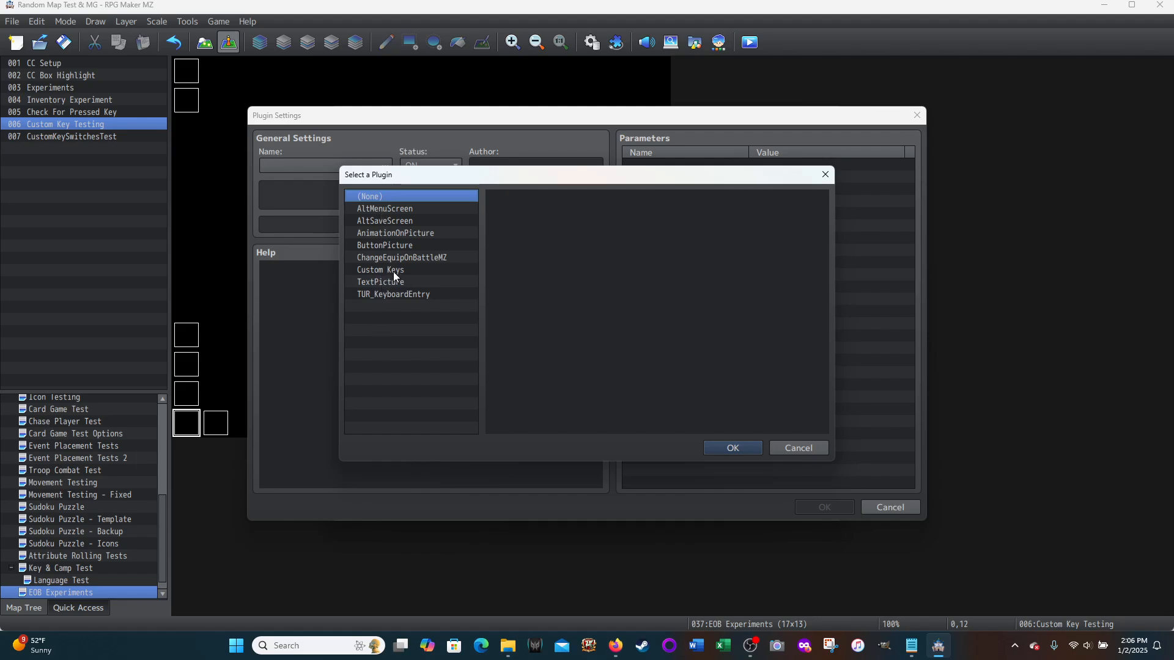
pyautogui.click(798, 448)
pyautogui.click(899, 508)
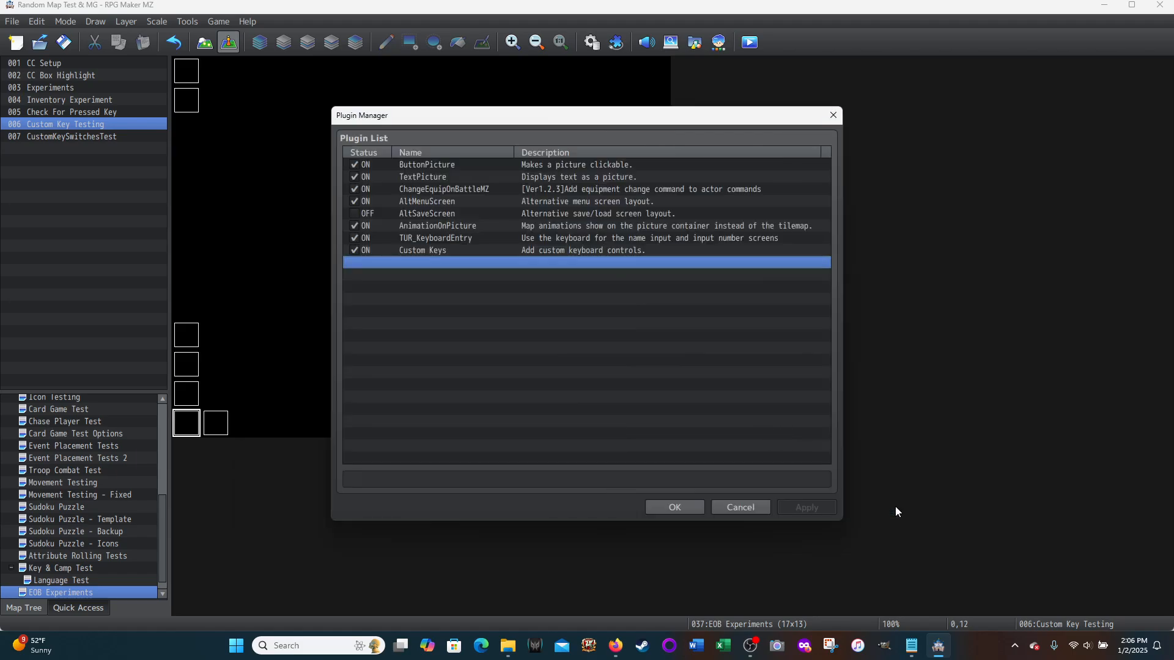
pyautogui.click(741, 508)
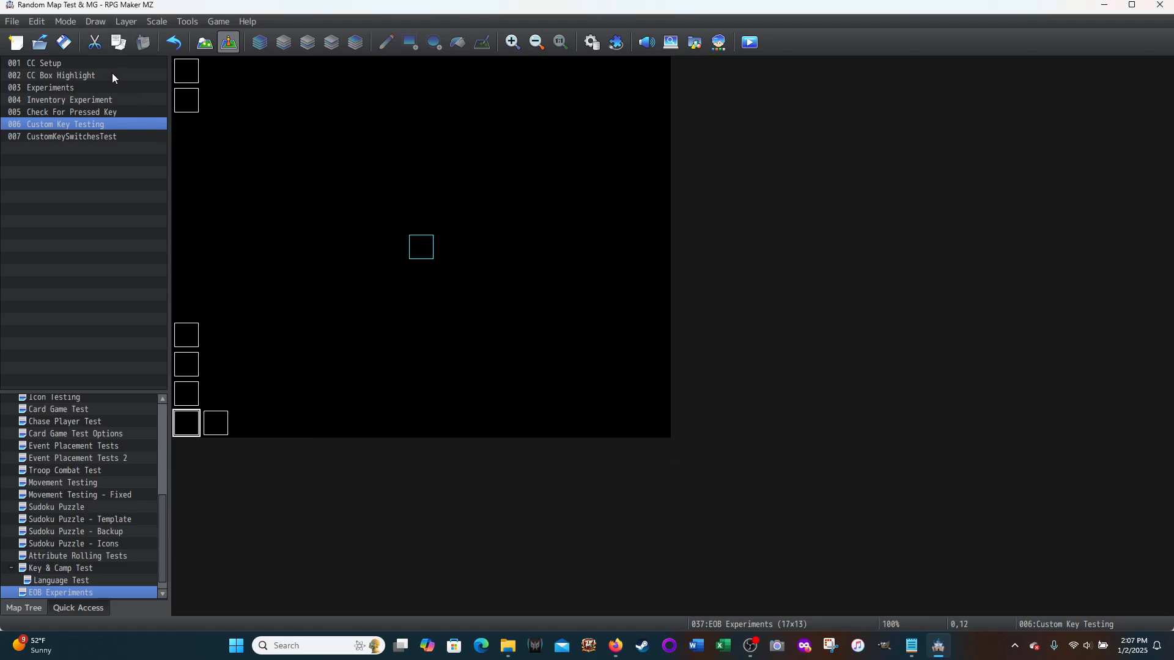
# Step: Save the project and recheck the plugin list in the Plugin Manager without changes
pyautogui.click(64, 42)
pyautogui.click(617, 41)
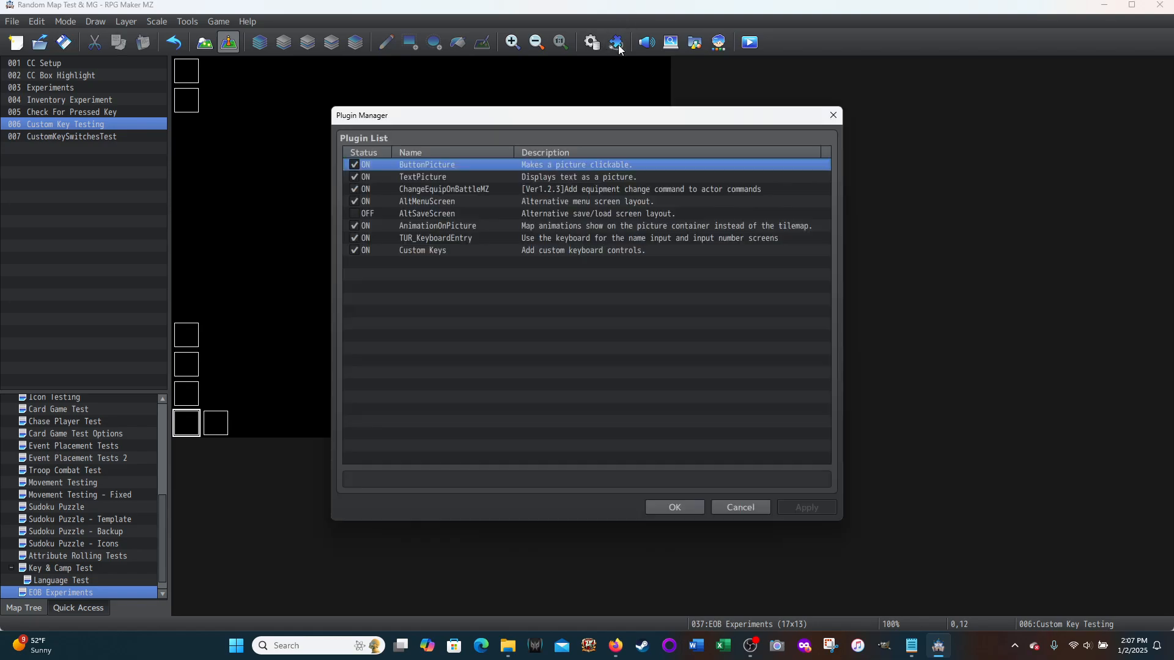
pyautogui.click(742, 508)
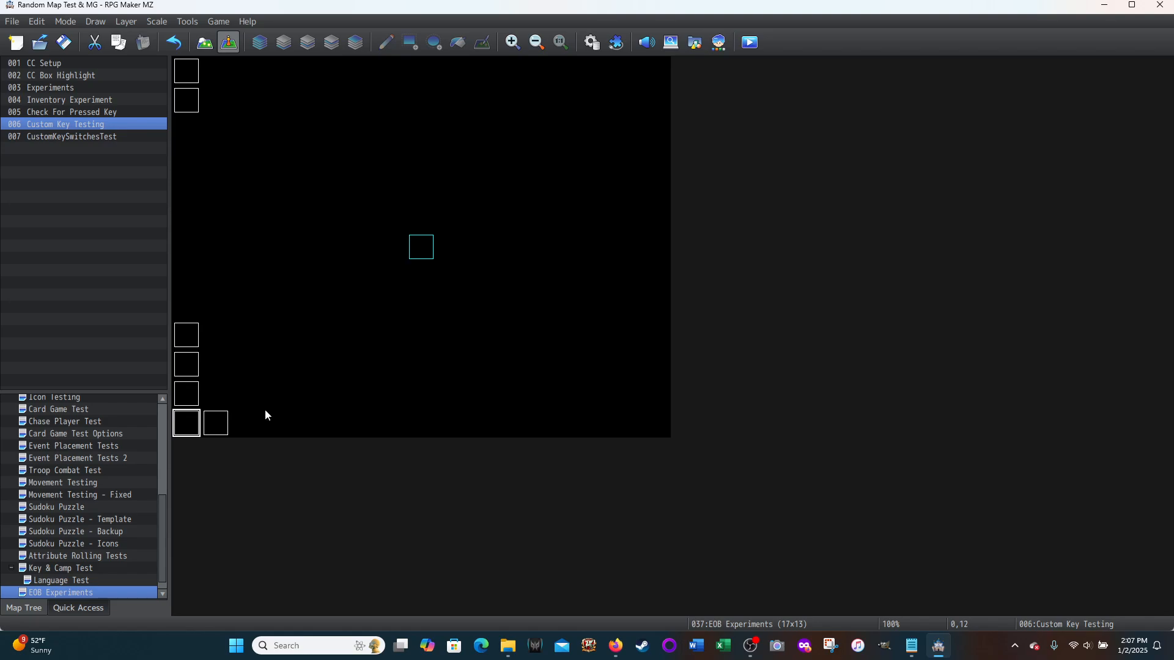
# Step: Start a playtest of the project, enter the game from the title screen and maximize the game window
pyautogui.click(750, 43)
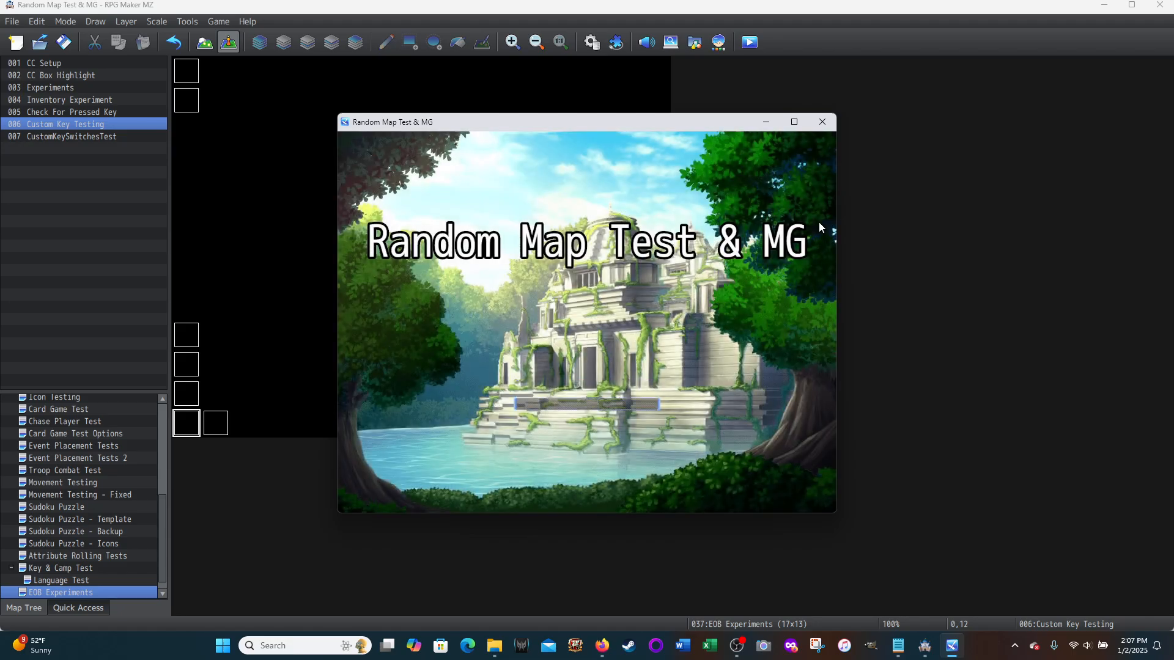
pyautogui.click(568, 378)
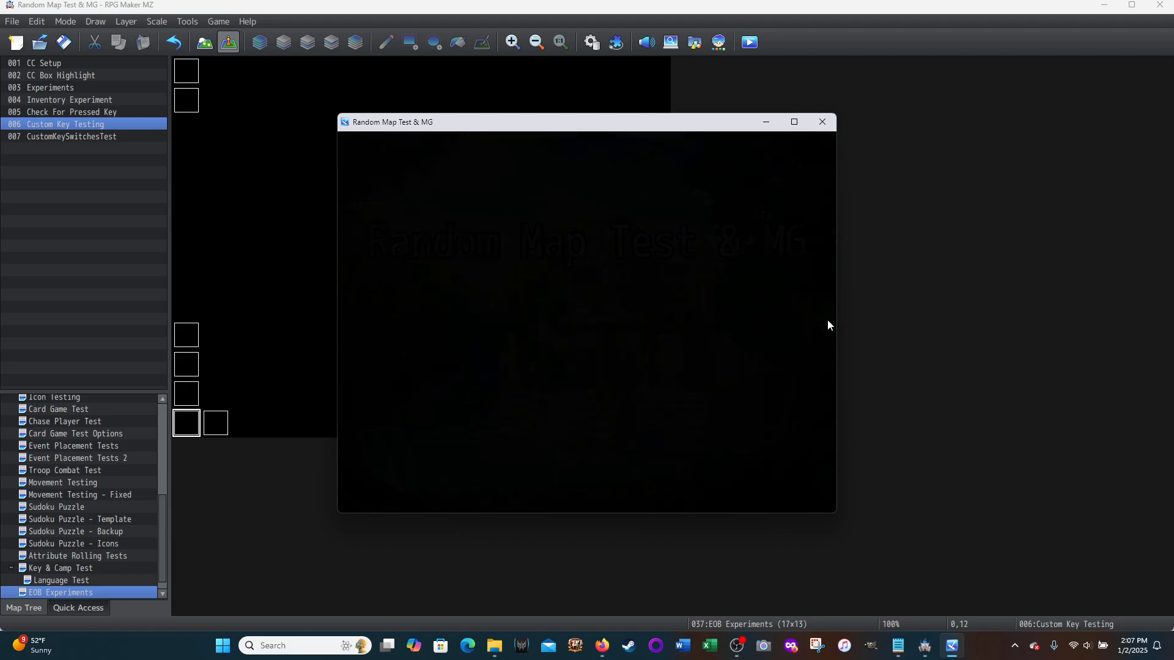
pyautogui.click(794, 122)
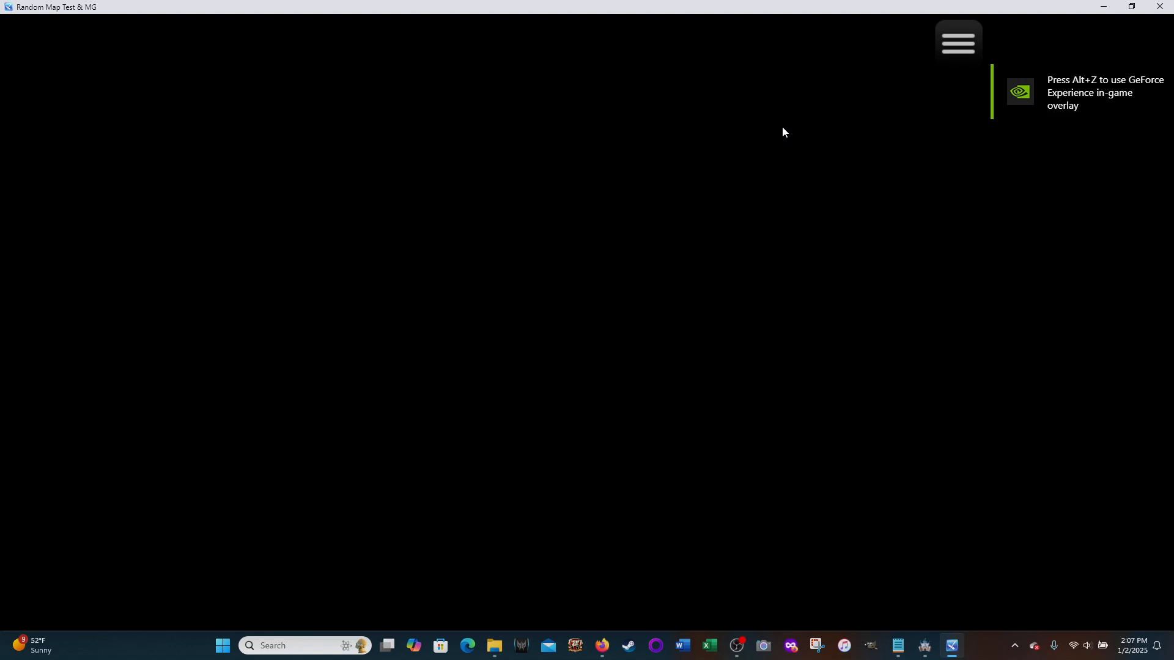
# Step: Test the mapped letter keys a to p, r to v and y in the playtest, dismissing the message after each one
pyautogui.press('a')
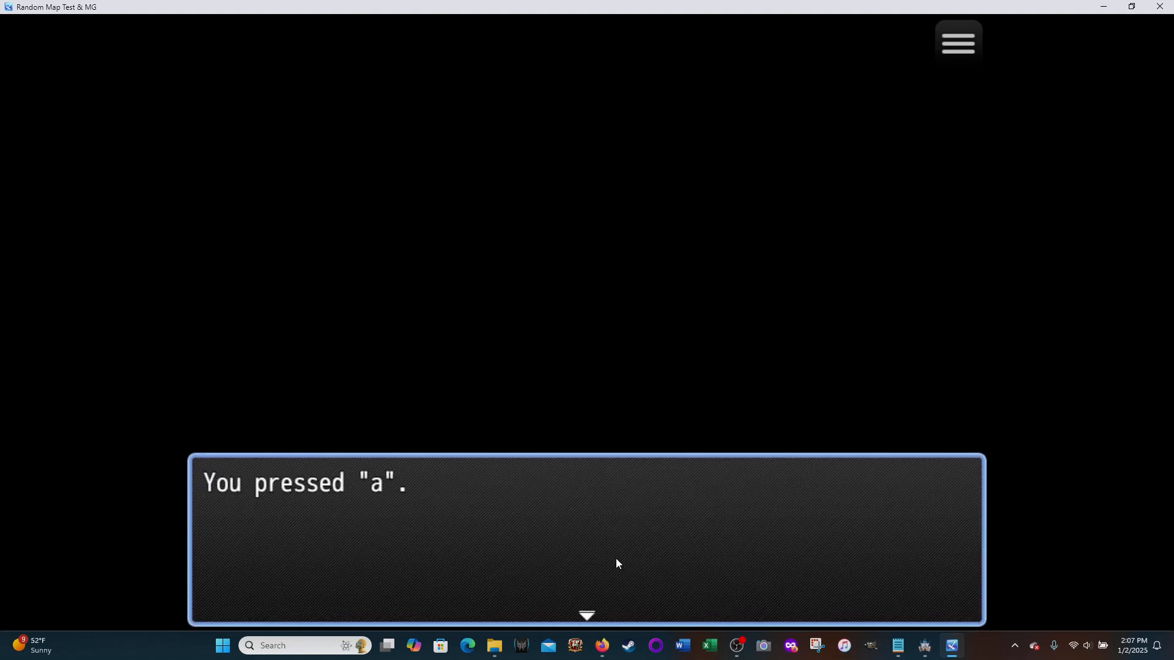
pyautogui.press('Return')
pyautogui.press('b')
pyautogui.press('Return')
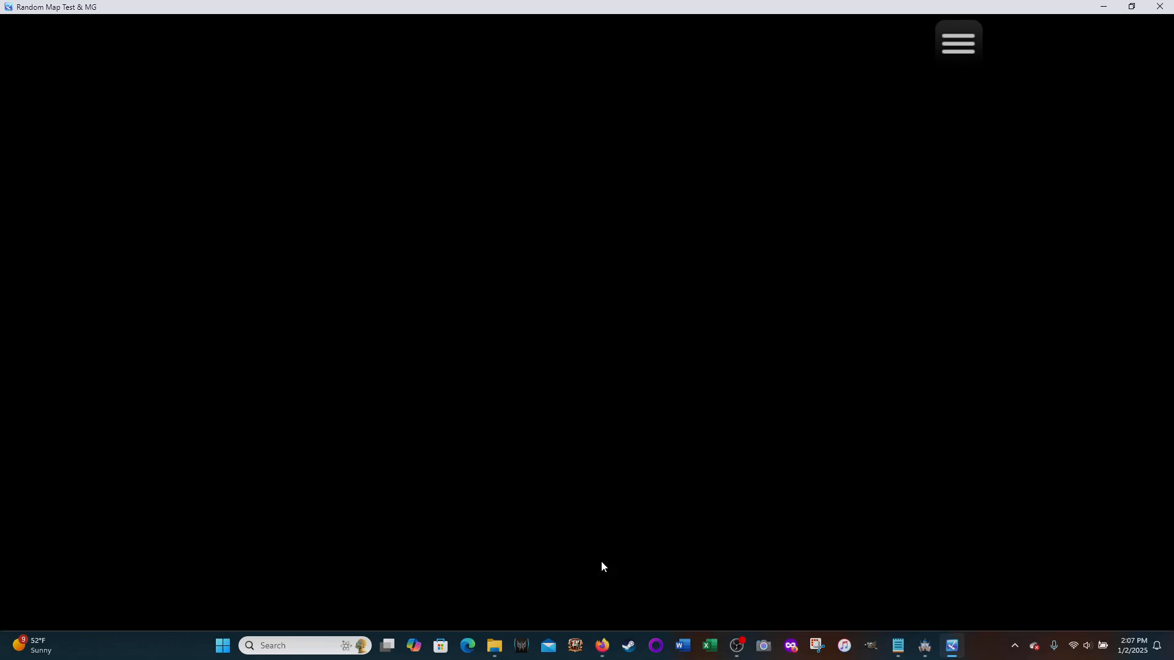
pyautogui.press('c')
pyautogui.press('Return')
pyautogui.press('d')
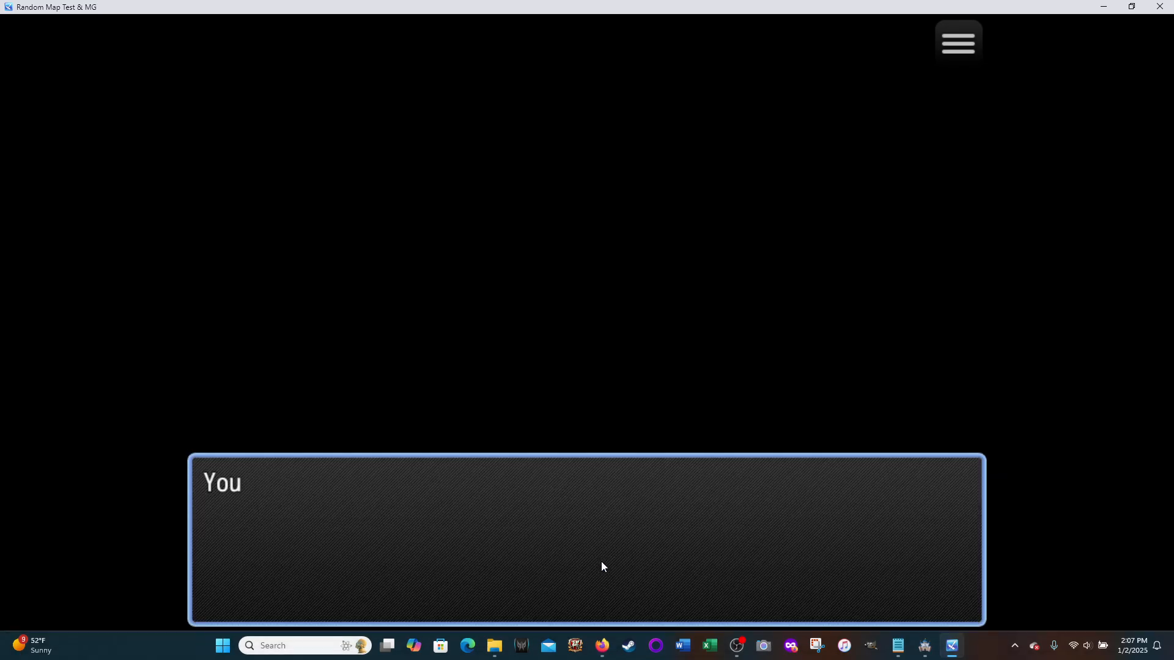
pyautogui.click(597, 576)
pyautogui.press('e')
pyautogui.click(596, 576)
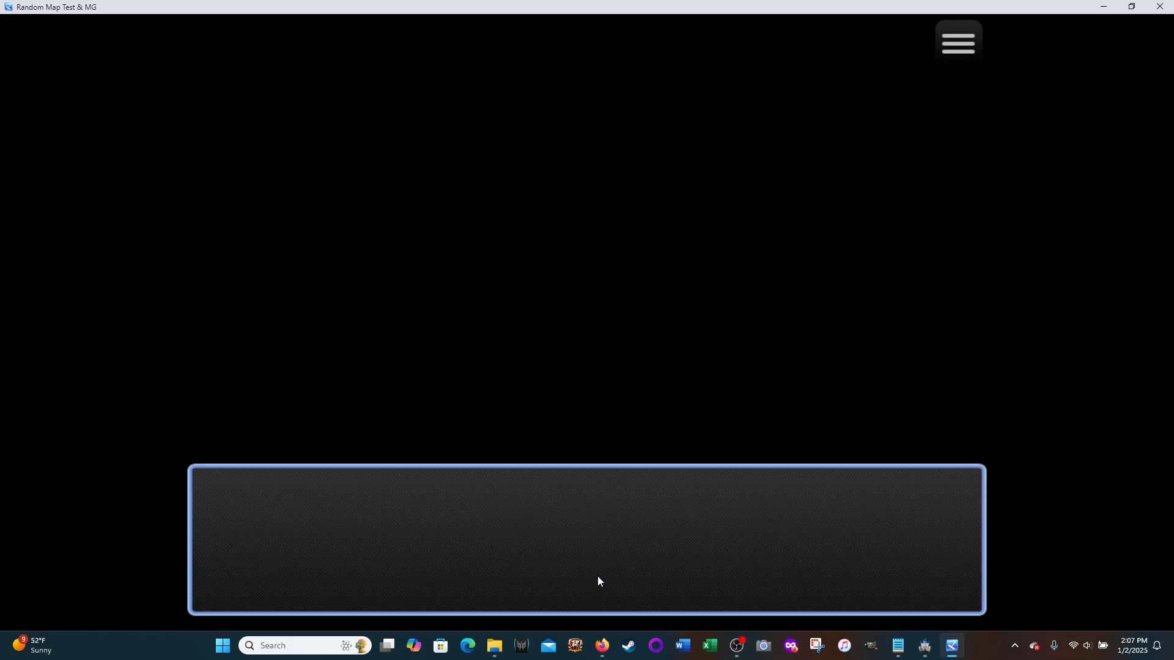
pyautogui.press('f')
pyautogui.click(597, 576)
pyautogui.press('g')
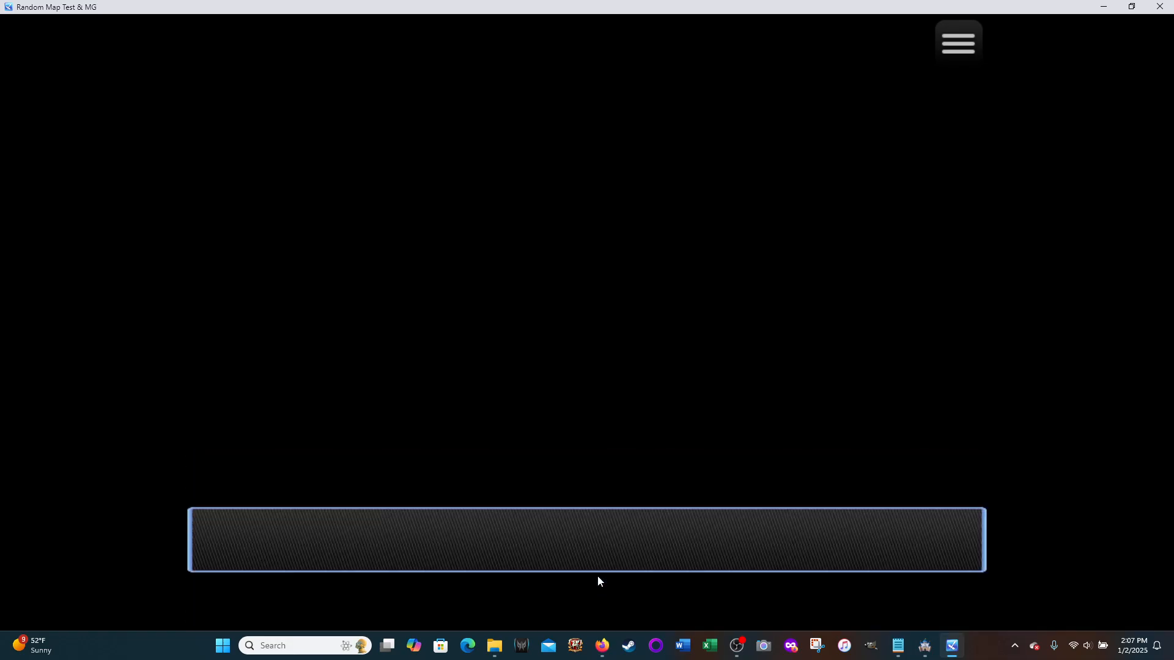
pyautogui.click(597, 576)
pyautogui.press('h')
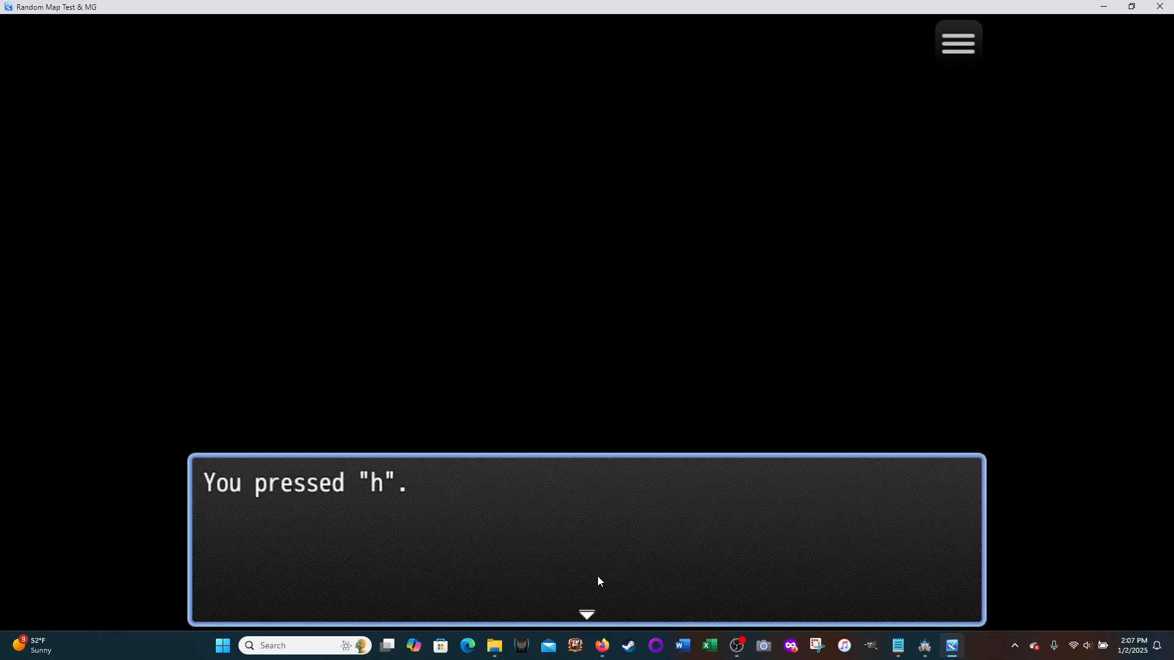
pyautogui.click(598, 580)
pyautogui.press('i')
pyautogui.click(598, 581)
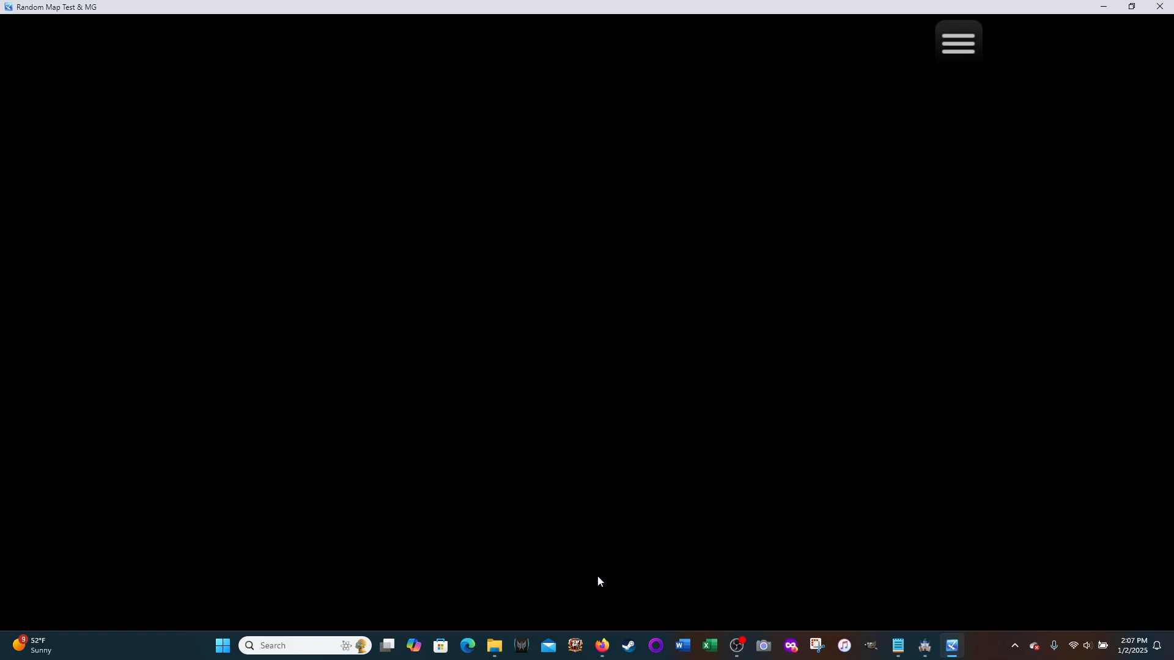
pyautogui.press('j')
pyautogui.click(598, 581)
pyautogui.press('k')
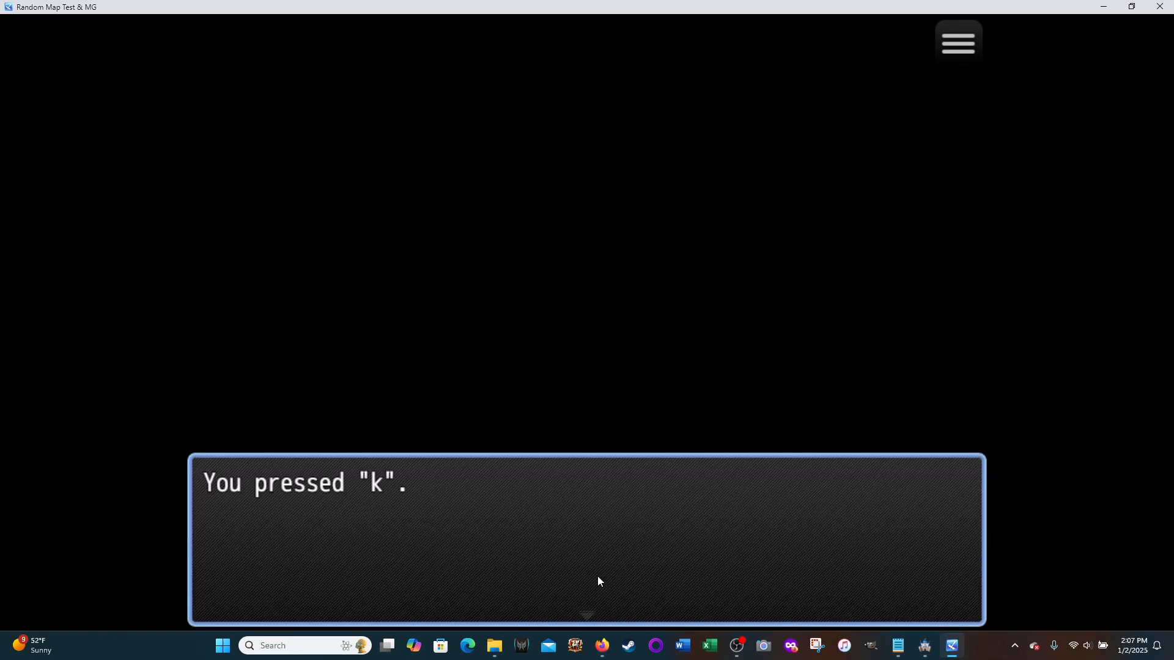
pyautogui.click(598, 581)
pyautogui.press('l')
pyautogui.click(598, 581)
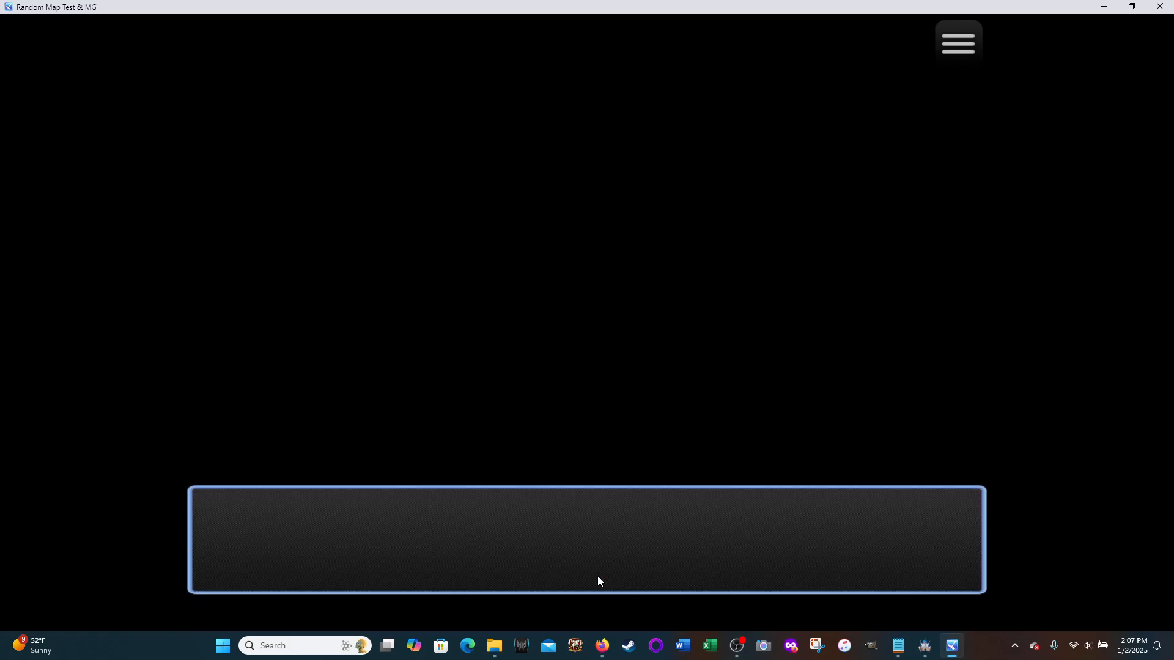
pyautogui.press('m')
pyautogui.click(597, 580)
pyautogui.press('n')
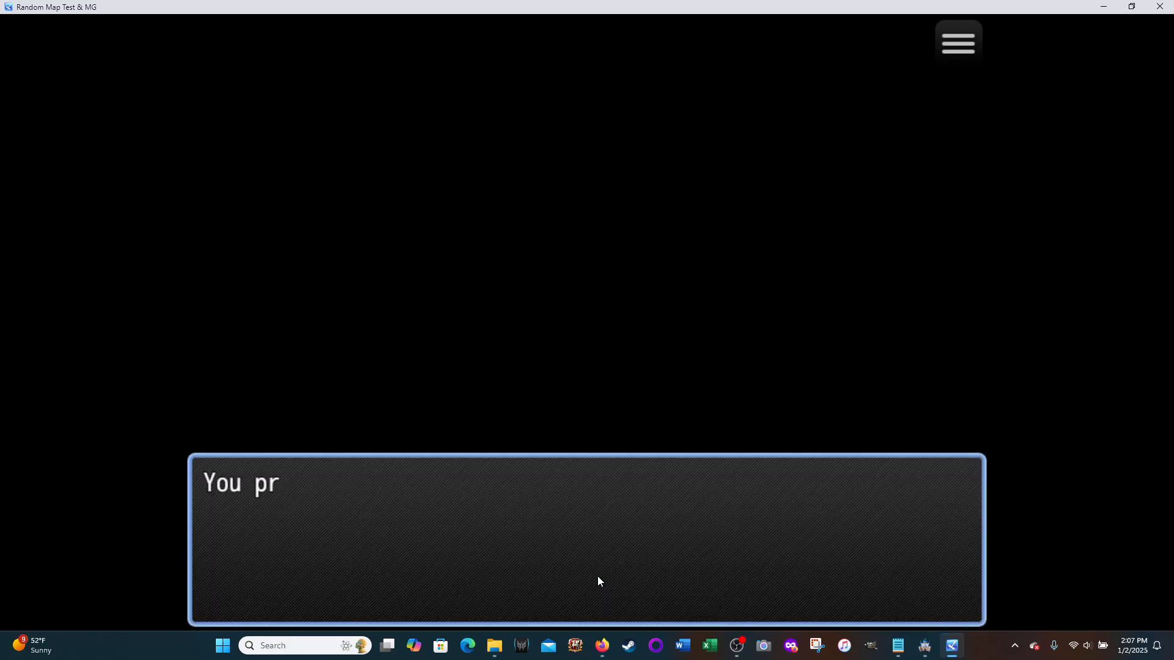
pyautogui.click(598, 580)
pyautogui.press('o')
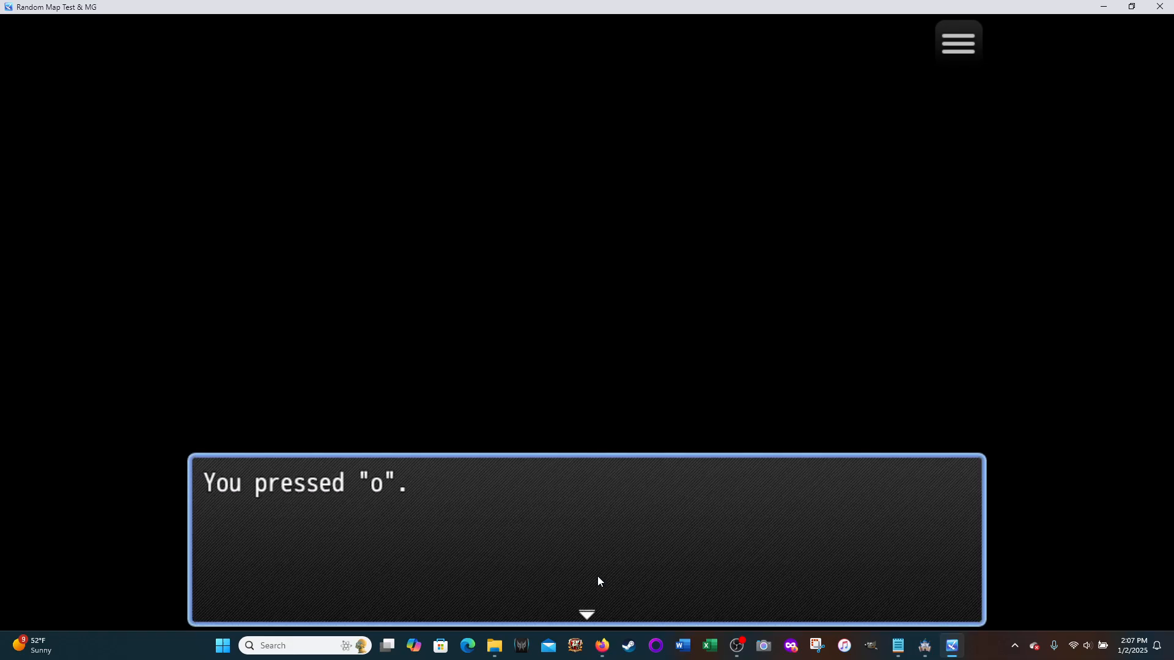
pyautogui.click(598, 581)
pyautogui.press('p')
pyautogui.click(598, 581)
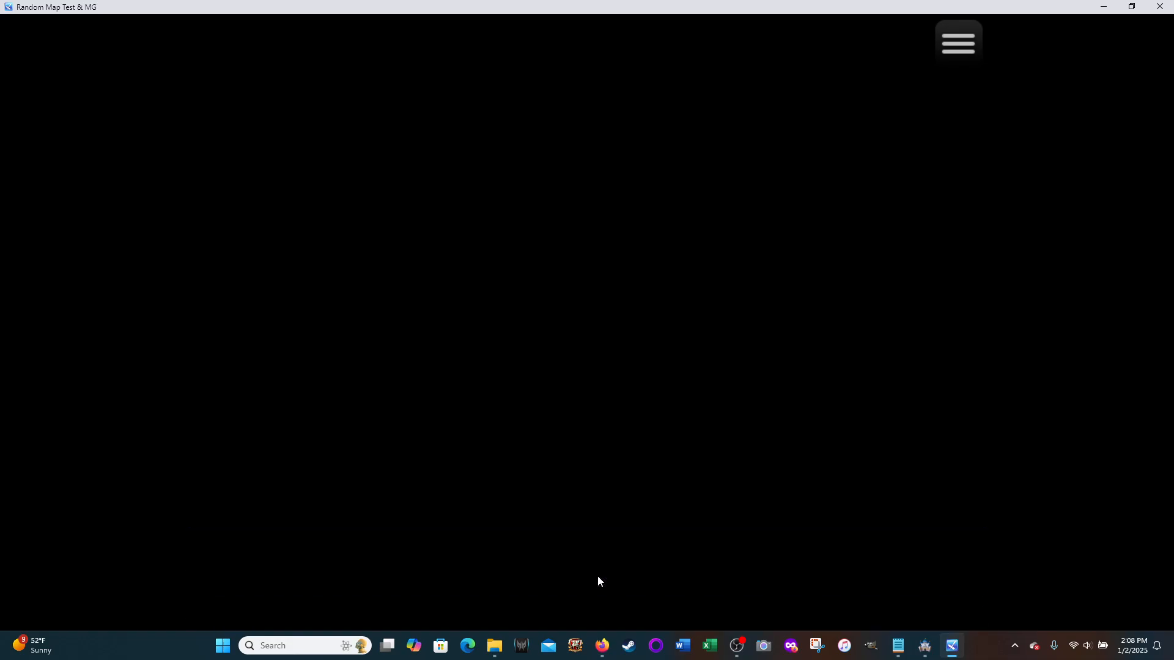
pyautogui.press('r')
pyautogui.click(598, 578)
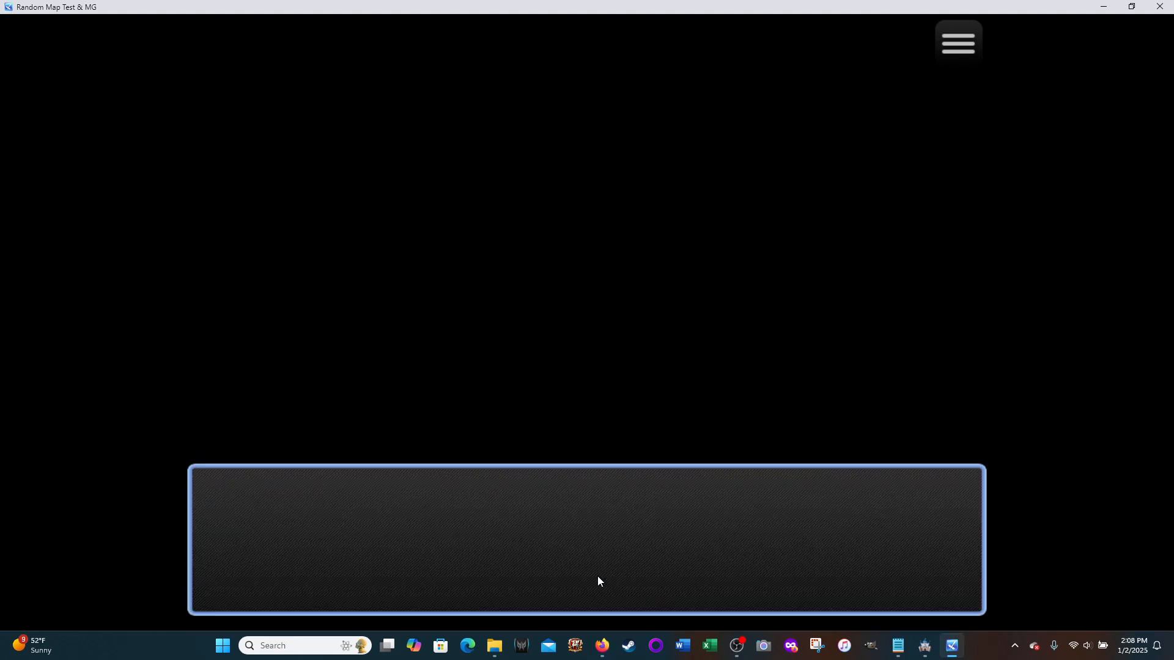
pyautogui.press('s')
pyautogui.click(598, 578)
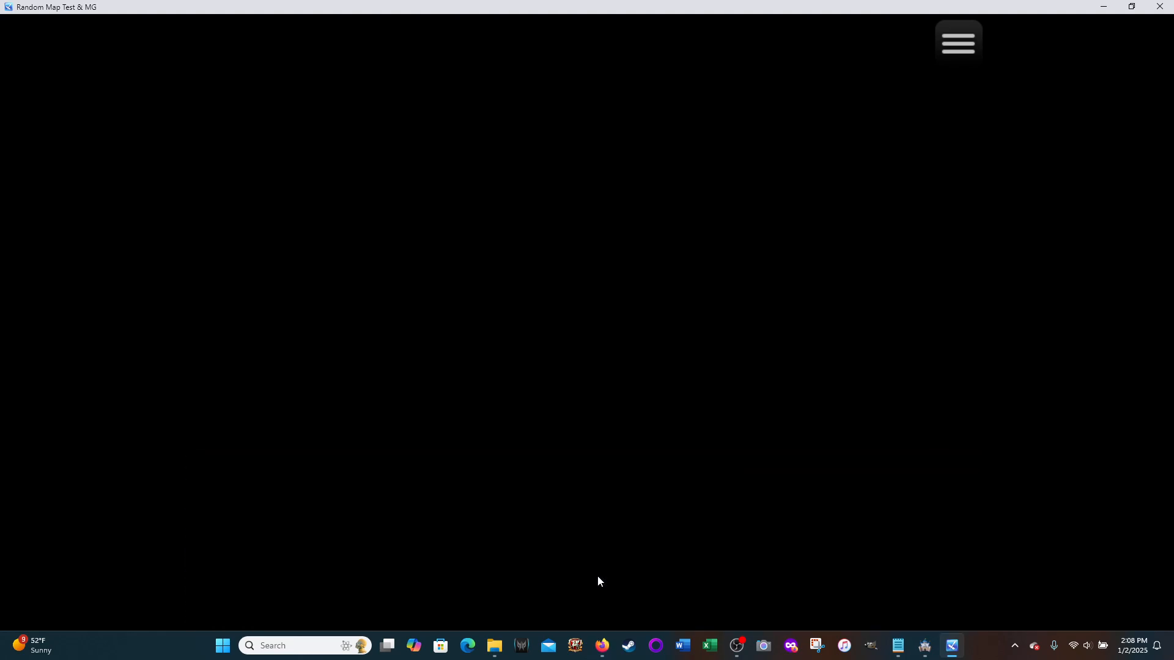
pyautogui.press('t')
pyautogui.click(598, 577)
pyautogui.press('u')
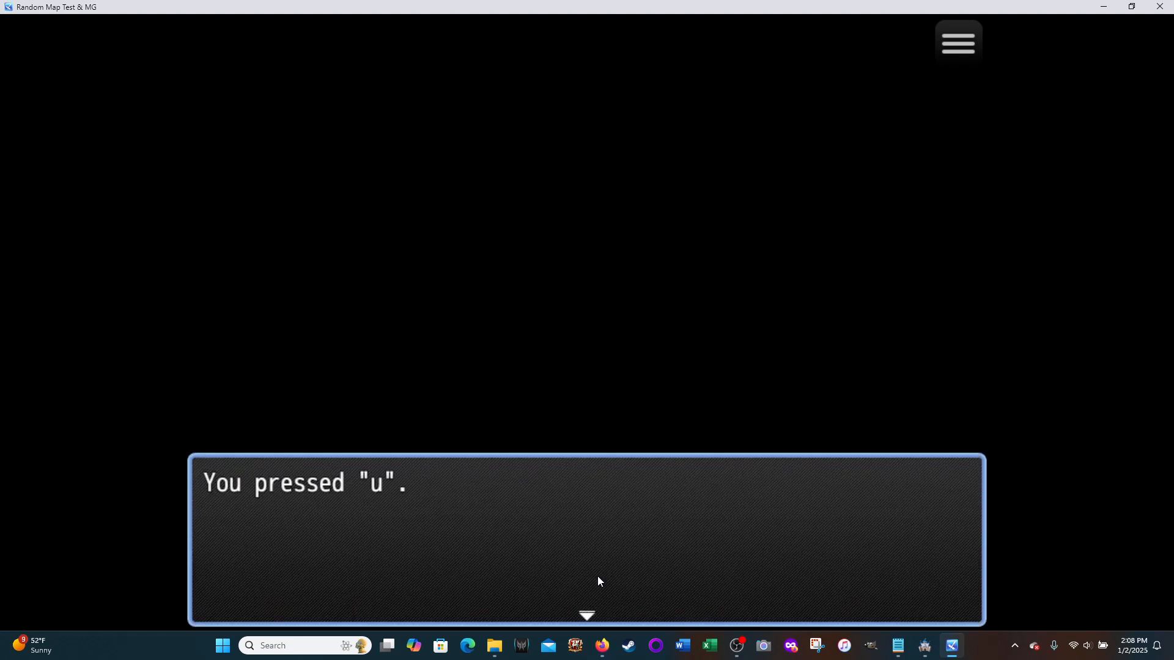
pyautogui.click(598, 581)
pyautogui.press('v')
pyautogui.click(598, 581)
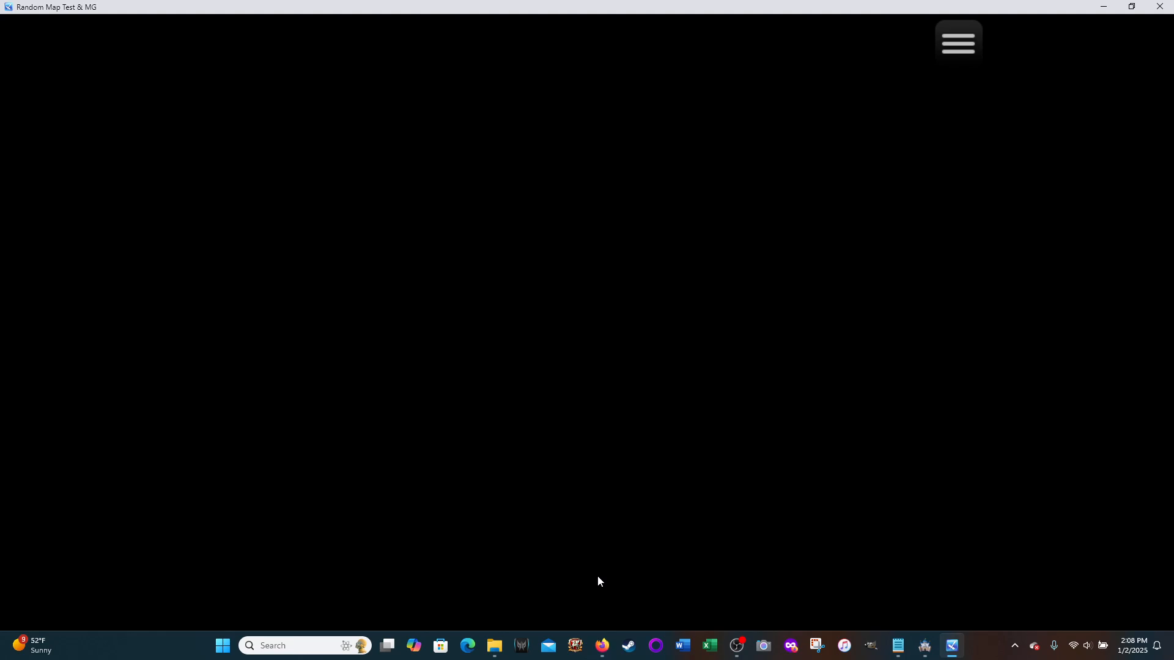
pyautogui.press('y')
pyautogui.click(598, 581)
# Step: Test the mapped number keys 1 to 9 and 0 in the playtest, dismissing the message after each one
pyautogui.press('1')
pyautogui.click(597, 581)
pyautogui.press('2')
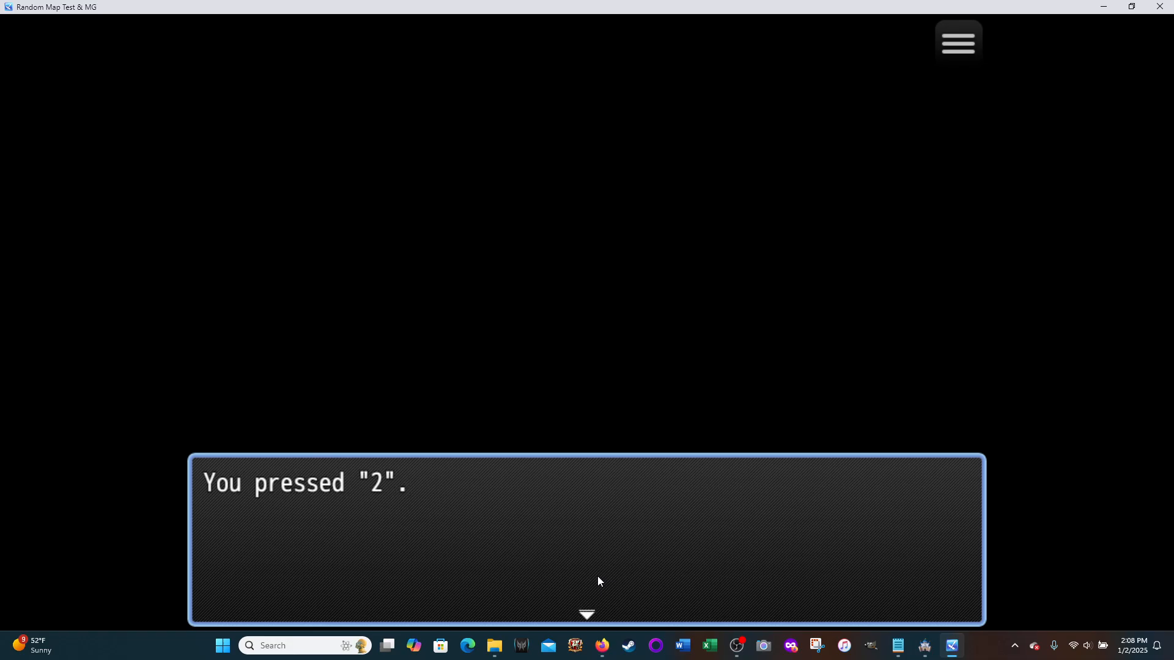
pyautogui.click(598, 577)
pyautogui.press('3')
pyautogui.click(598, 577)
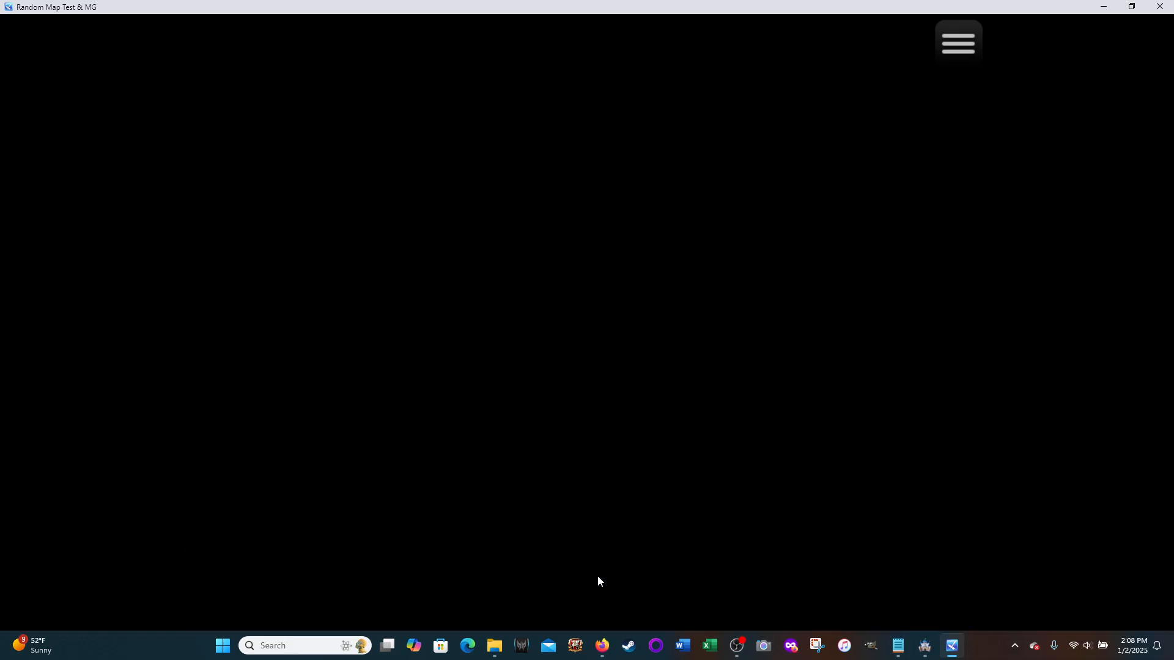
pyautogui.press('4')
pyautogui.click(598, 581)
pyautogui.press('5')
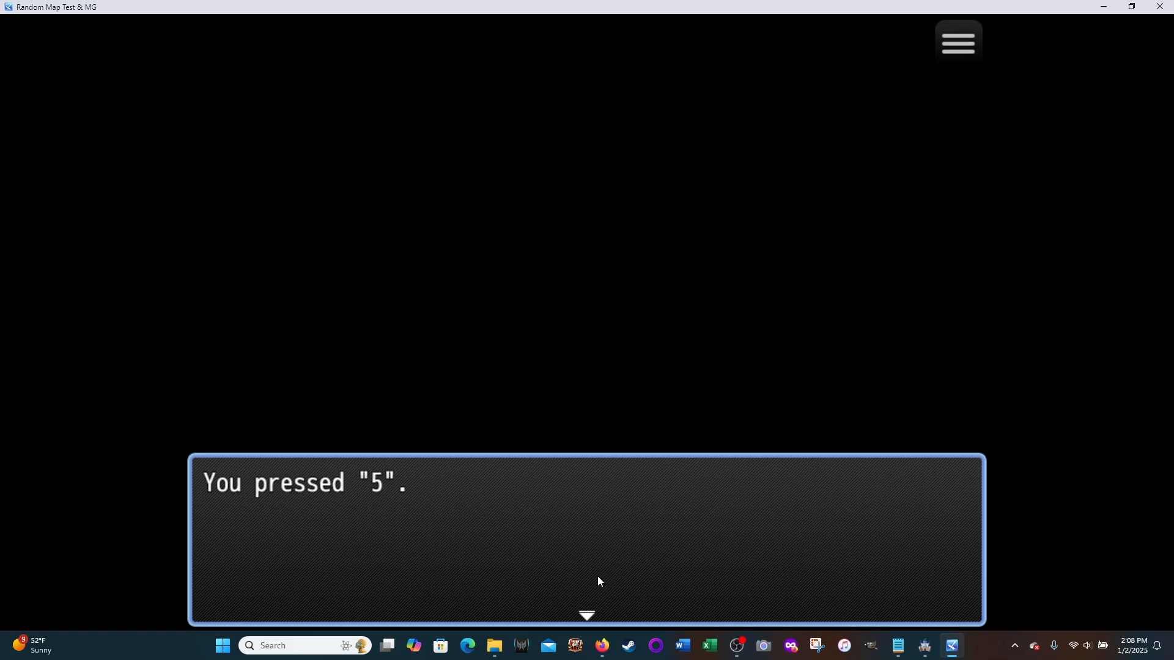
pyautogui.click(598, 578)
pyautogui.press('6')
pyautogui.click(598, 579)
pyautogui.press('7')
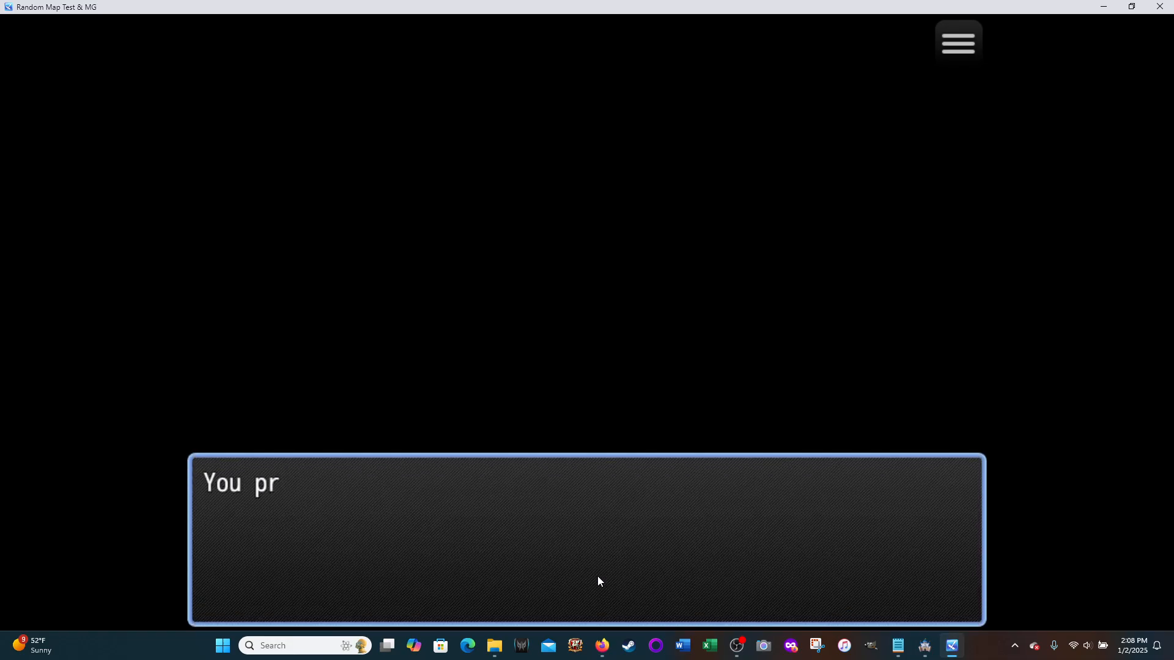
pyautogui.click(598, 581)
pyautogui.press('8')
pyautogui.click(598, 580)
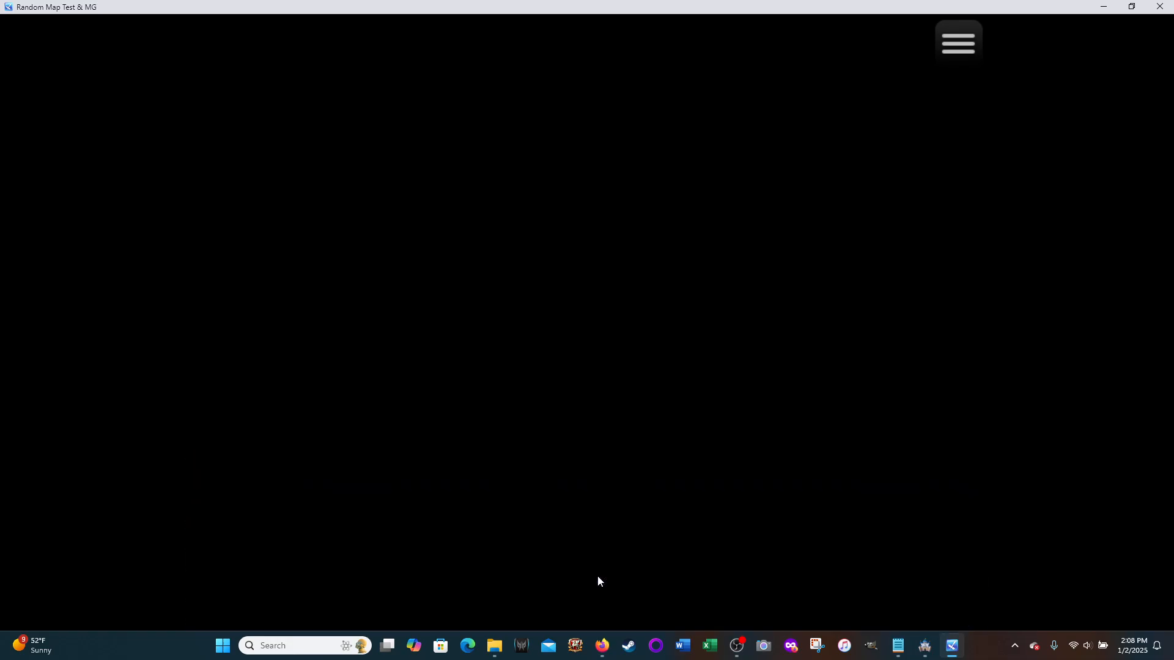
pyautogui.press('9')
pyautogui.click(598, 581)
pyautogui.press('0')
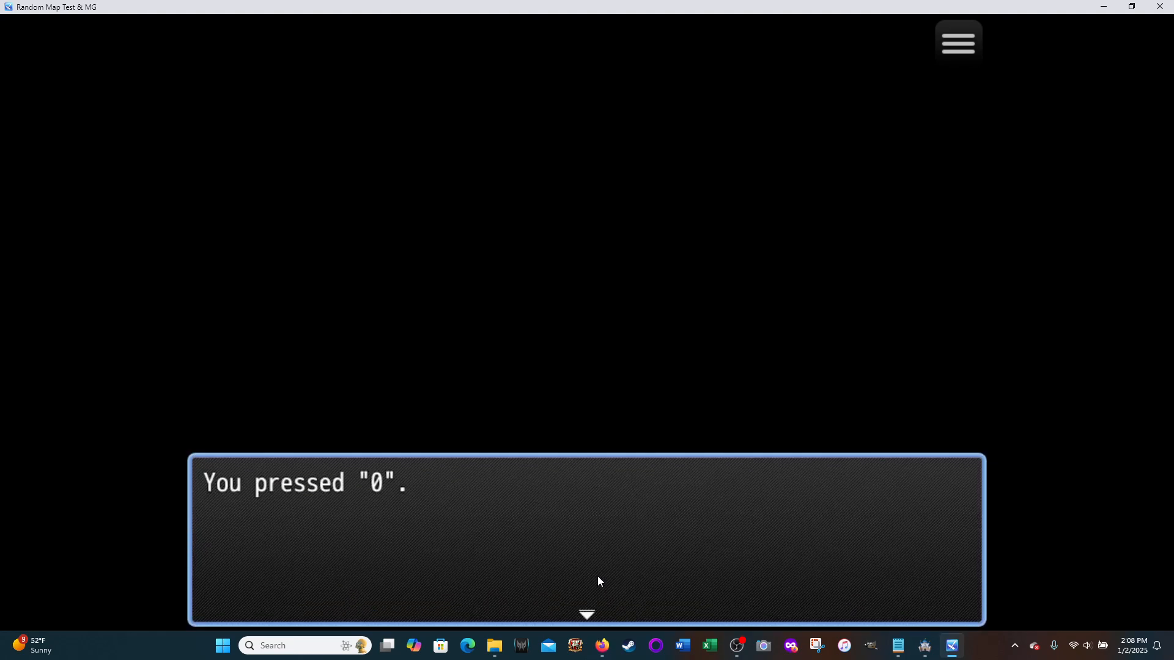
pyautogui.click(598, 578)
# Step: Test the mapped square bracket keys in the playtest, dismissing the message after each one
pyautogui.press('-')
pyautogui.click(598, 578)
pyautogui.press(']')
pyautogui.click(598, 581)
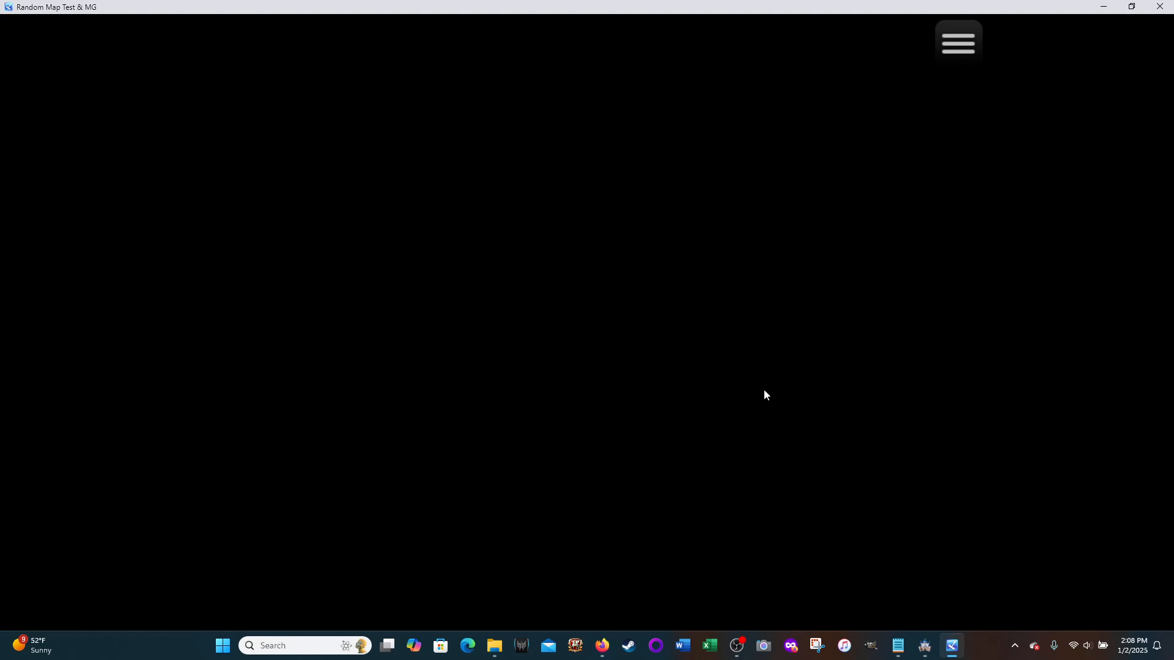
# Step: Close the playtest, open the Custom Key Testing event and review its trigger and the conditional branches for every mapped key
pyautogui.click(1160, 7)
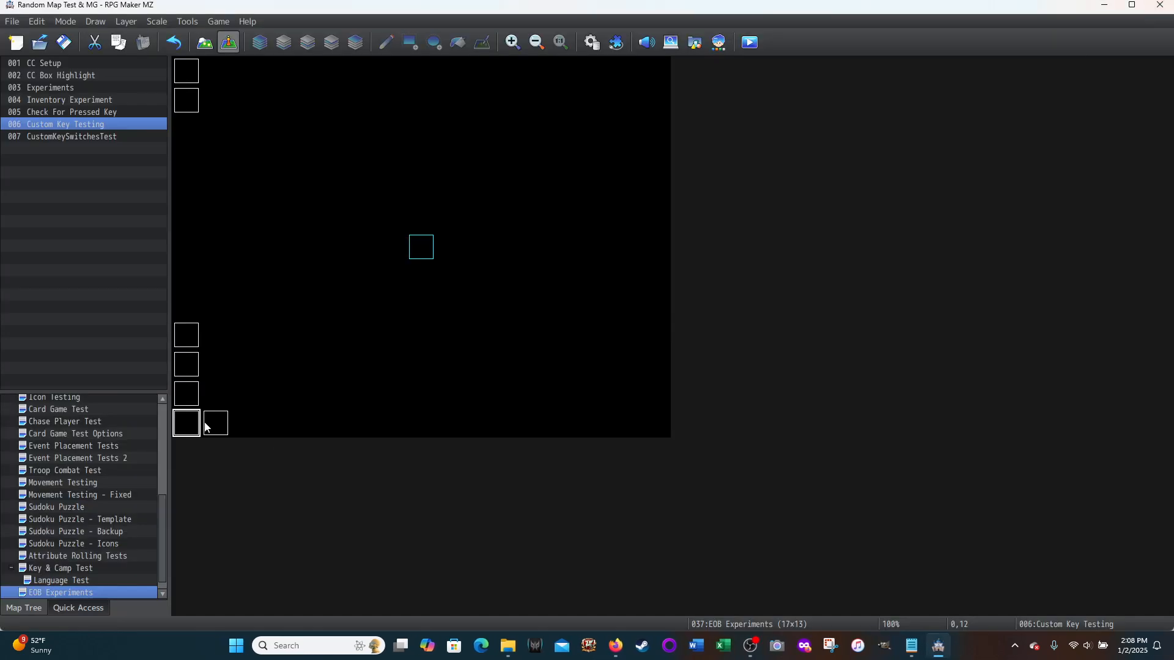
pyautogui.doubleClick(185, 421)
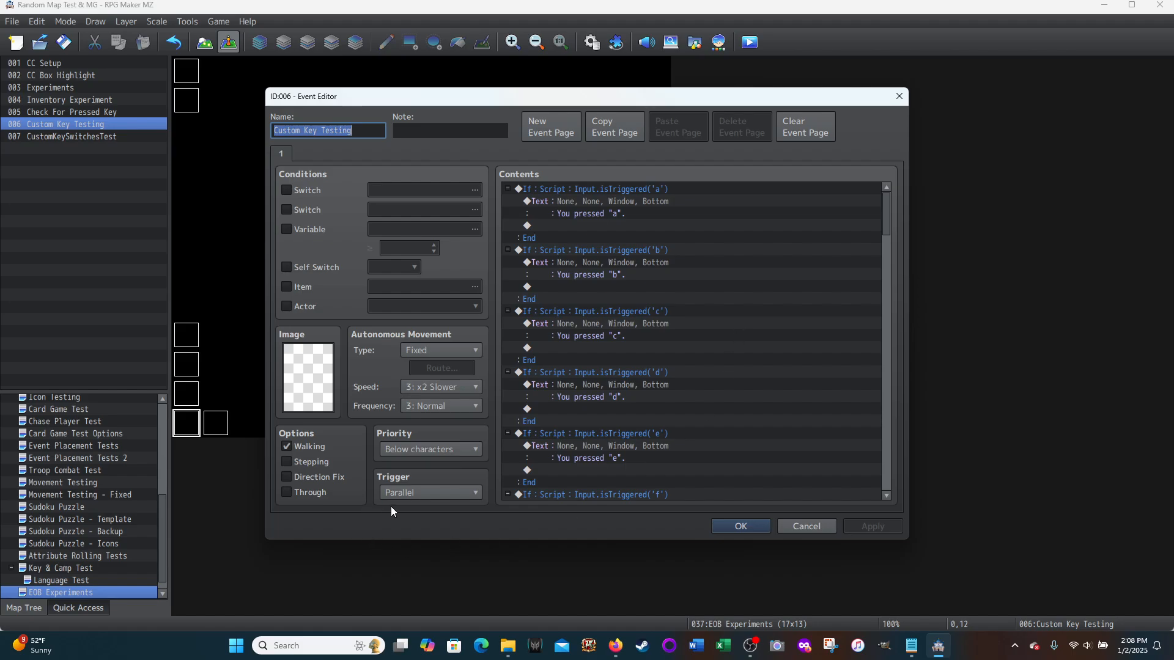
pyautogui.moveTo(456, 494)
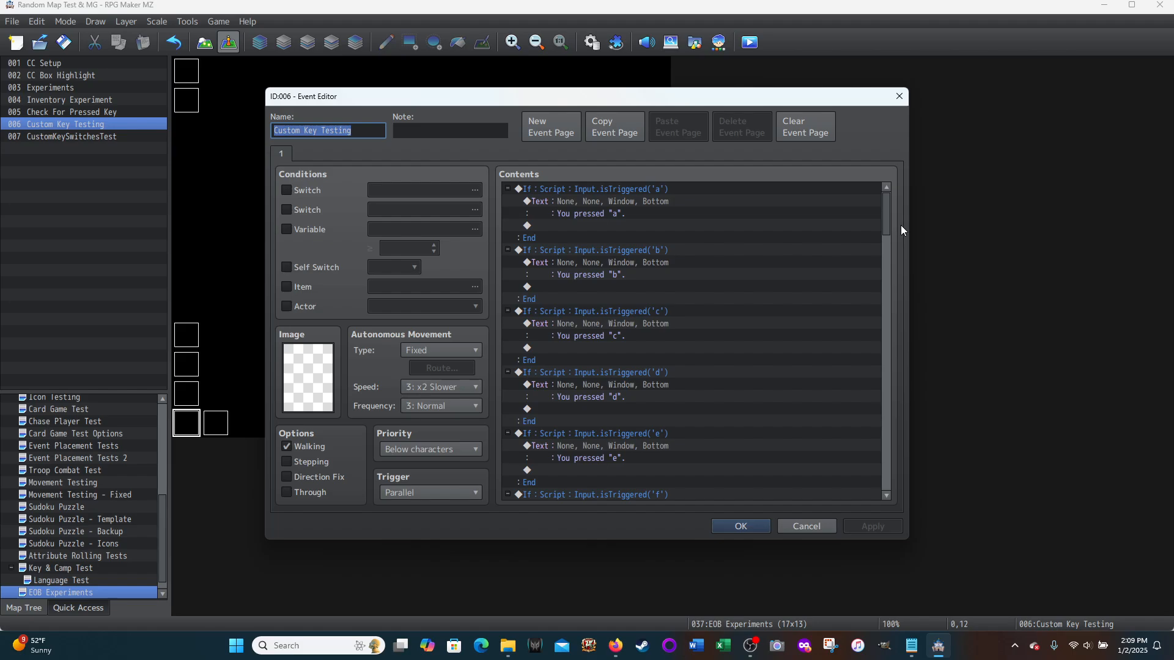
pyautogui.moveTo(886, 215); pyautogui.dragTo(863, 493)
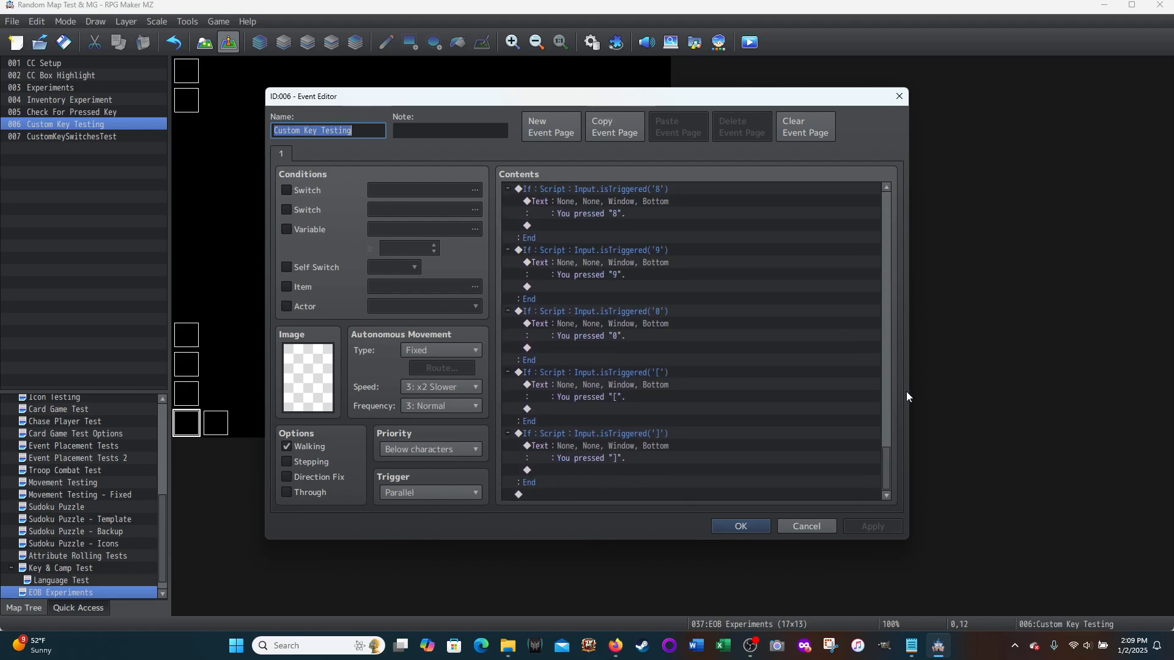
pyautogui.moveTo(893, 462); pyautogui.dragTo(888, 202)
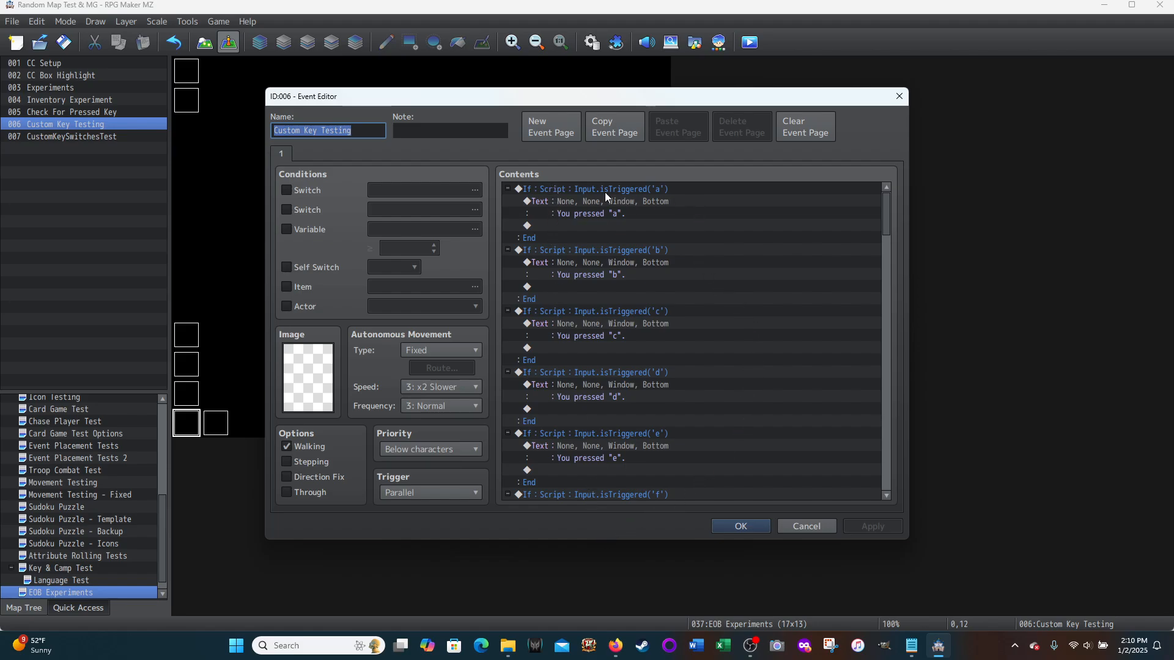
# Step: Inspect the script condition of the event's conditional branch for the a key, then leave the event without changes
pyautogui.click(556, 191)
pyautogui.rightClick(555, 189)
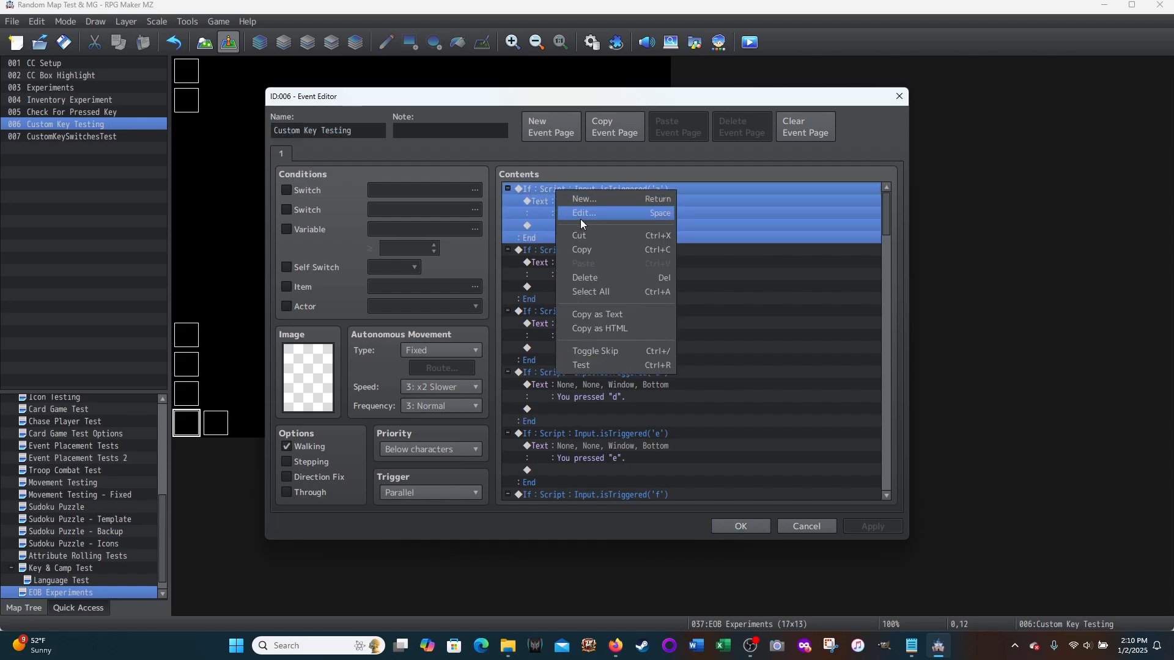
pyautogui.click(584, 214)
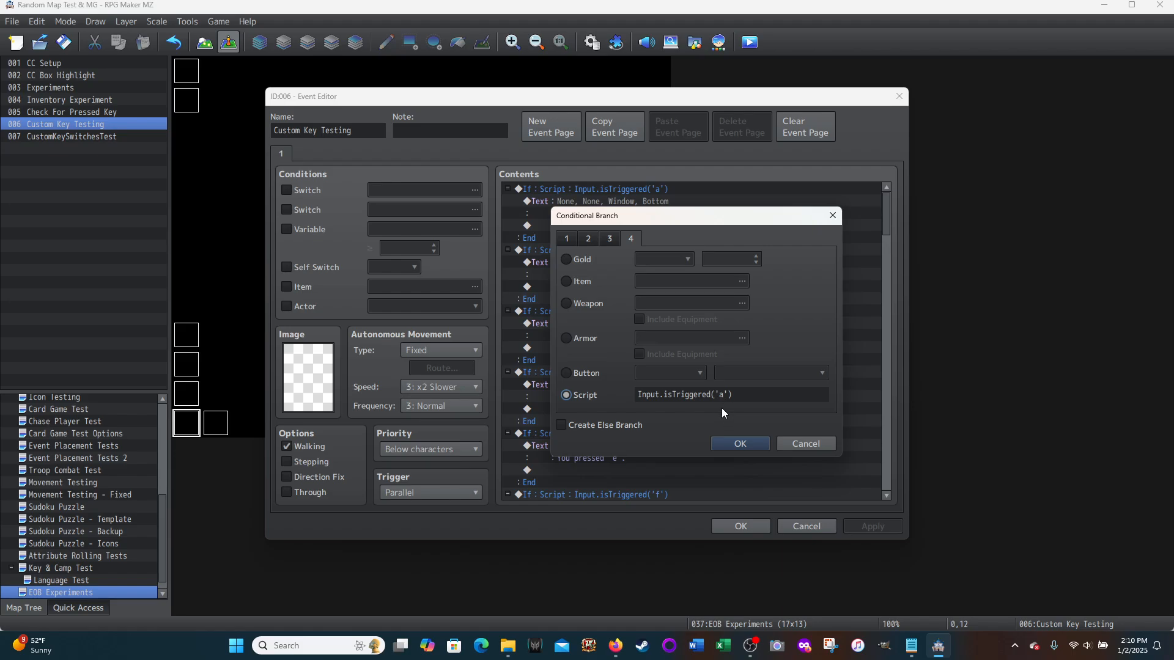
pyautogui.click(793, 445)
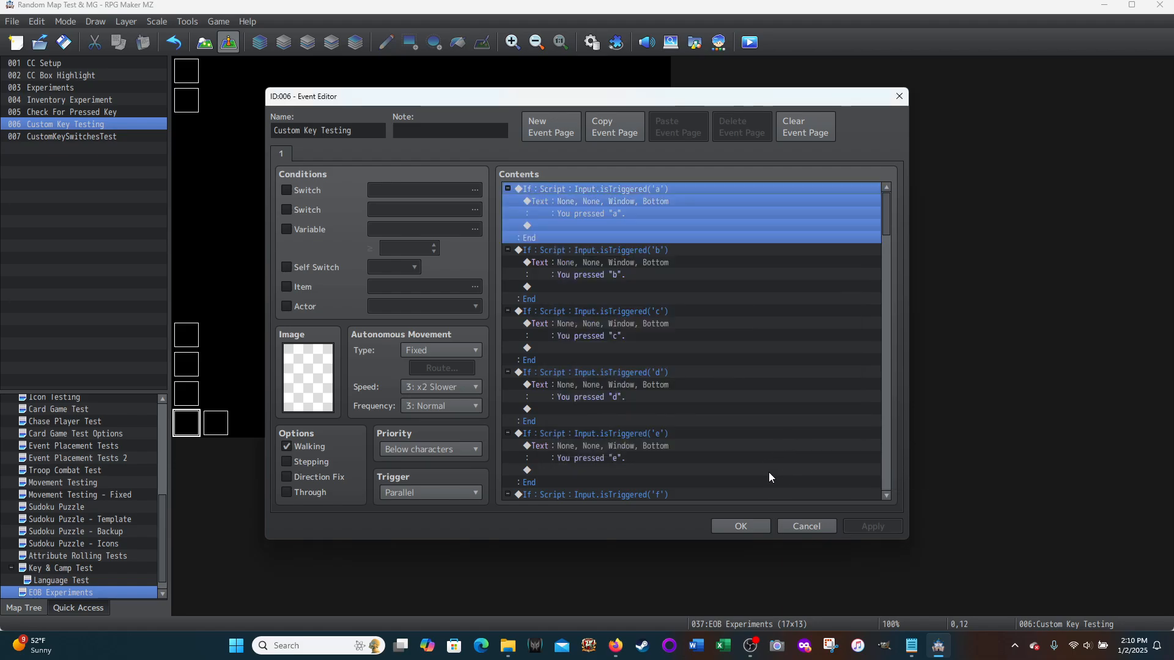
pyautogui.click(797, 527)
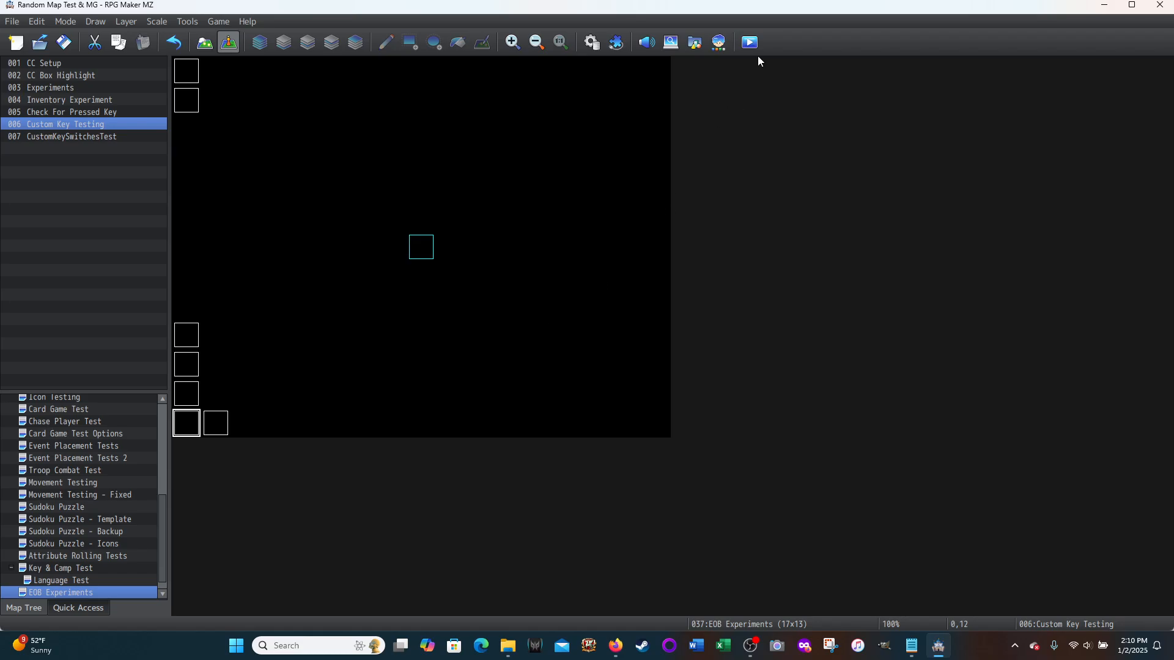
# Step: Start a playtest with the game window maximized and begin a new game
pyautogui.click(750, 42)
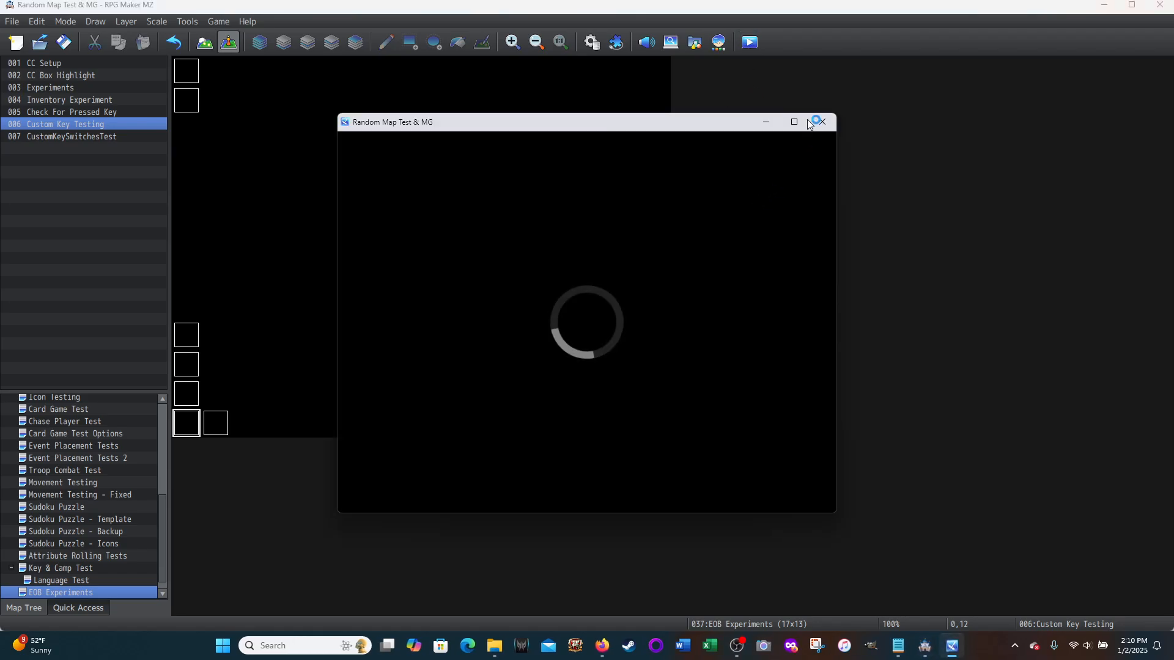
pyautogui.click(794, 122)
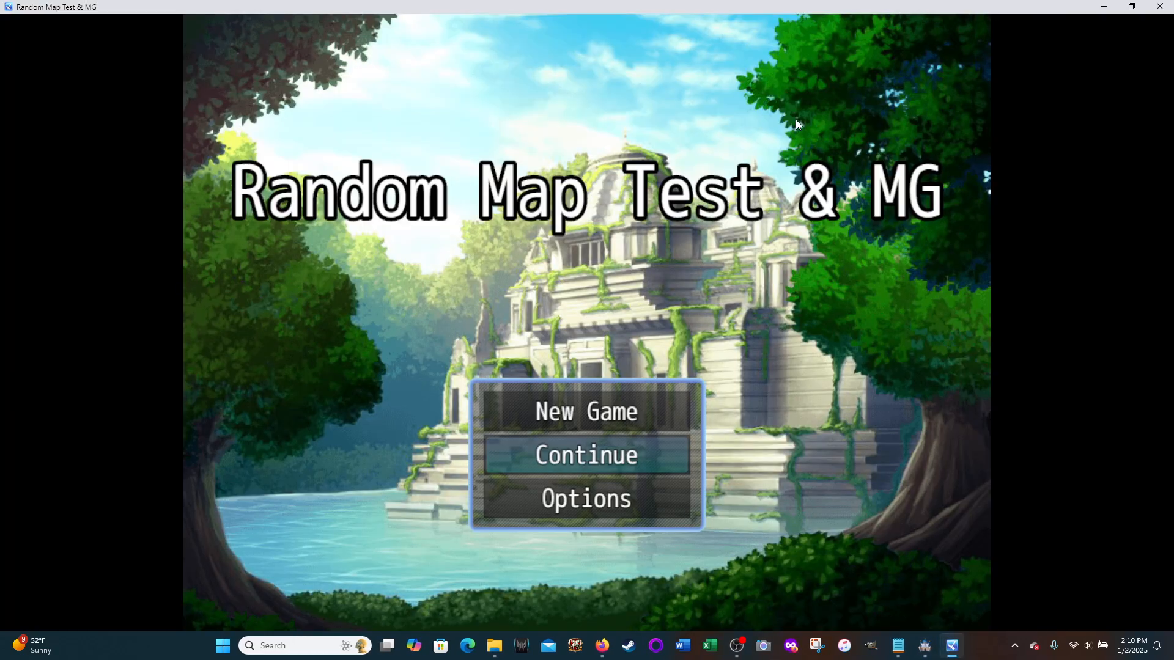
pyautogui.click(545, 413)
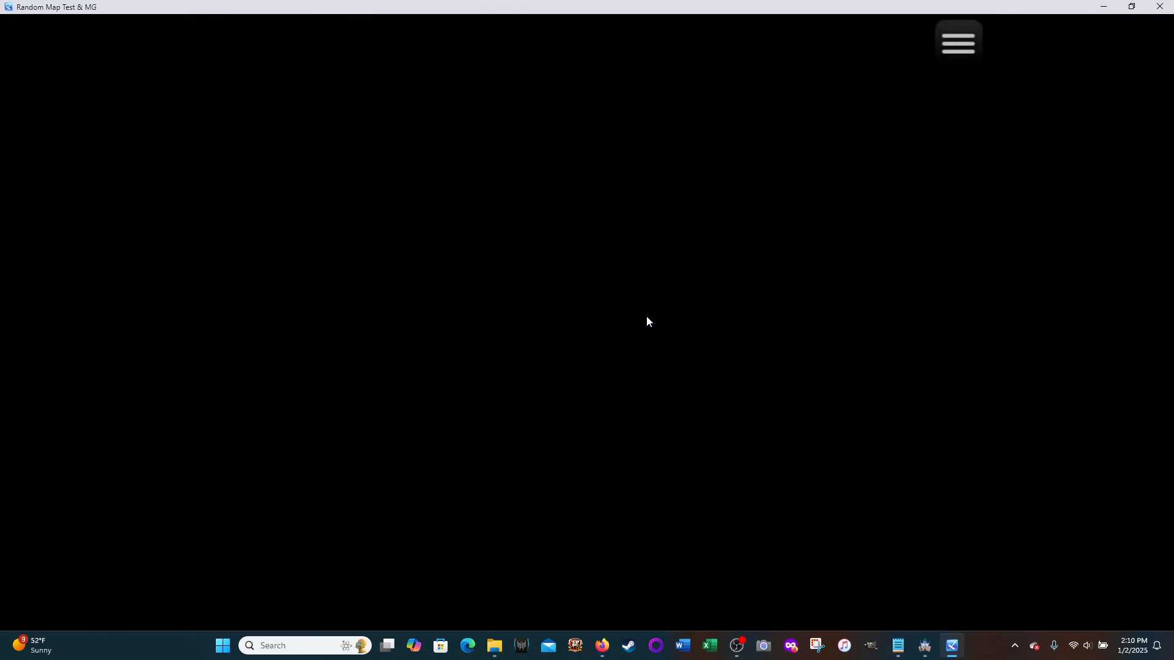
# Step: Toggle Caps Lock and test the mapped letter keys a, b and c, dismissing the message after each one
pyautogui.press('capslock')
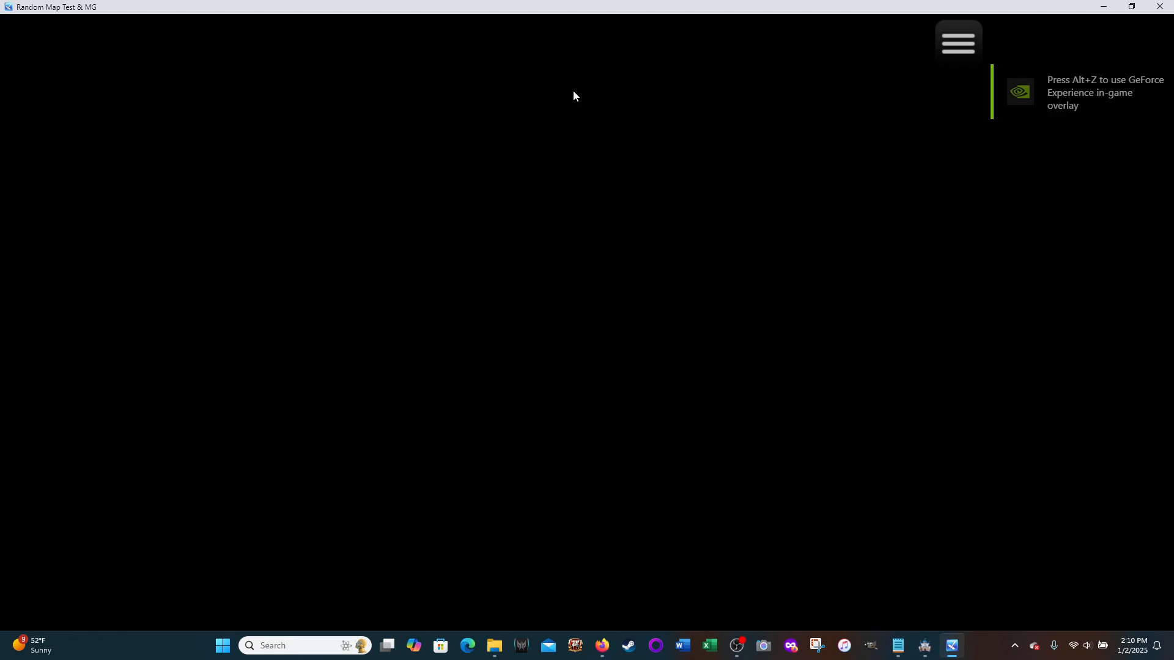
pyautogui.press('capslock')
pyautogui.press('capslock')
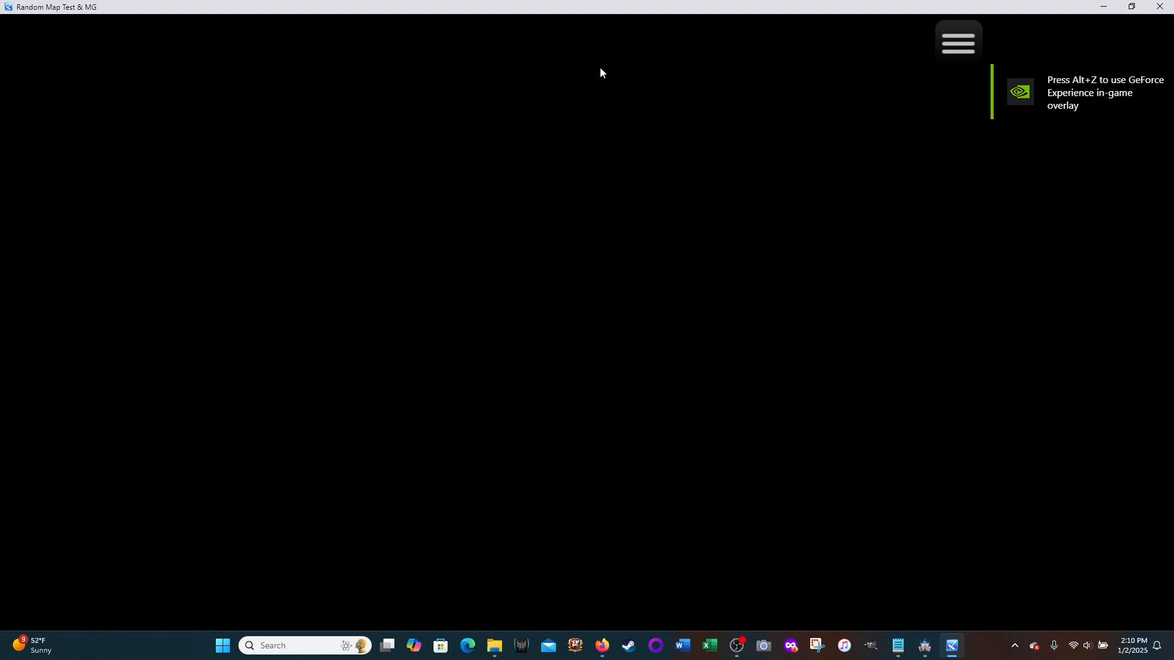
pyautogui.press('a')
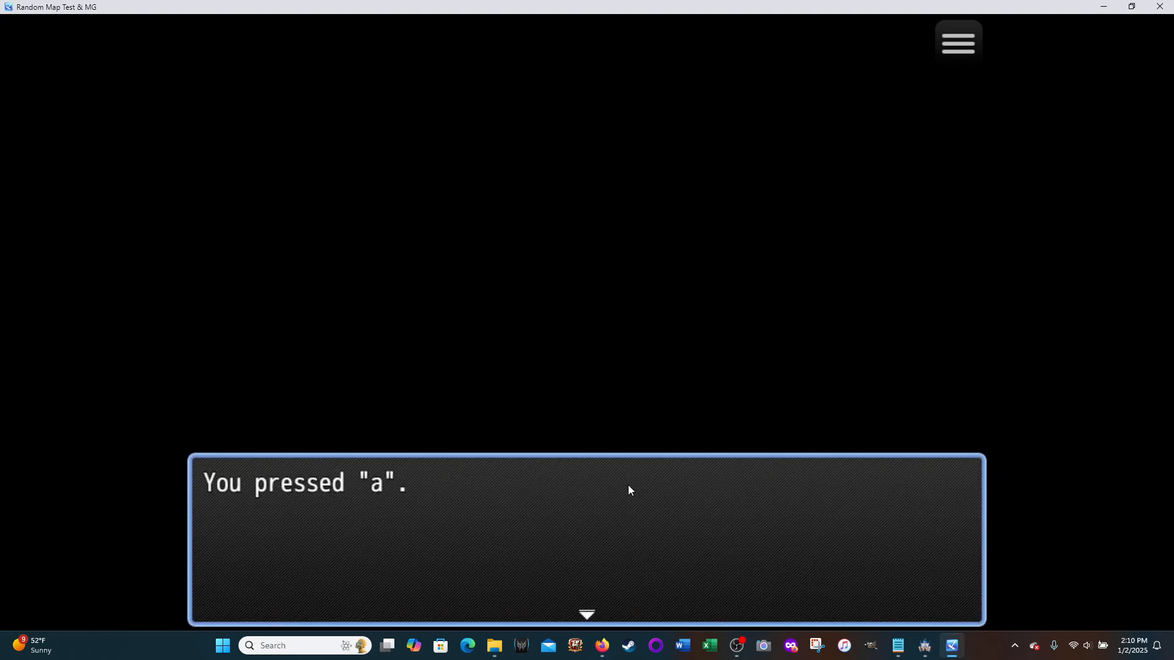
pyautogui.click(585, 608)
pyautogui.press('b')
pyautogui.click(583, 606)
pyautogui.press('c')
pyautogui.click(584, 607)
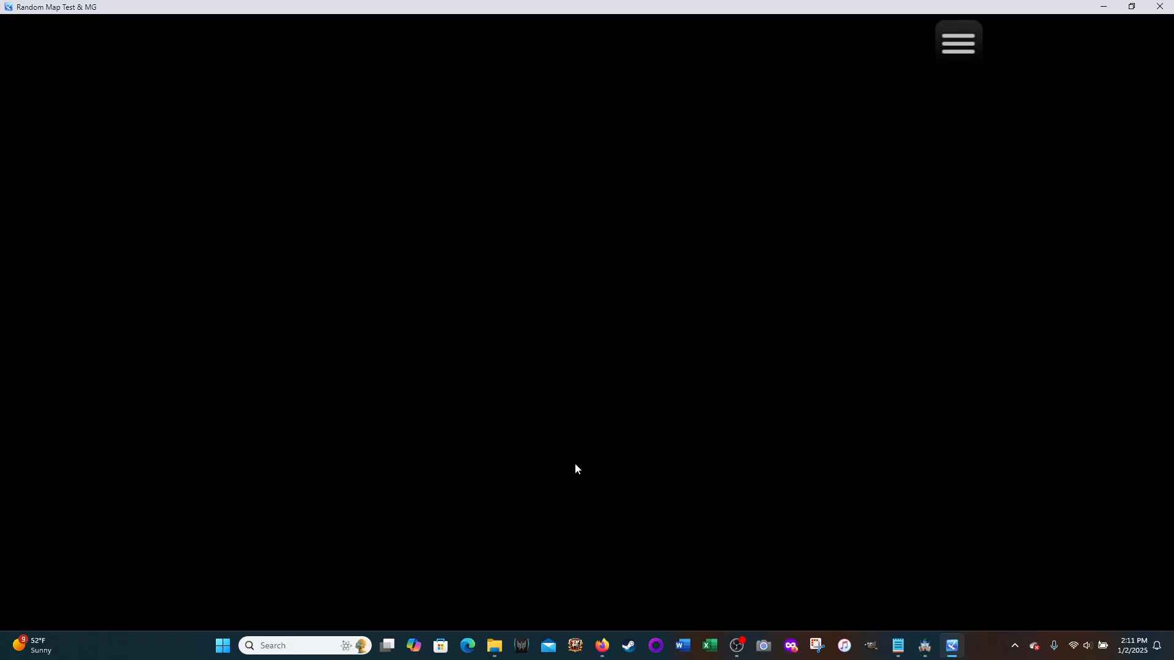
# Step: Switch Caps Lock back and retest the letter keys a and b, dismissing each message, and close the playtest
pyautogui.press('capslock')
pyautogui.press('a')
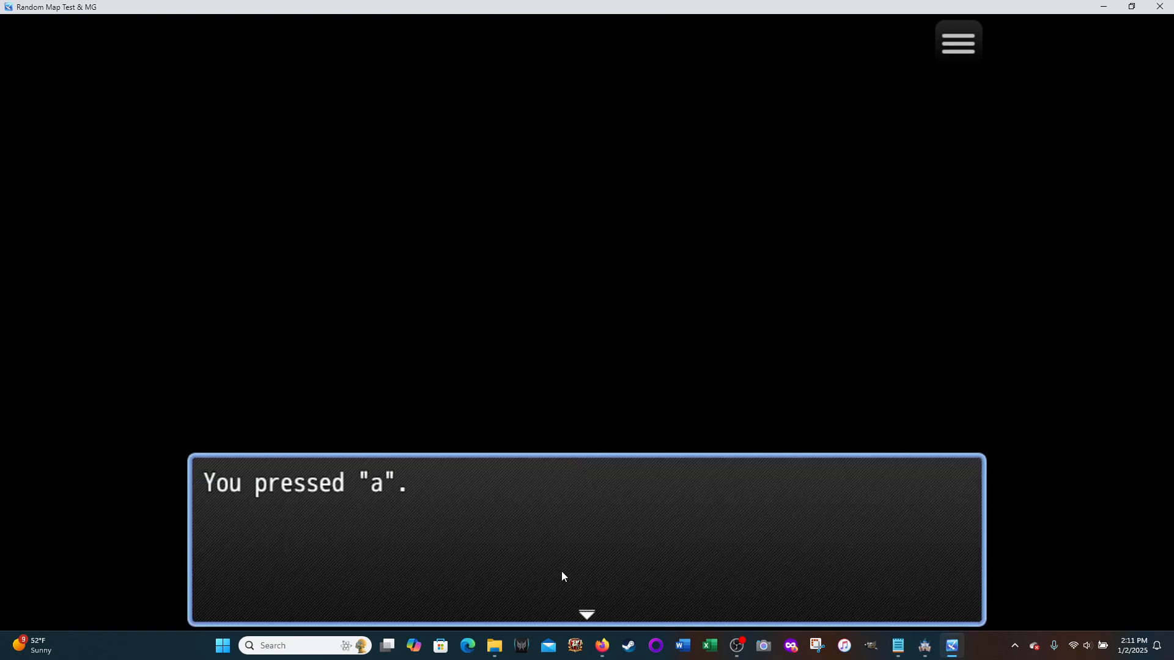
pyautogui.click(561, 572)
pyautogui.press('b')
pyautogui.click(562, 571)
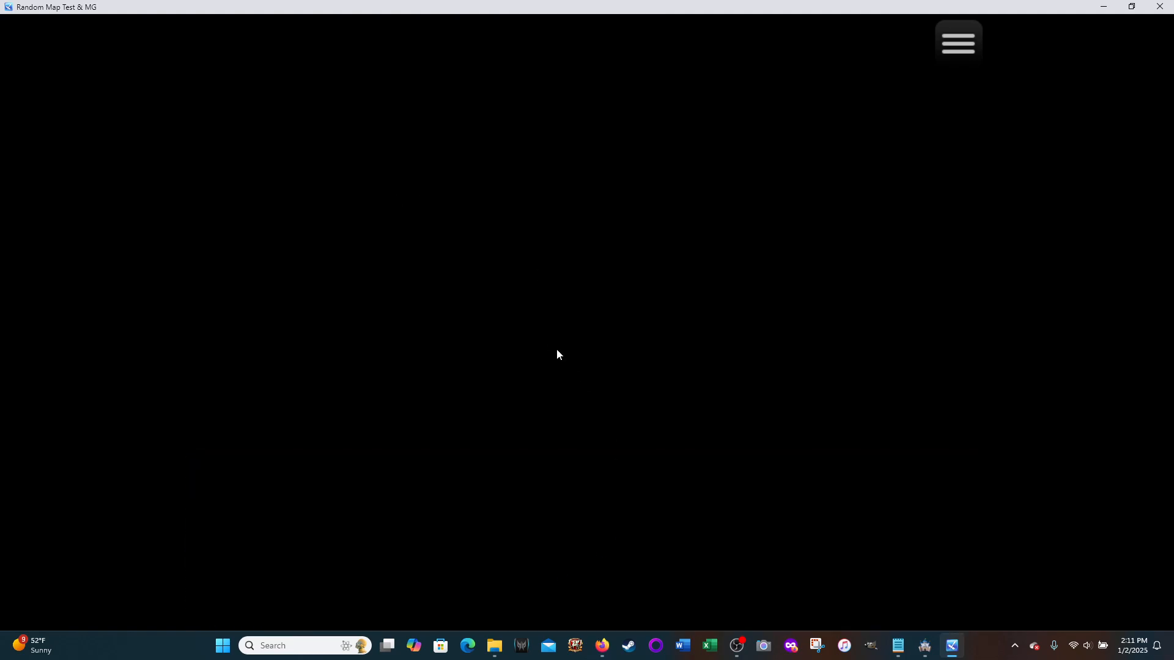
pyautogui.click(1159, 6)
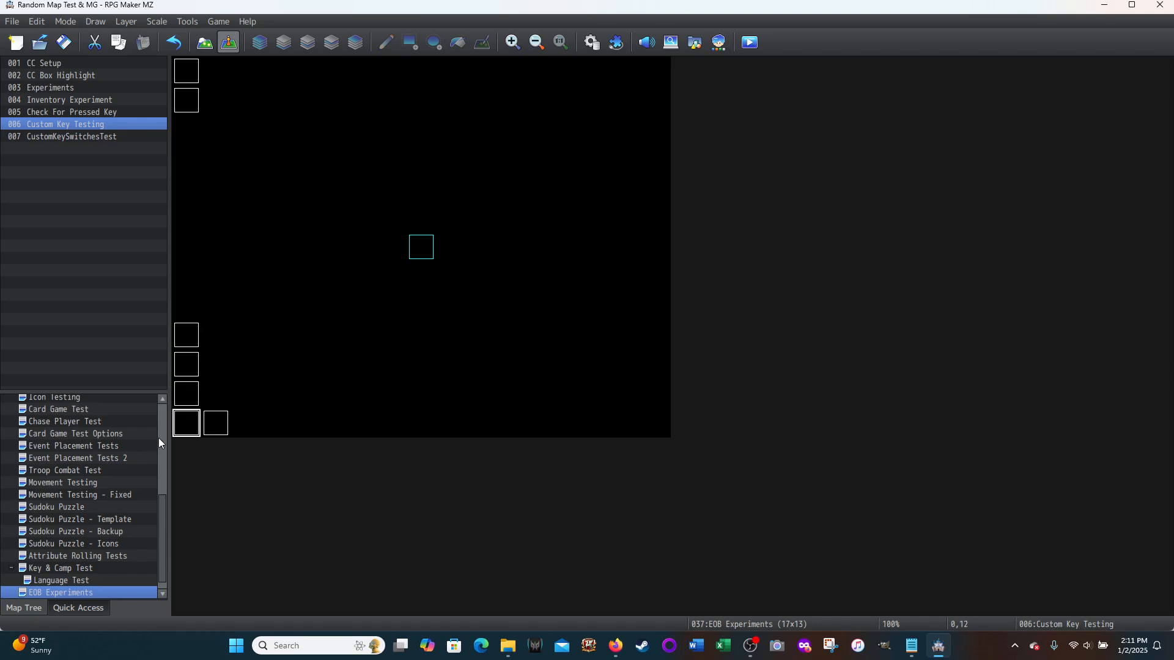
# Step: Set the Custom Key Testing event's trigger to Action Button and apply the change
pyautogui.doubleClick(186, 425)
pyautogui.click(477, 494)
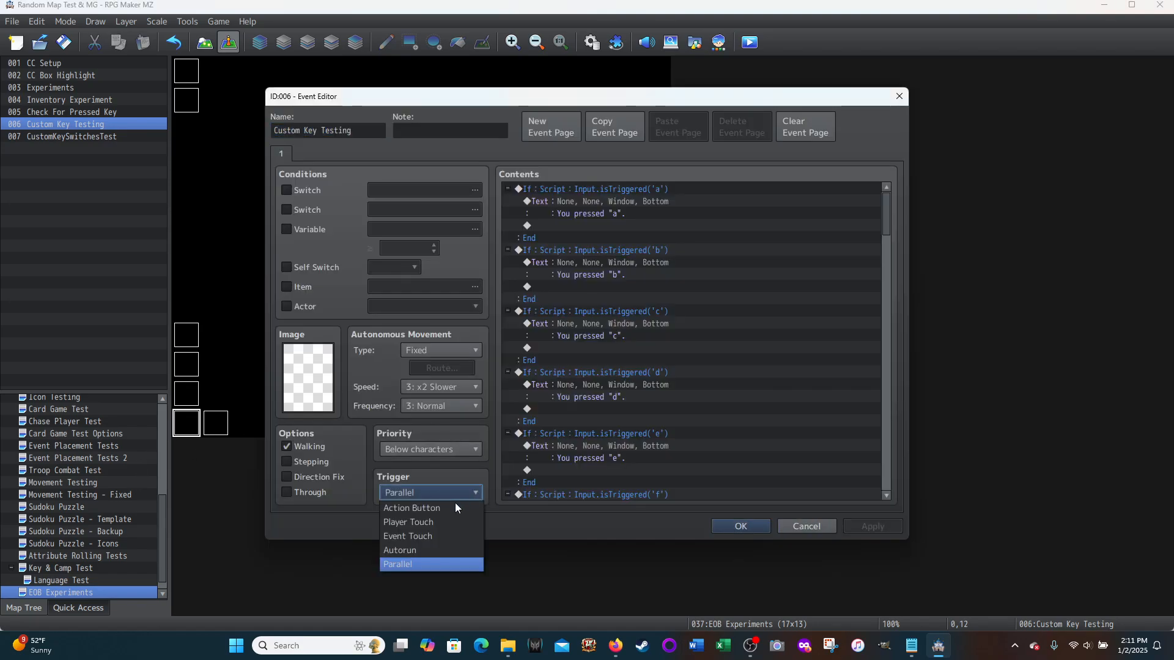
pyautogui.click(405, 508)
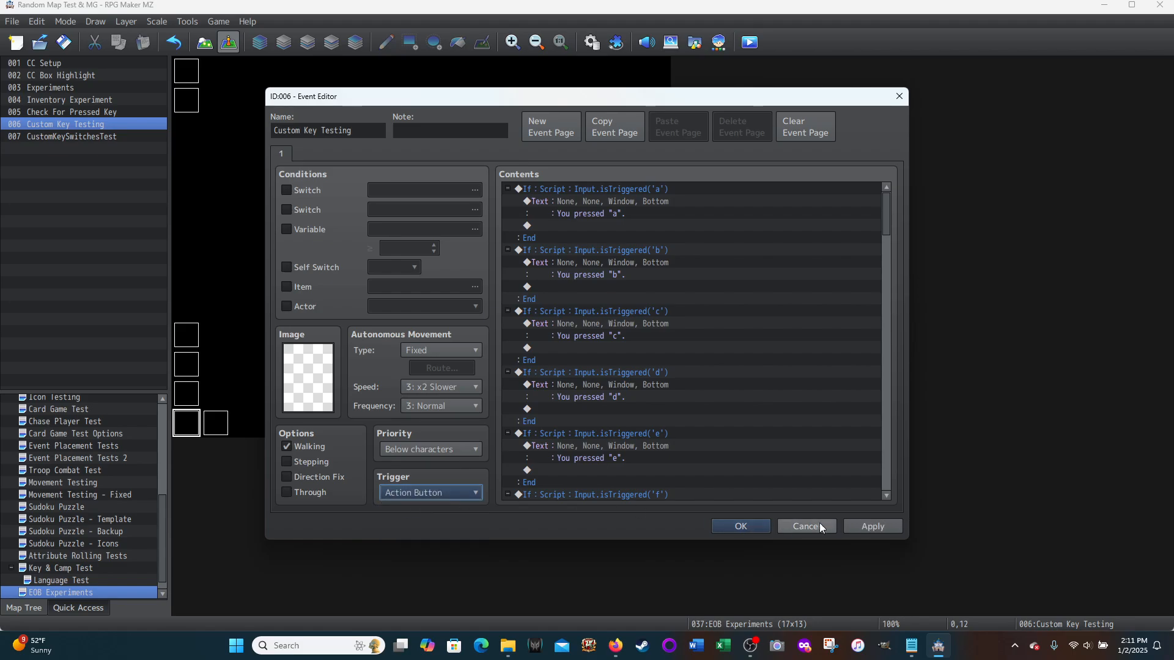
pyautogui.click(851, 527)
pyautogui.click(723, 527)
# Step: Set the CustomKeySwitchesTest event's trigger to Parallel and apply the change
pyautogui.click(217, 429)
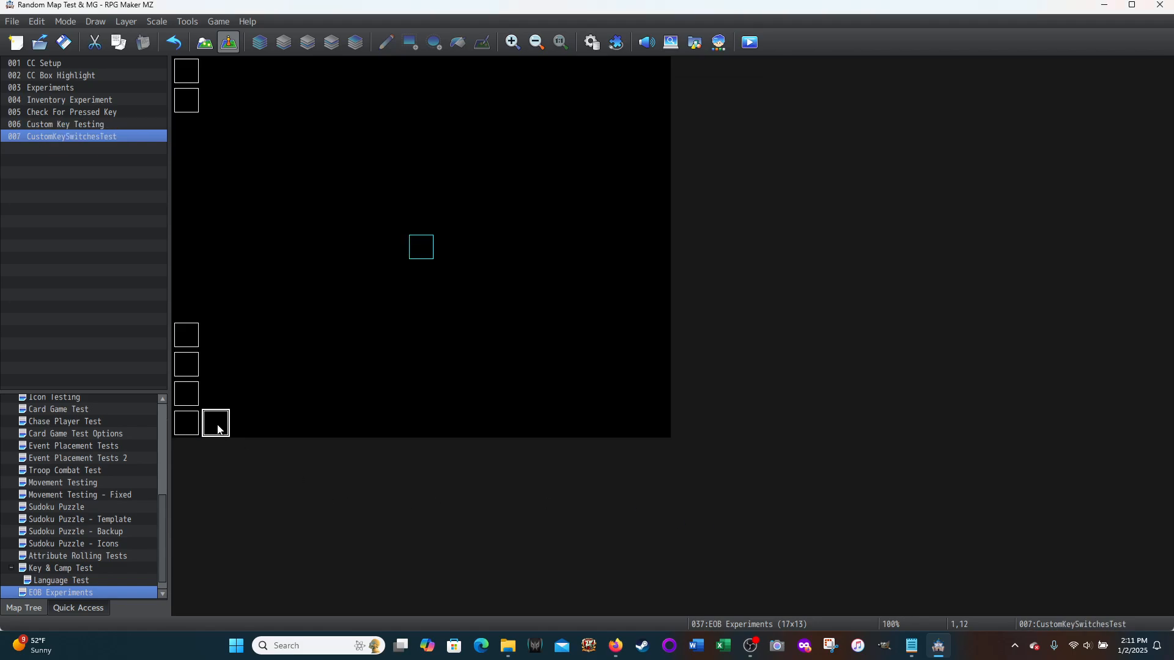
pyautogui.doubleClick(218, 429)
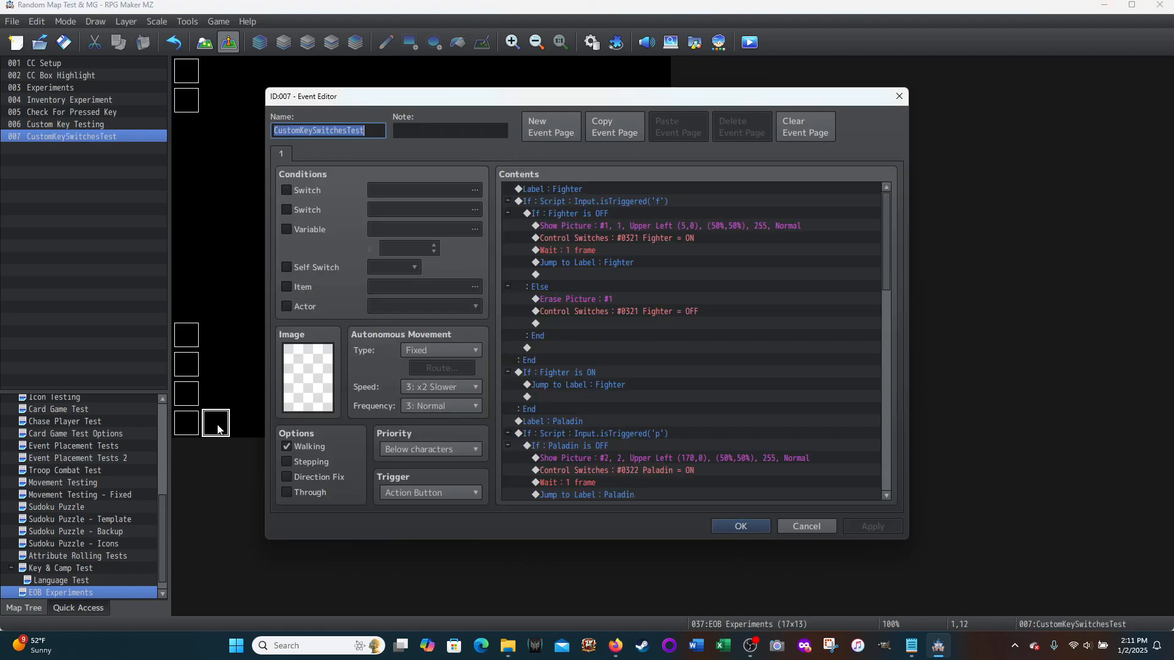
pyautogui.click(467, 493)
pyautogui.click(394, 566)
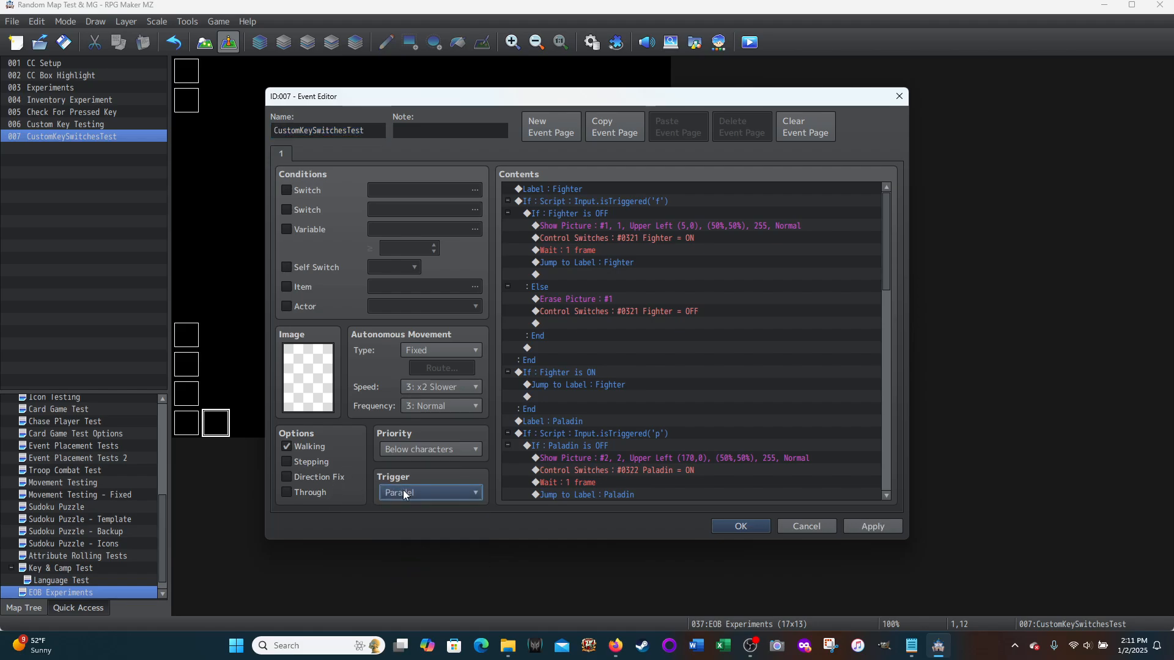
pyautogui.click(871, 524)
pyautogui.click(729, 524)
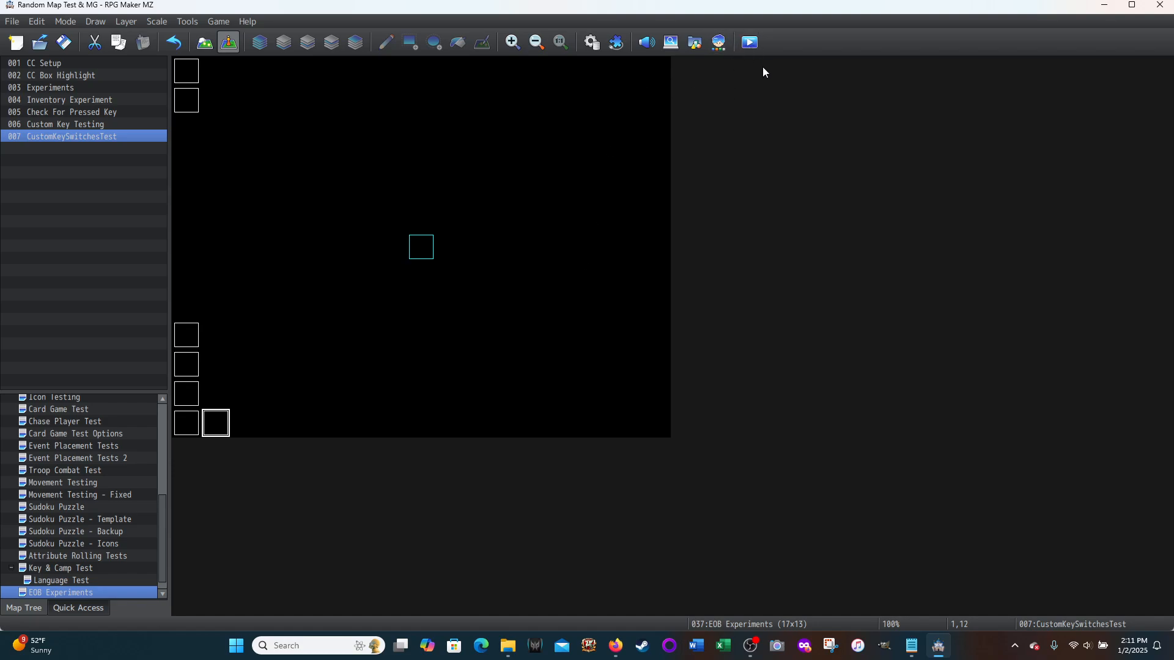
# Step: Save the game changes, start a playtest in a maximized window and begin a new game
pyautogui.click(752, 49)
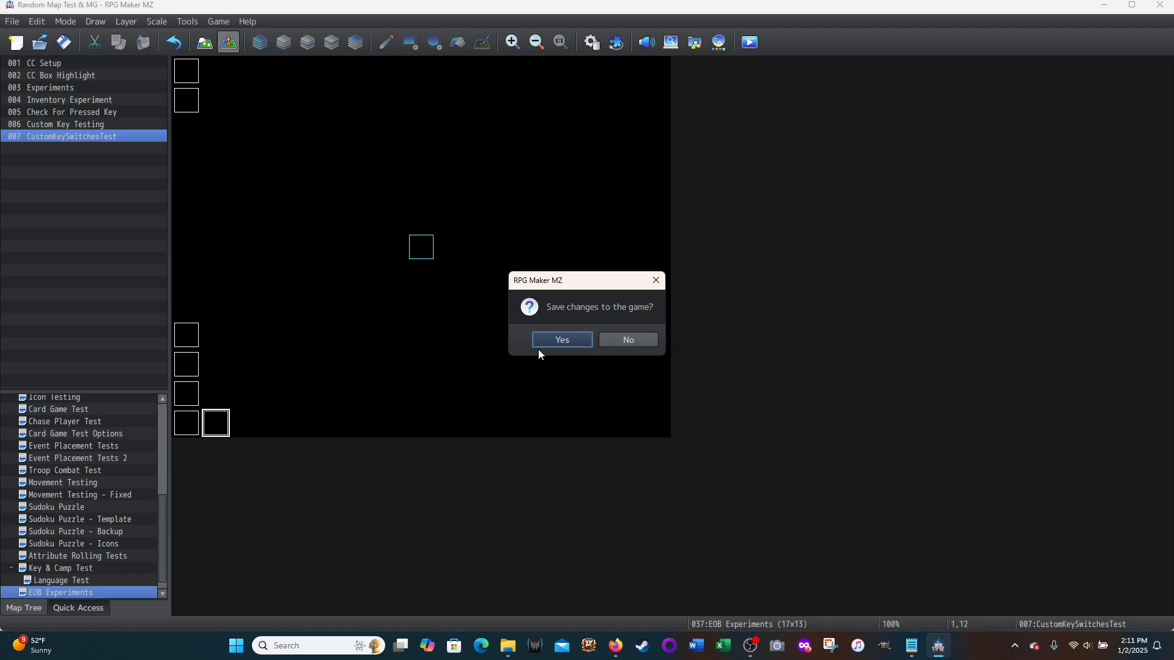
pyautogui.click(541, 344)
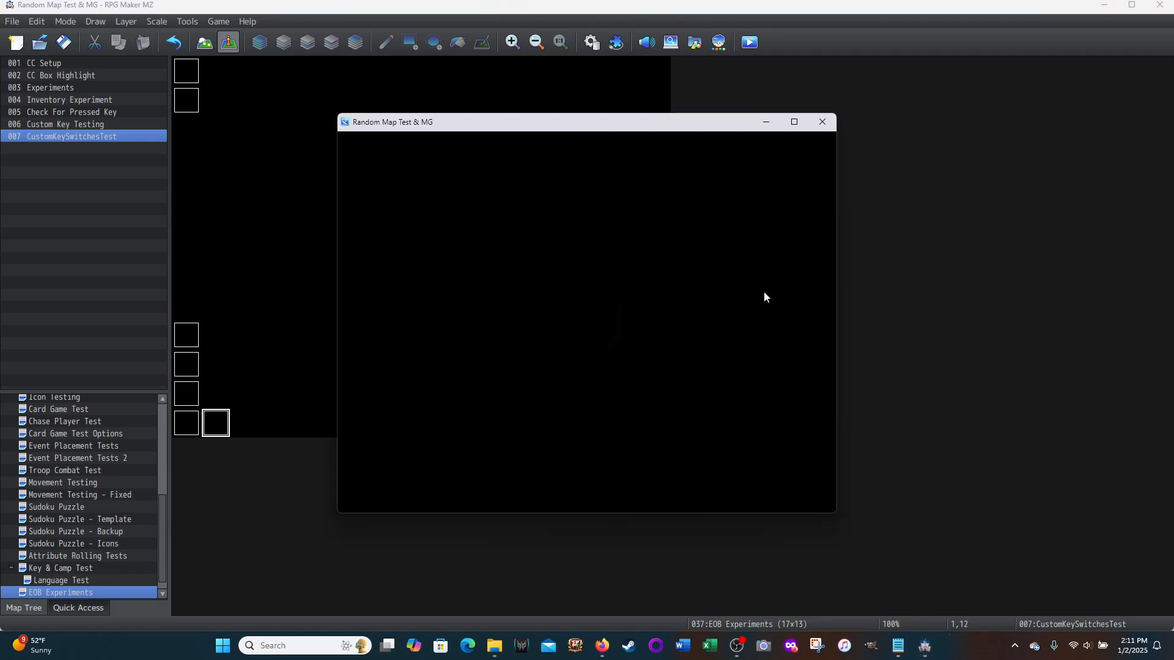
pyautogui.click(794, 122)
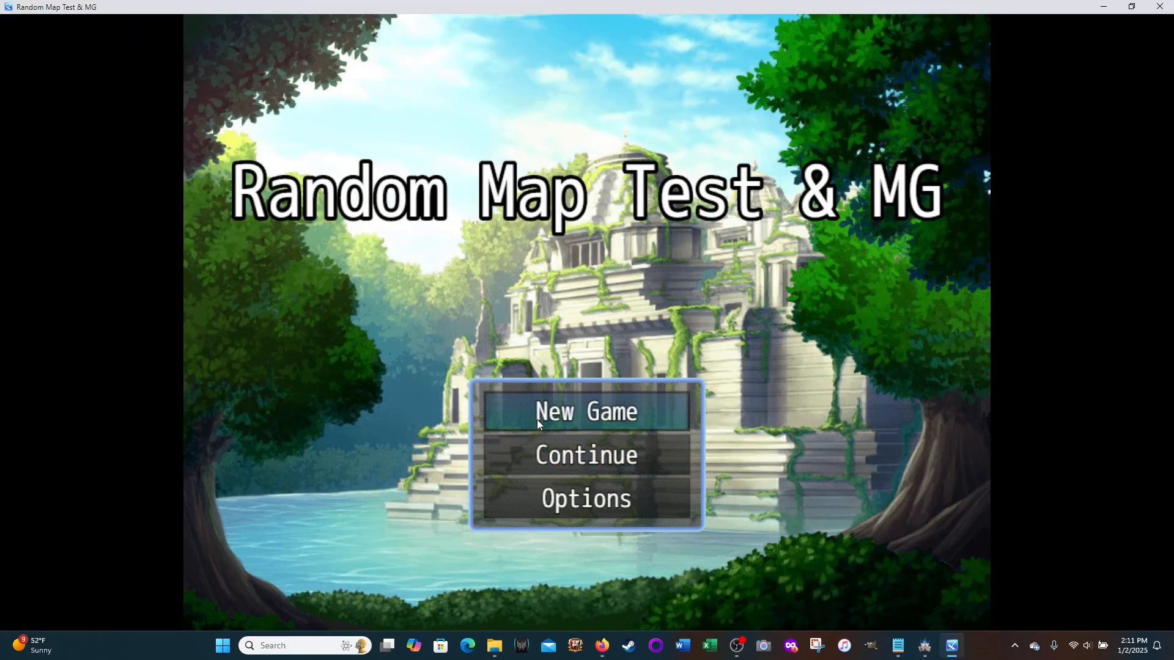
pyautogui.click(537, 420)
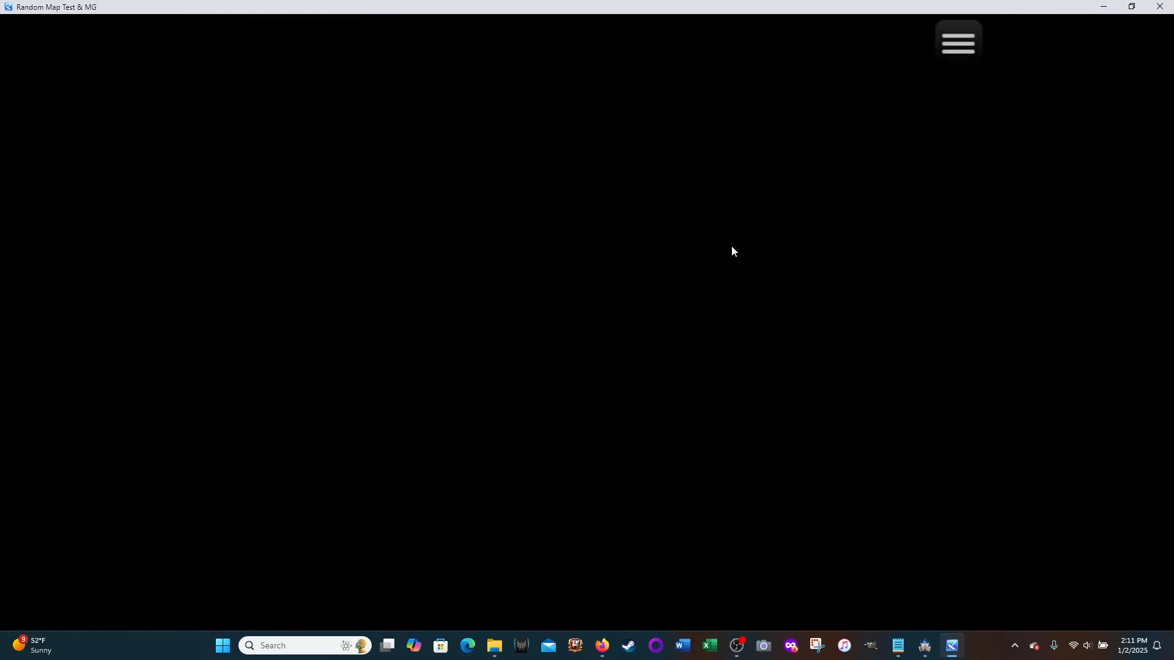